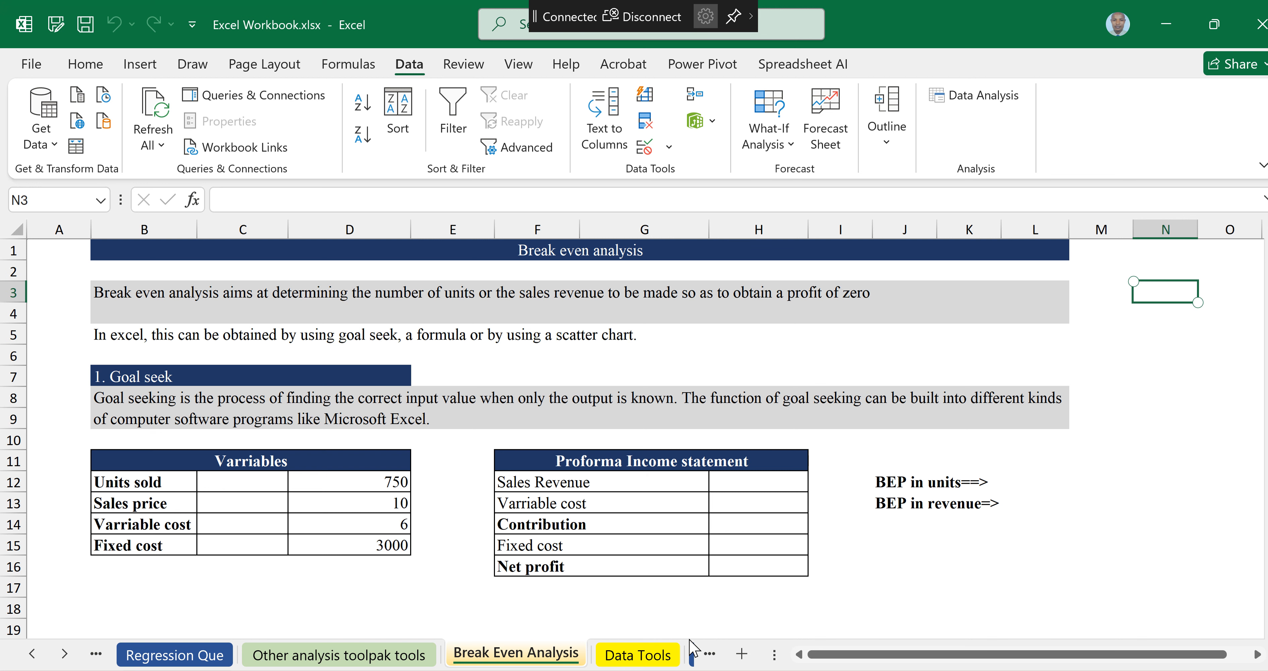
Step: Set the units sold variable to 1200
left_click(541, 334)
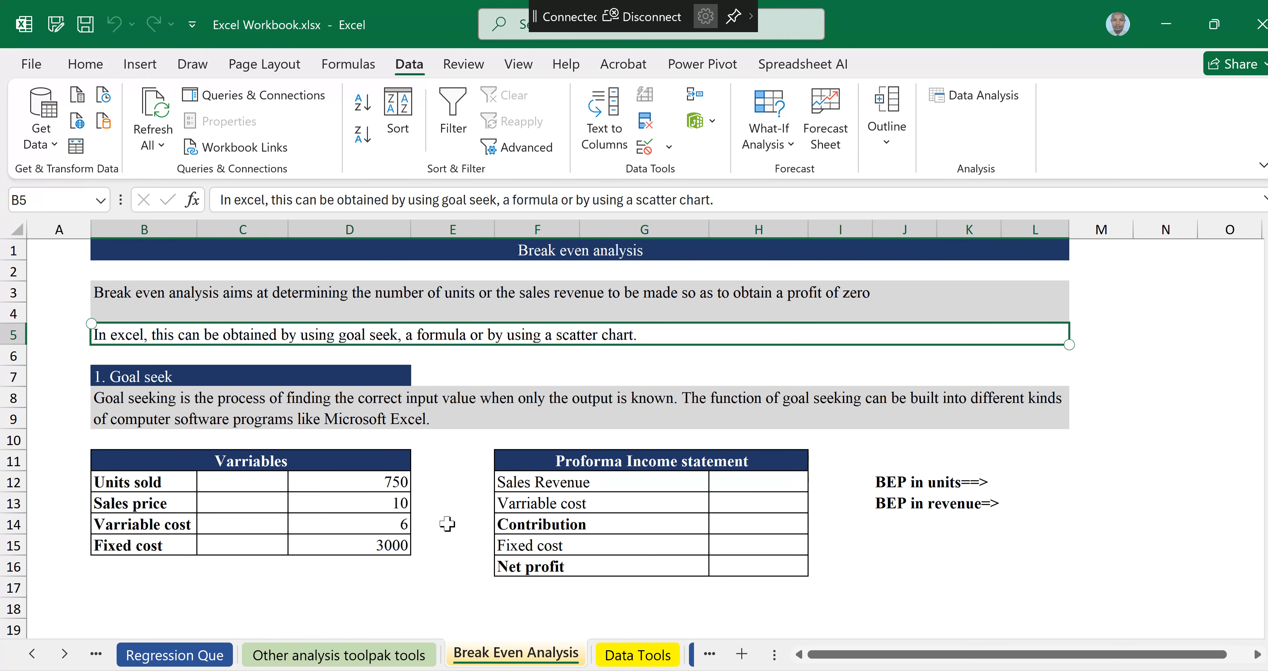
left_click(389, 482)
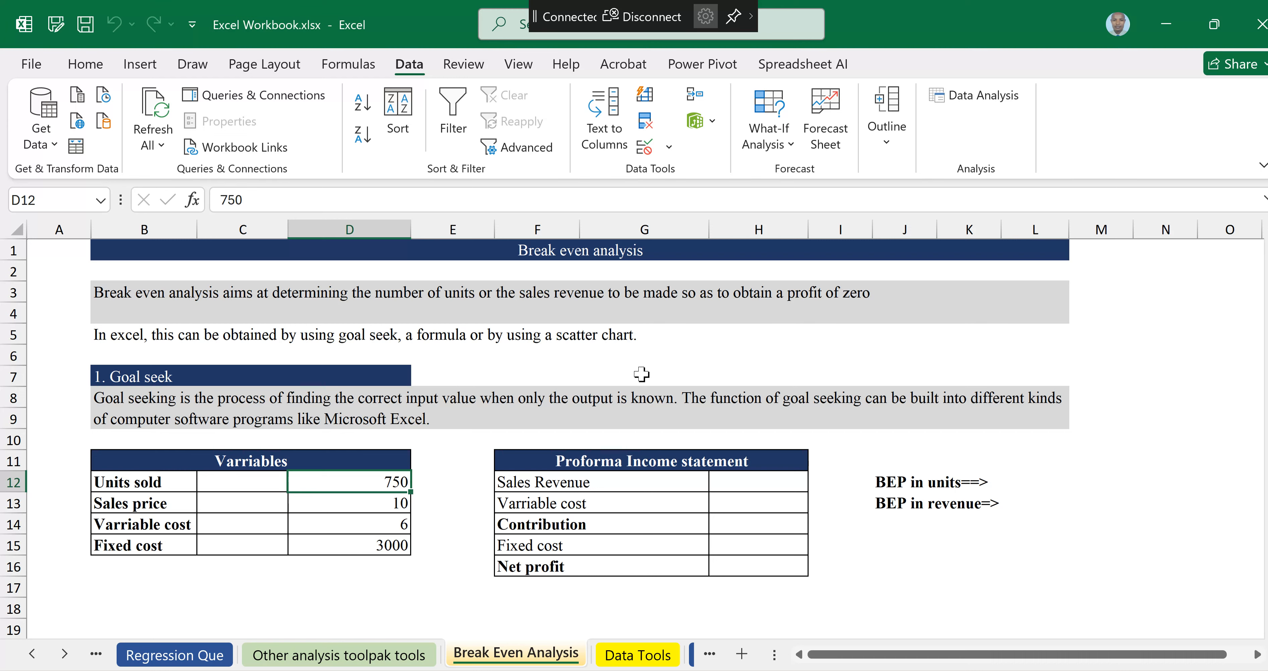
type("1200")
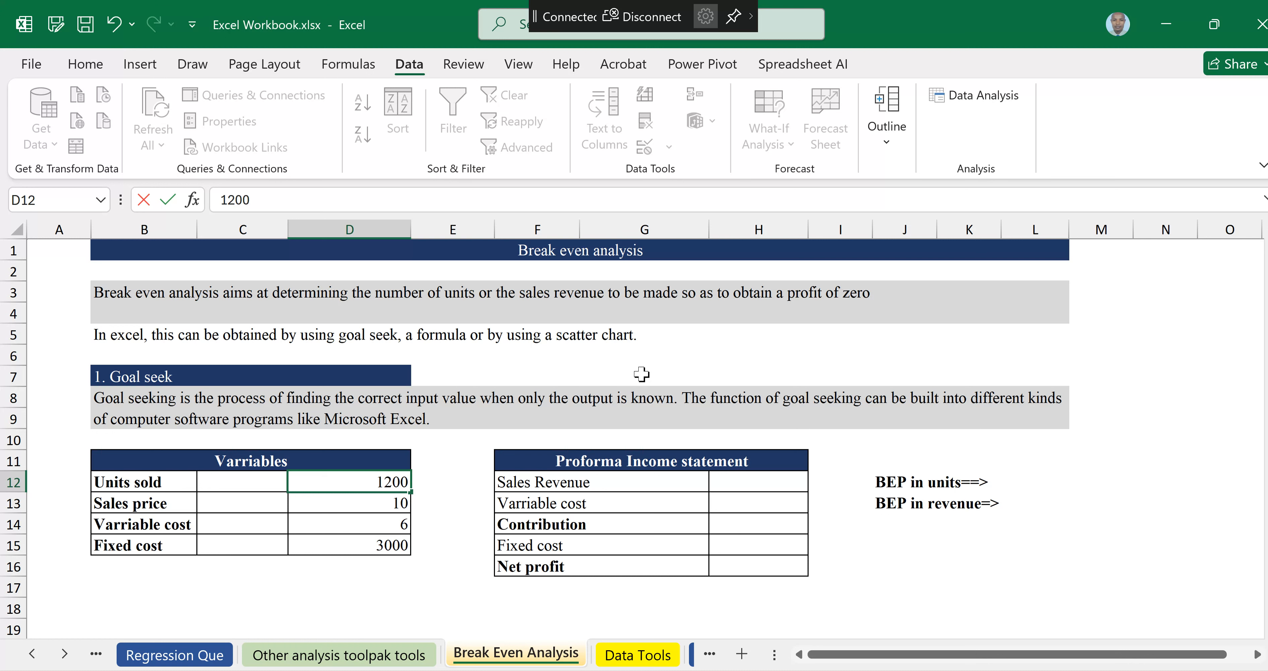
key("Left")
key("Right")
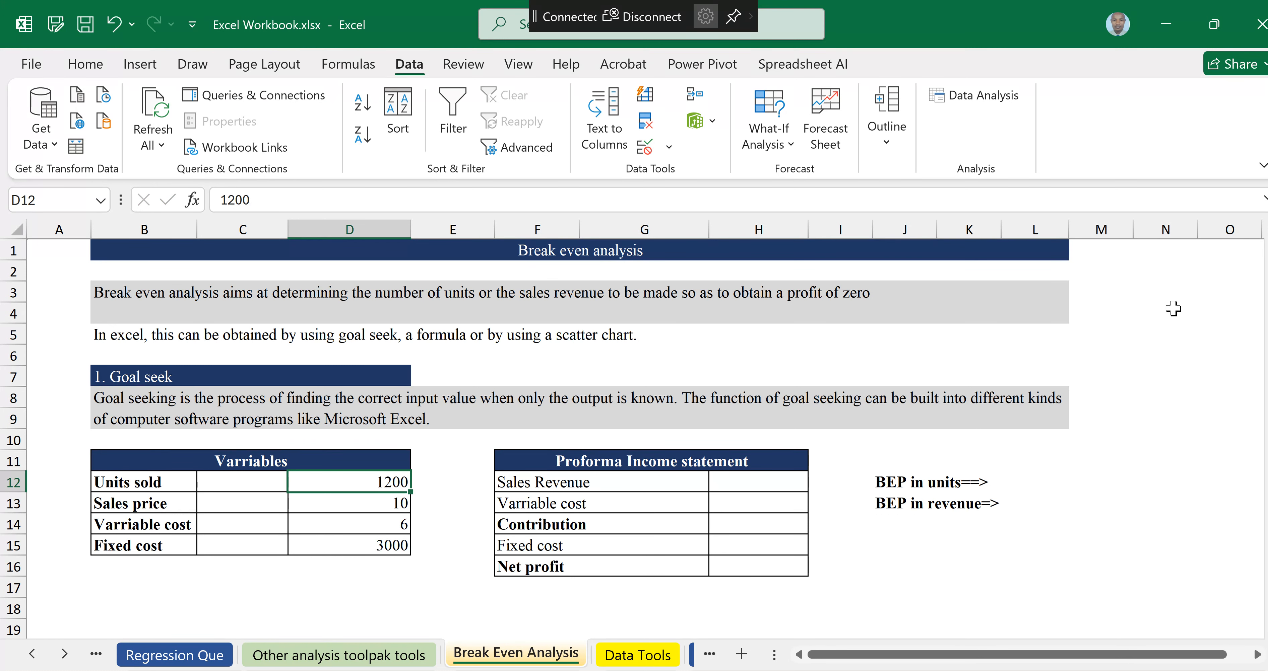
Step: Enter a Sales Revenue formula multiplying units sold by sales price (=D12*D13)
left_click(349, 503)
left_click(350, 524)
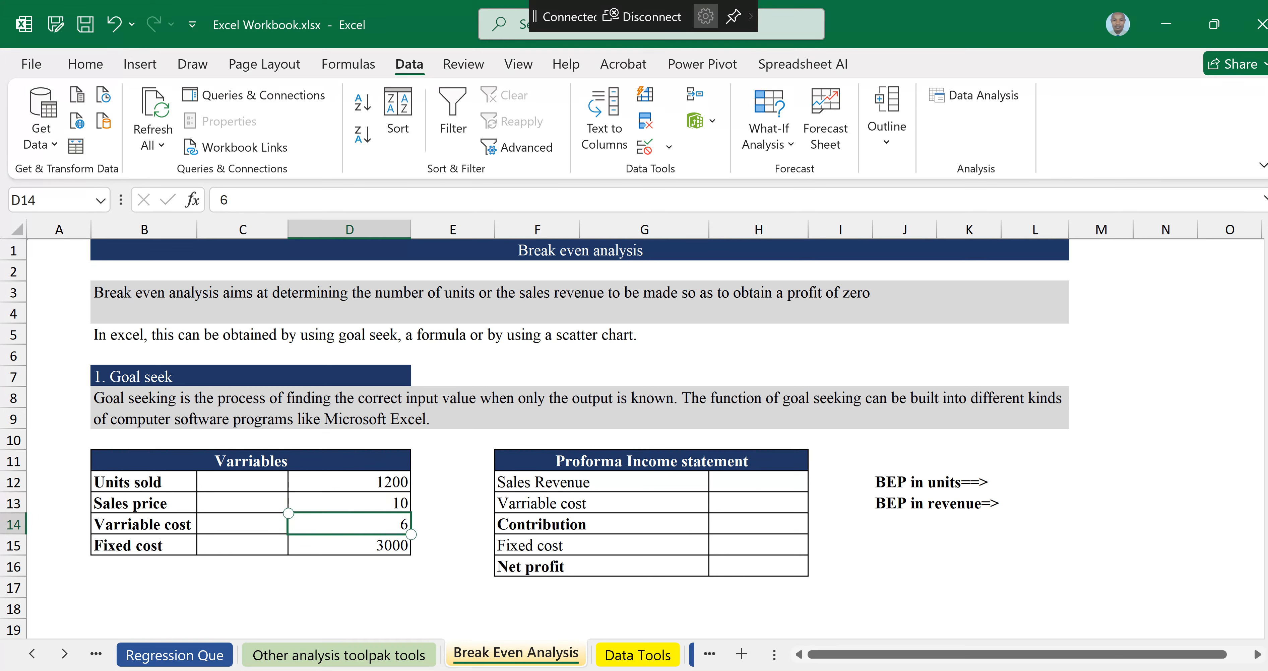
left_click(350, 546)
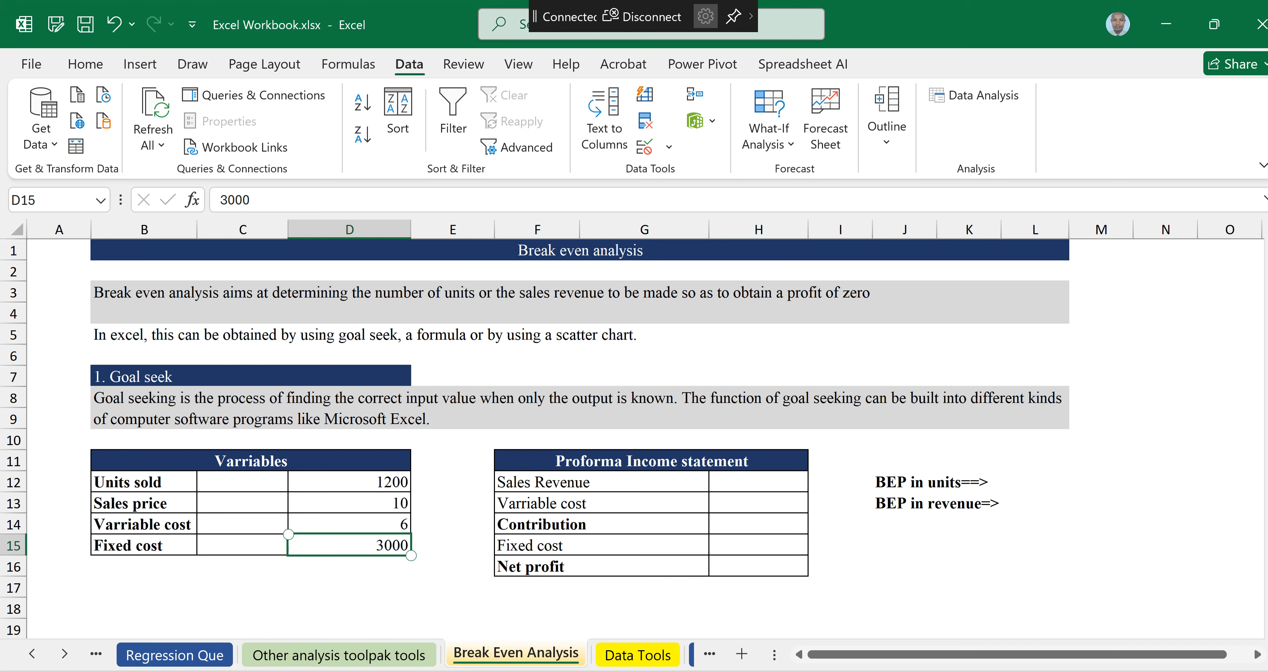
left_click(758, 482)
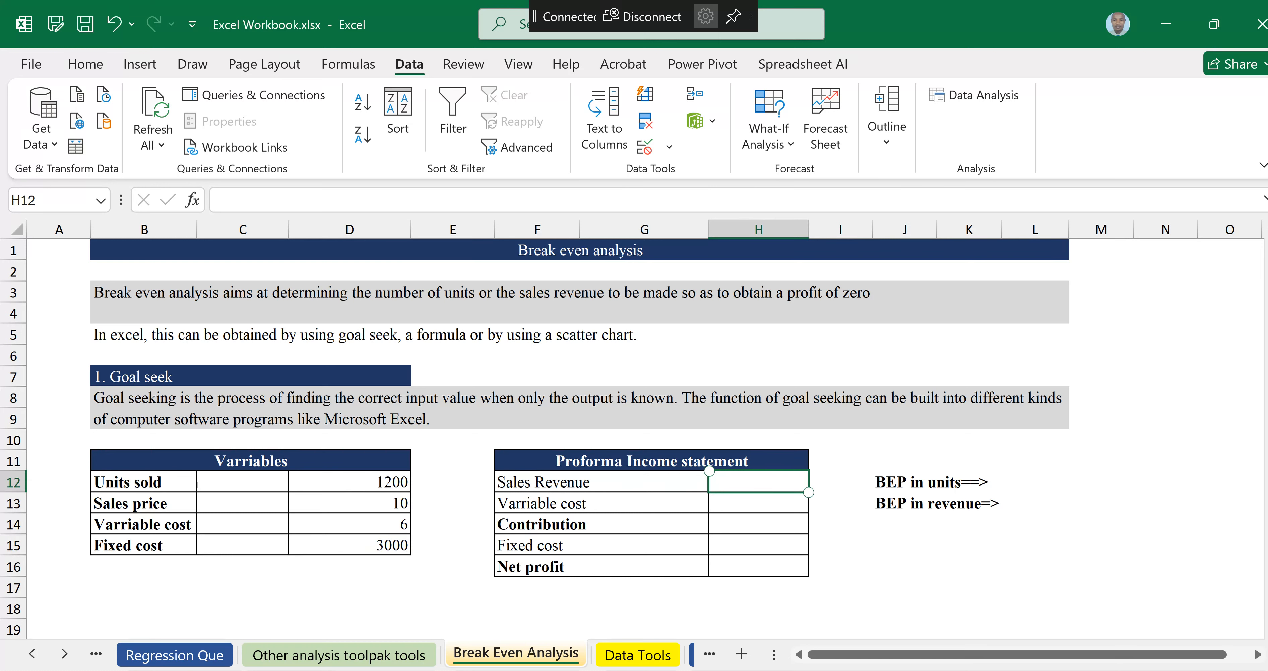
type("=")
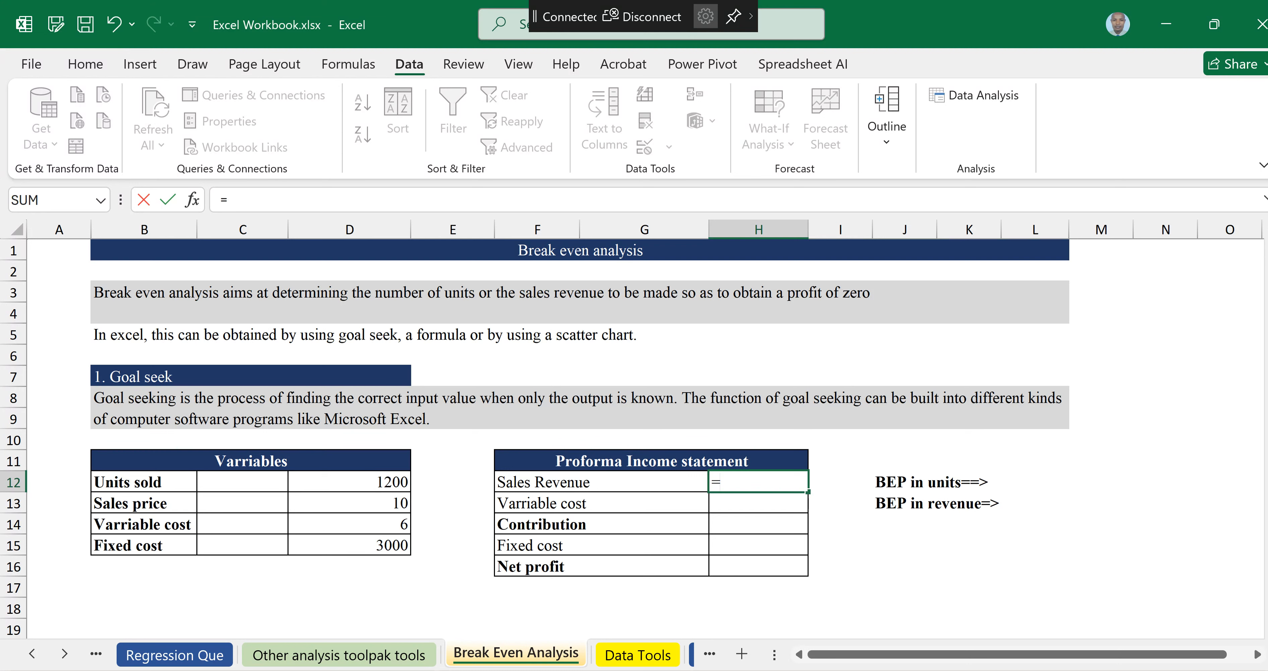
left_click(387, 482)
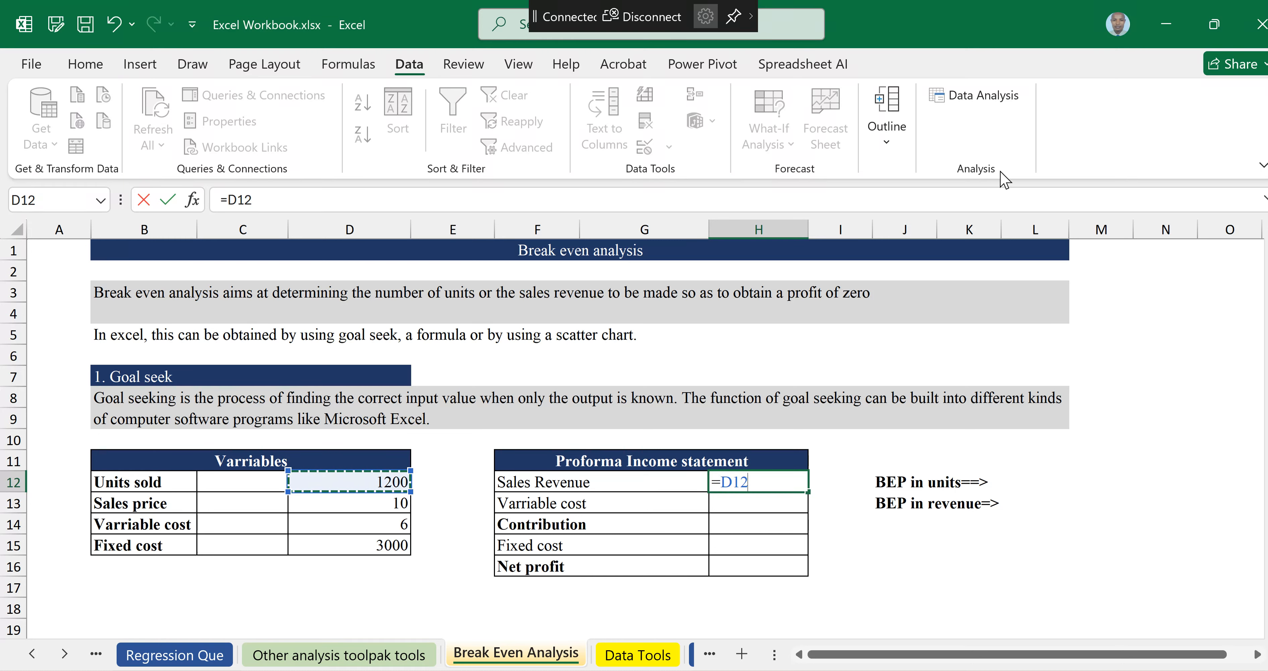
type("*")
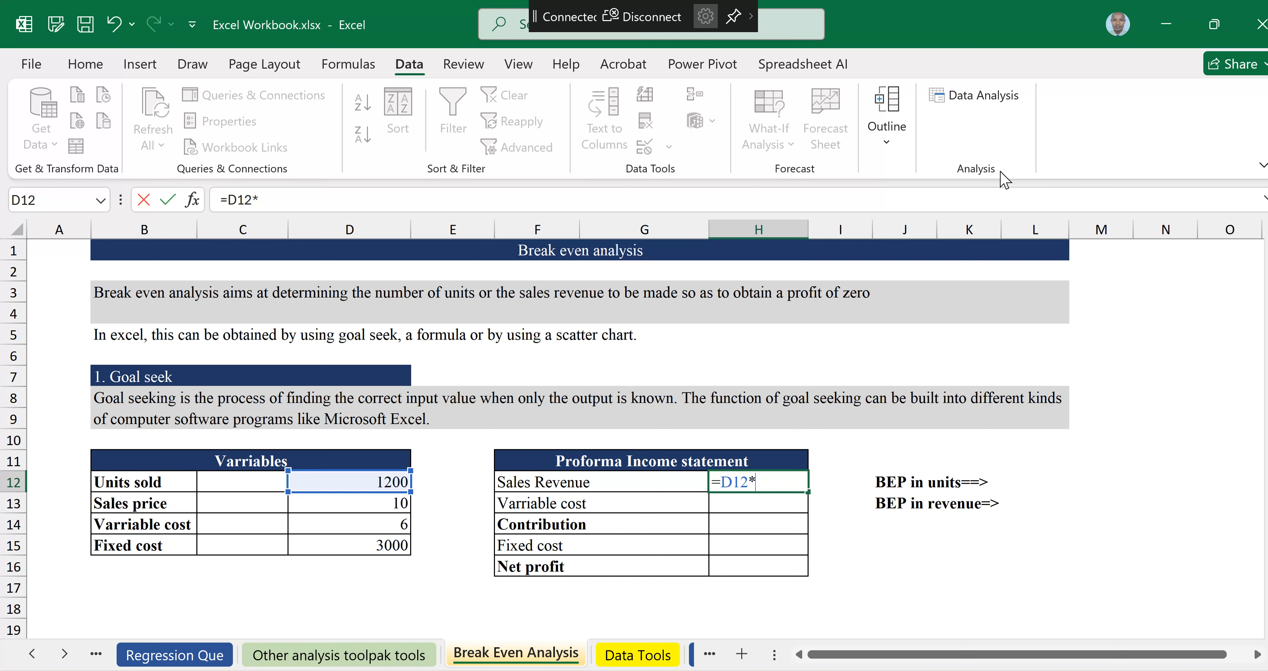
left_click(382, 503)
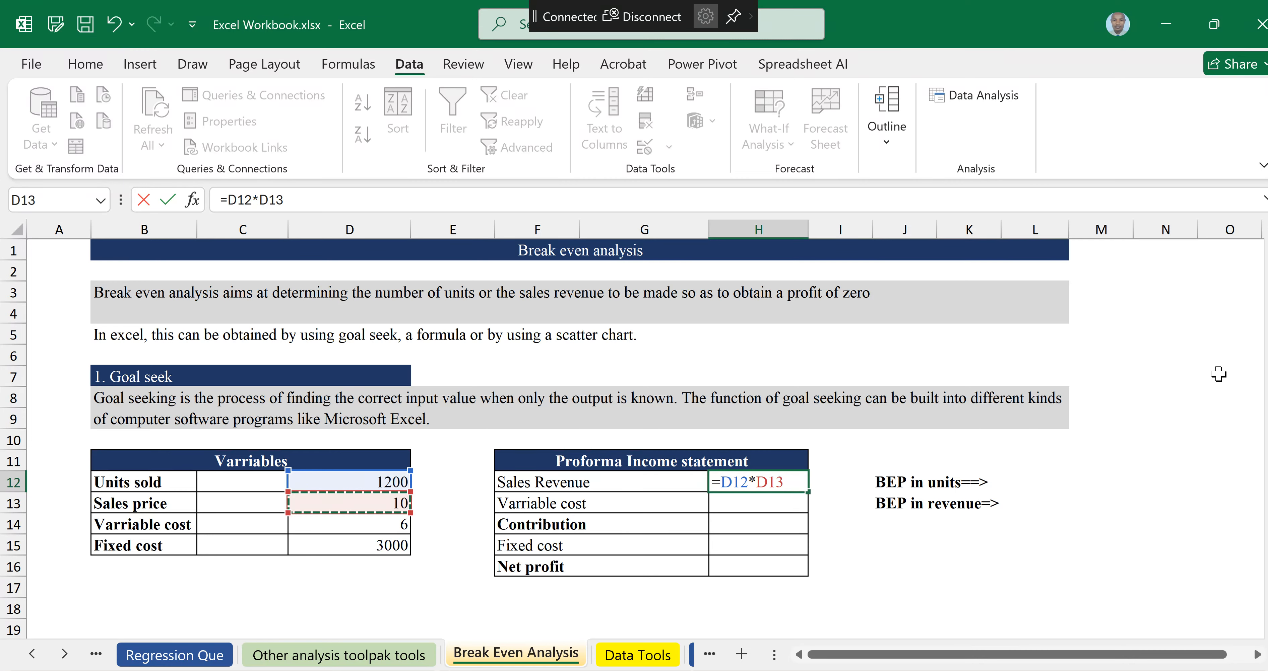
key("Return")
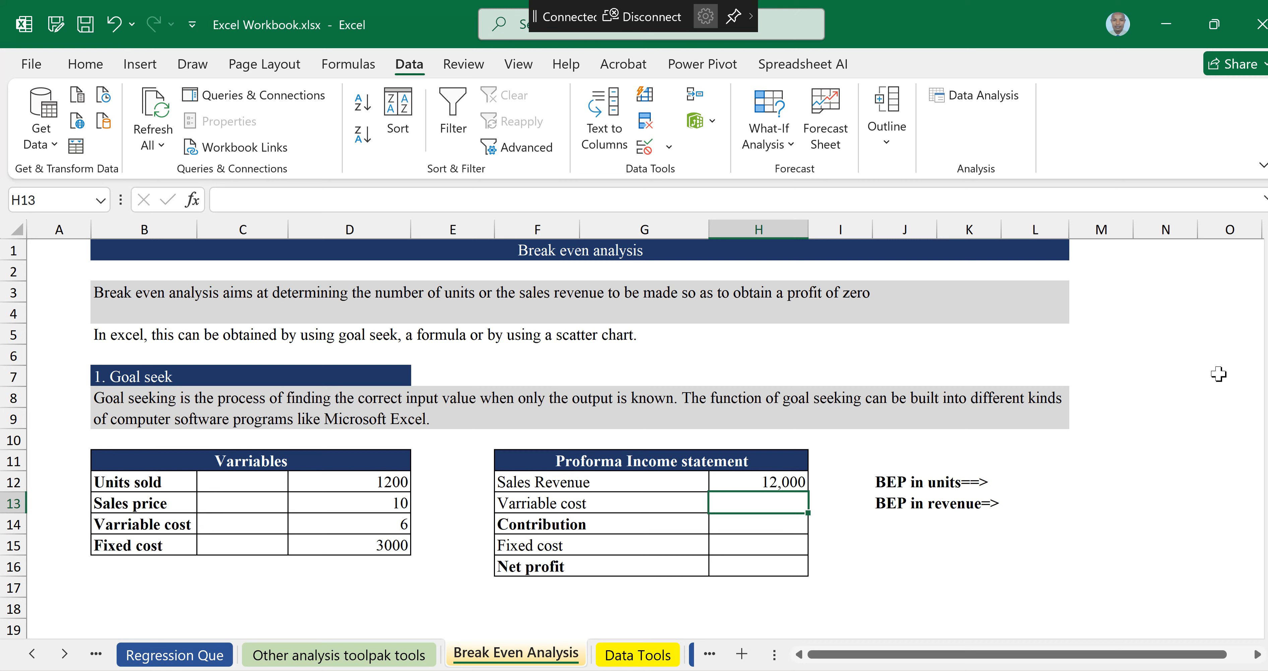
Step: Enter a Variable cost formula as units sold times negative variable cost (=D12*-D14)
type("=")
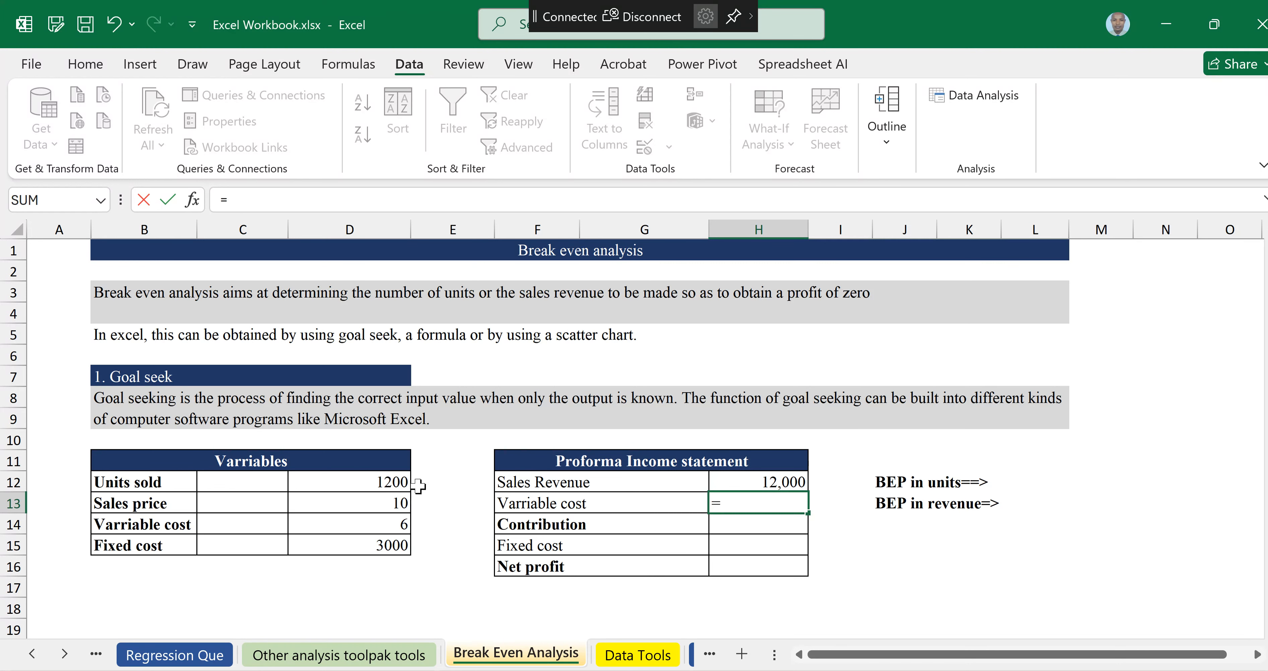
left_click(390, 481)
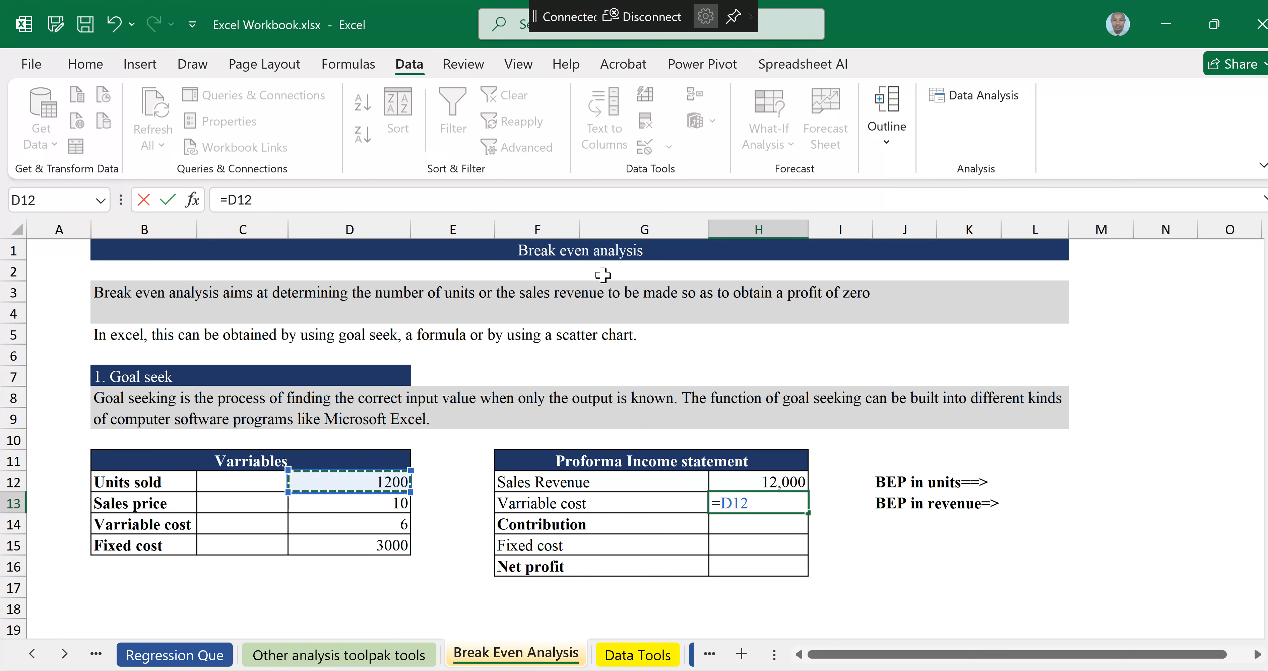
type("*-")
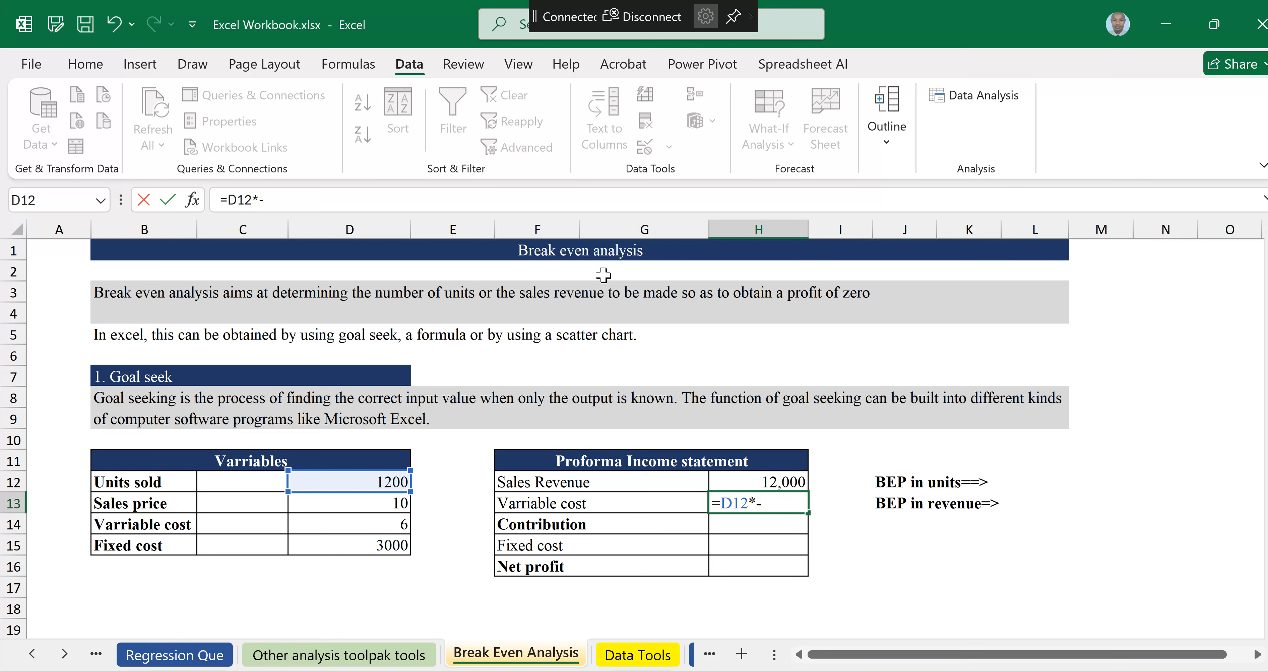
left_click(350, 524)
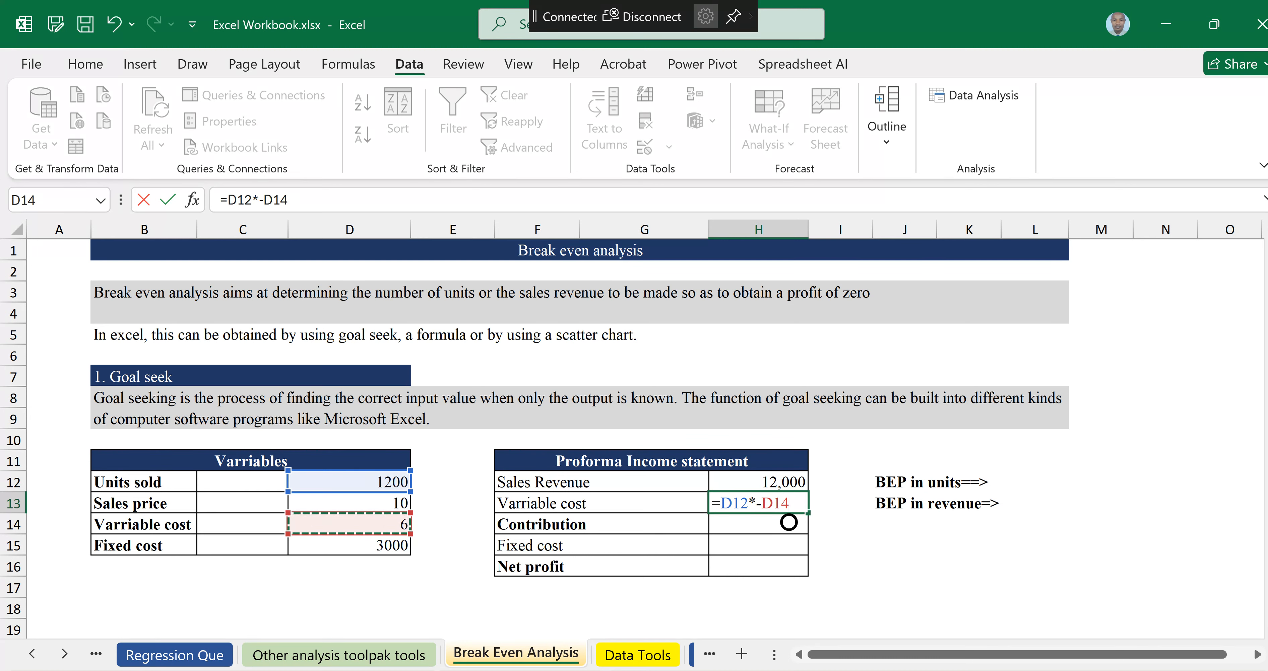
key("Return")
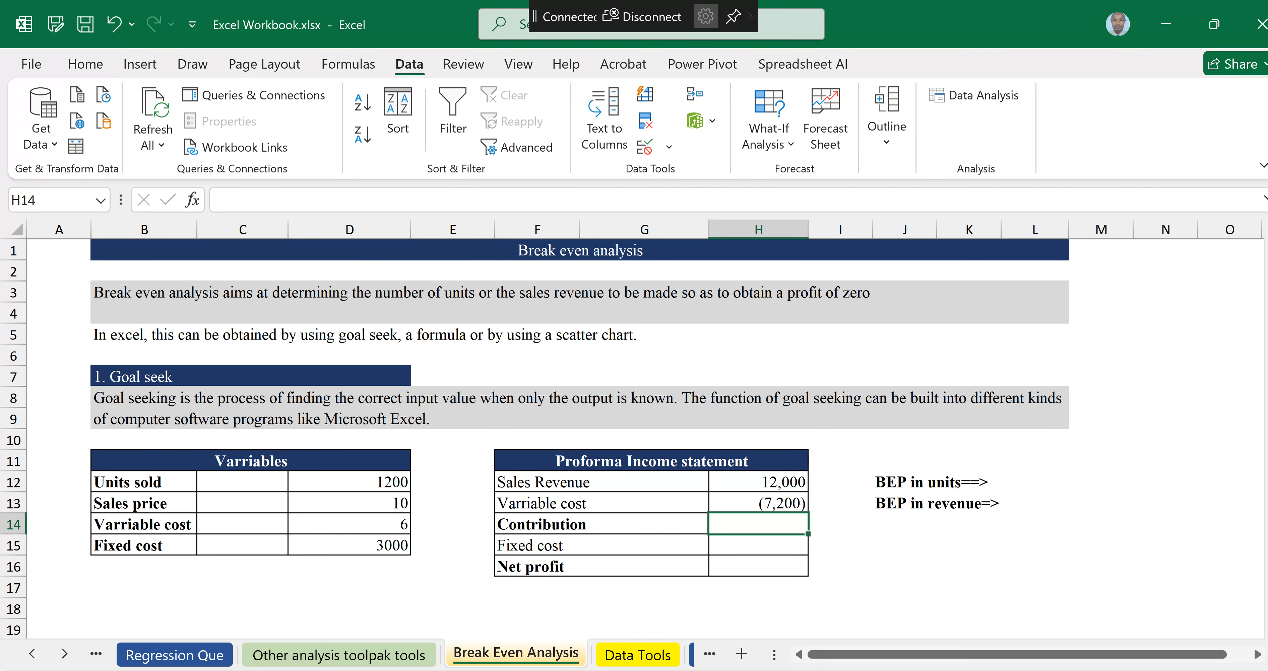
Step: AutoSum Sales Revenue and Variable cost for Contribution, and set Fixed cost to the negative fixed cost variable (=-D15)
key("alt+equal")
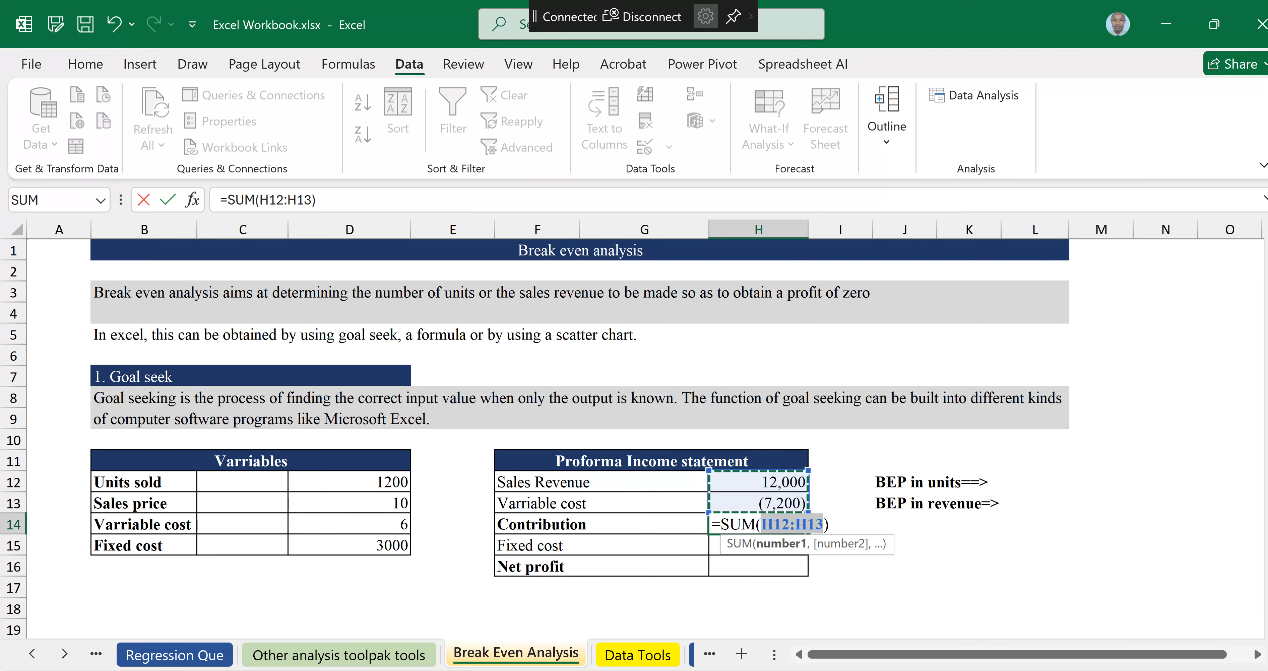
key("Return")
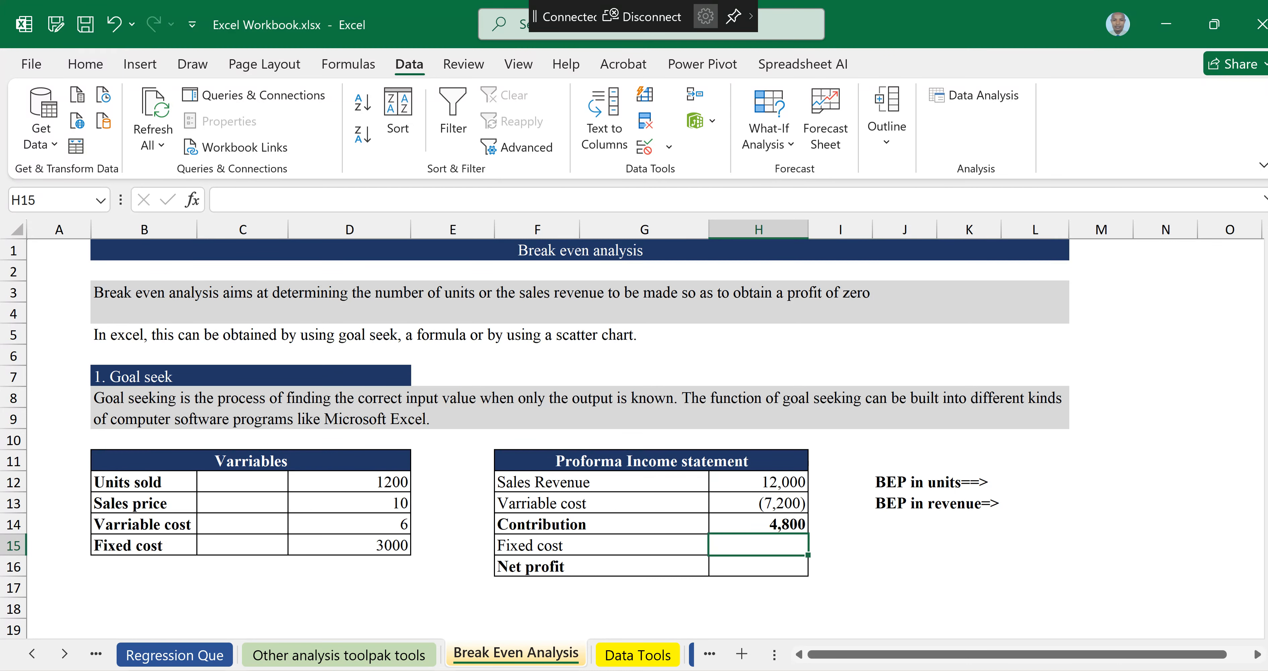
type("=-")
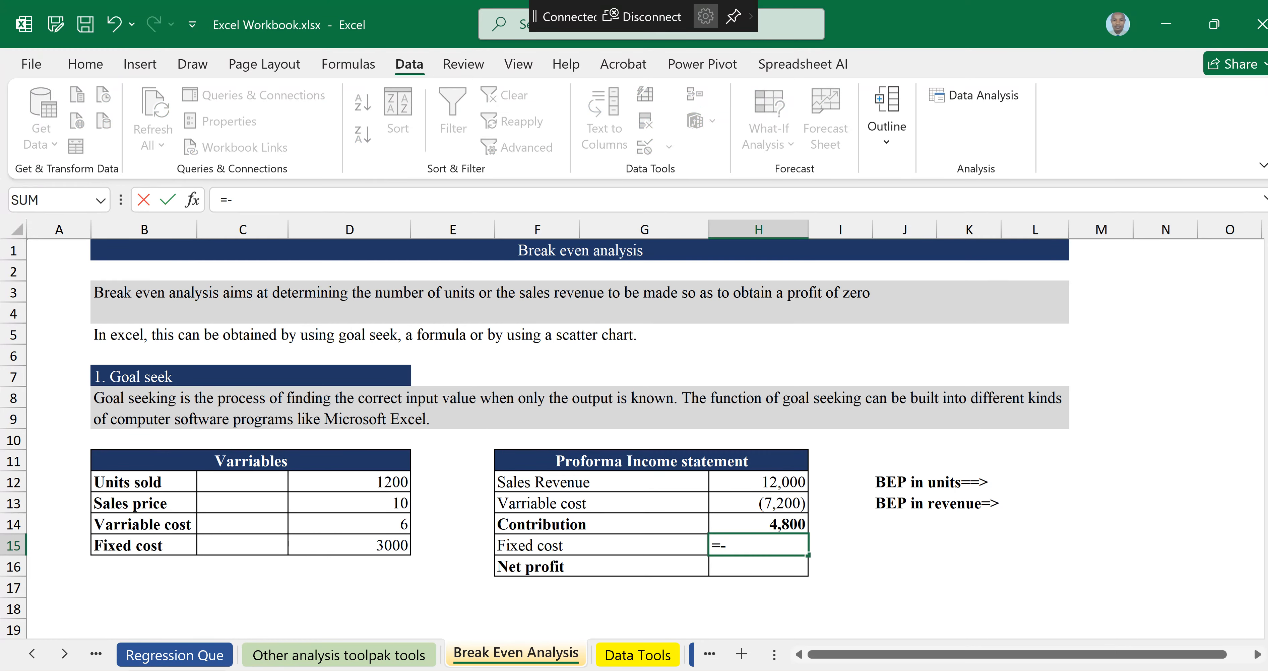
left_click(376, 543)
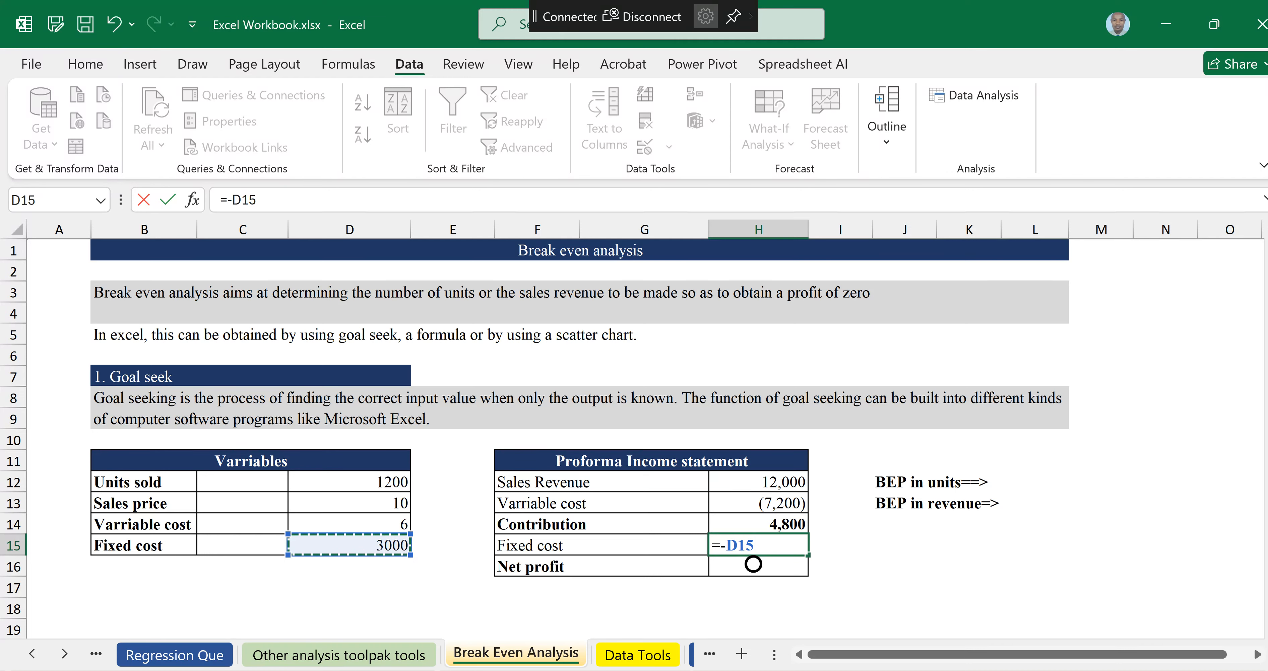
key("Return")
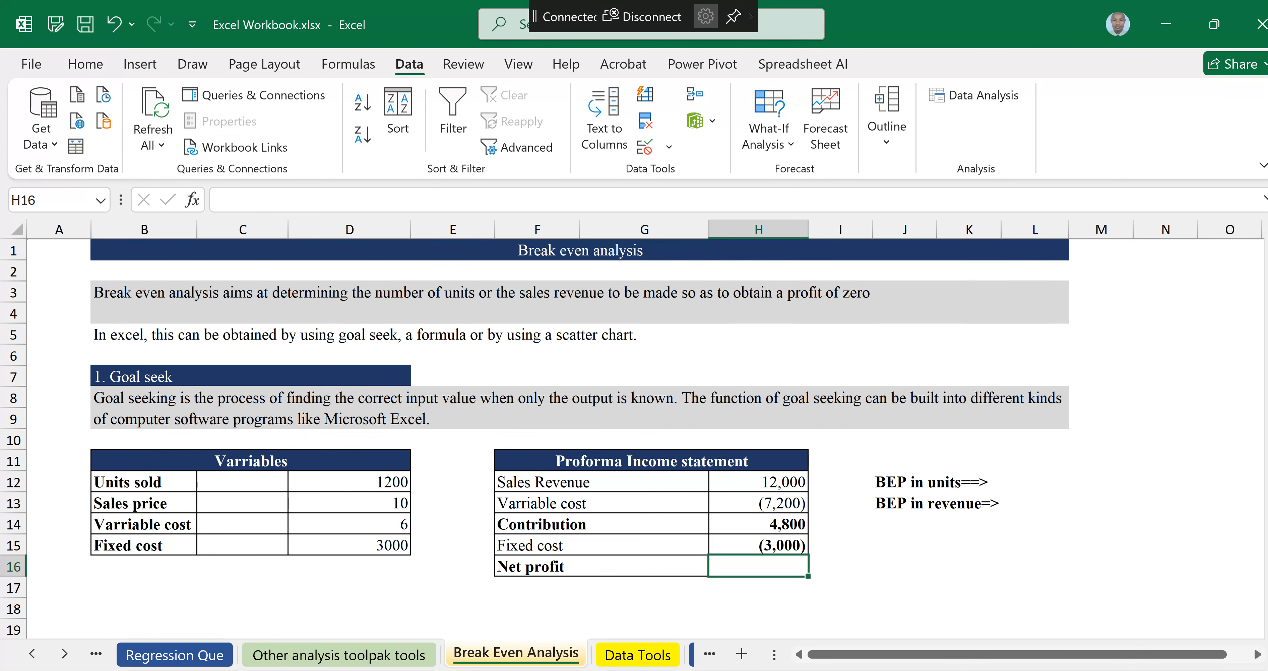
Step: AutoSum Contribution and Fixed cost into the Net profit cell (=SUM(H14:H15))
type("=")
key("alt+=")
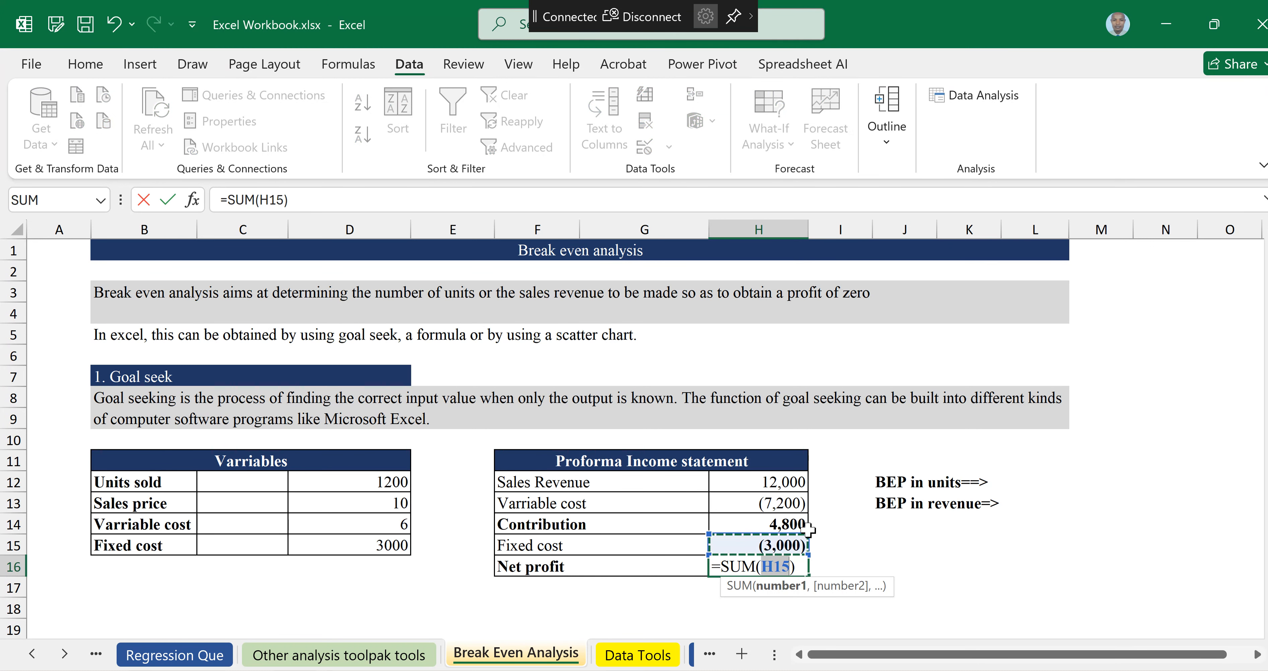
left_click_drag(806, 531, 806, 512)
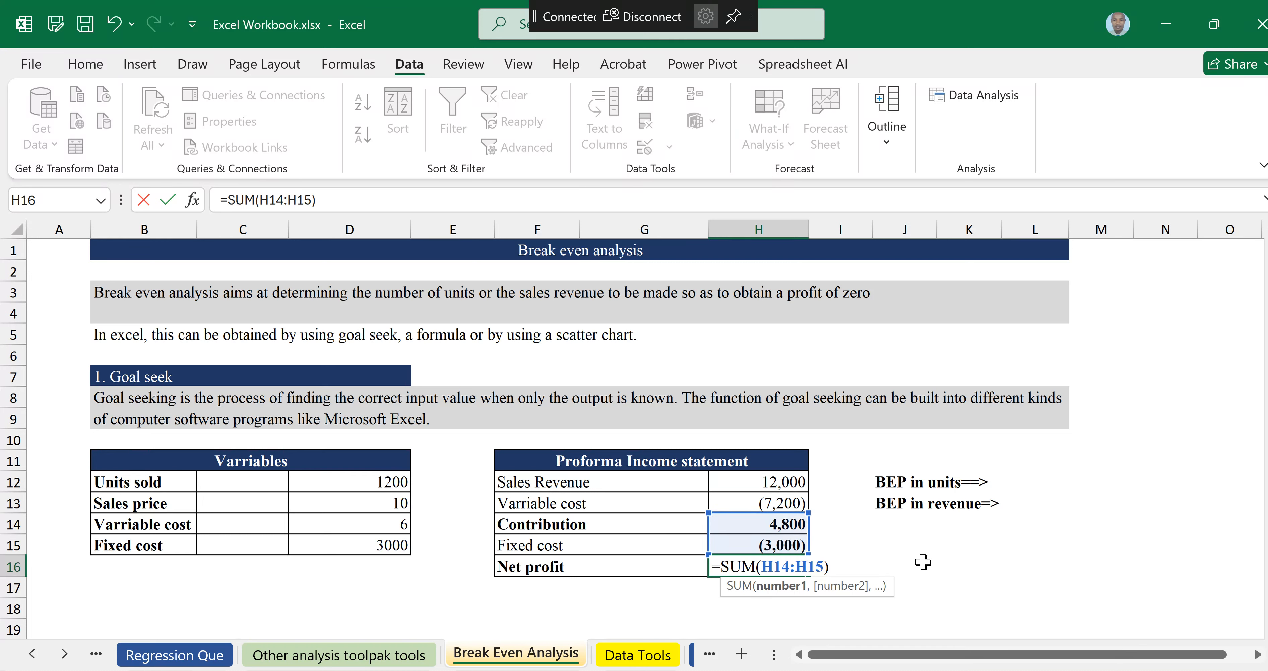
key("Return")
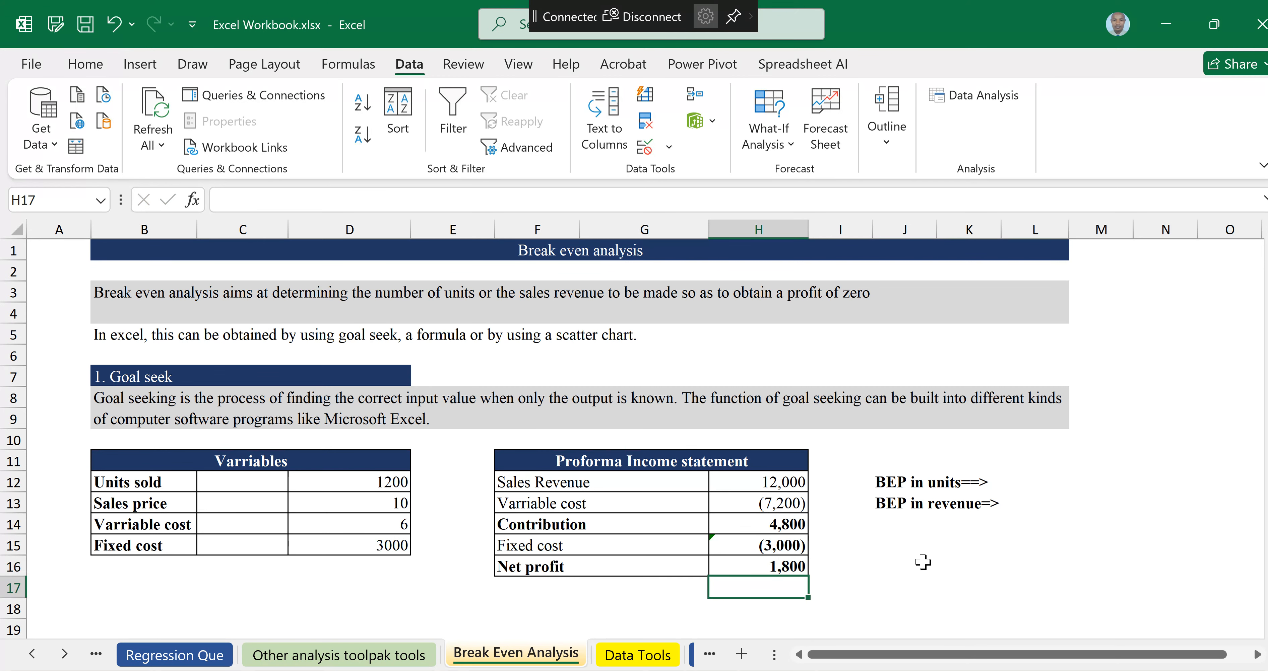
Step: Ignore the inconsistent formula error flagged on the Fixed cost cell of the income statement
left_click(758, 546)
left_click(601, 546)
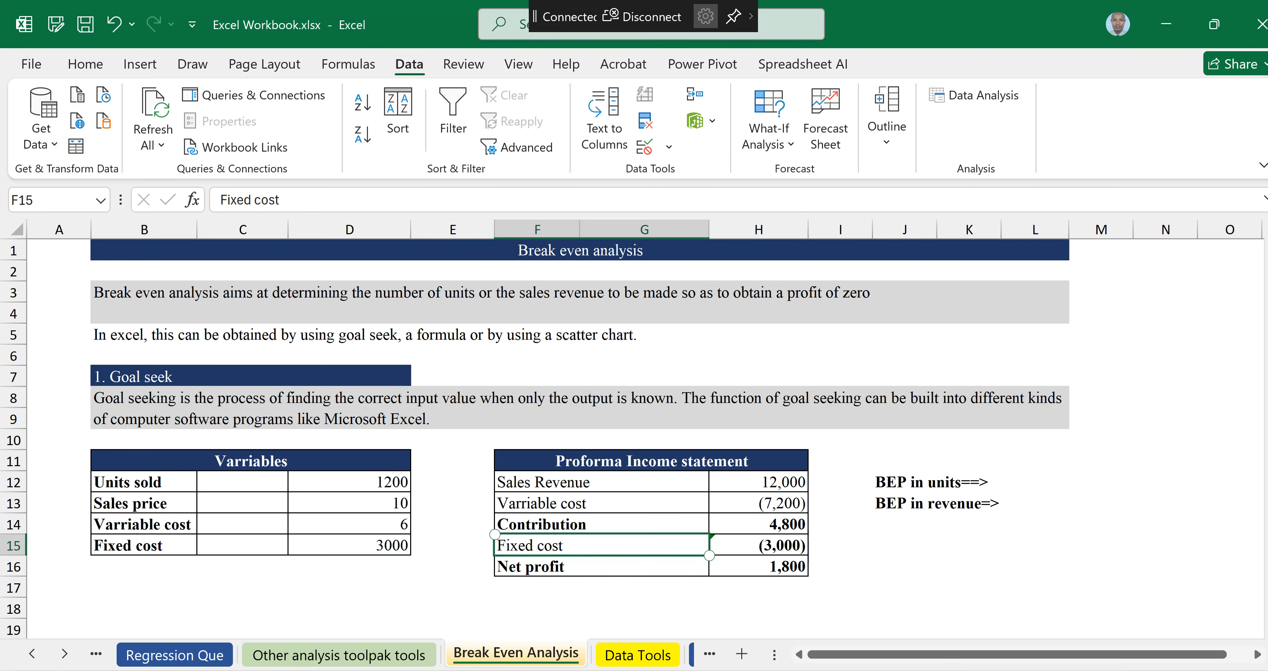
left_click(758, 524)
left_click(758, 546)
left_click(746, 544)
left_click(859, 607)
left_click(732, 544)
left_click(691, 545)
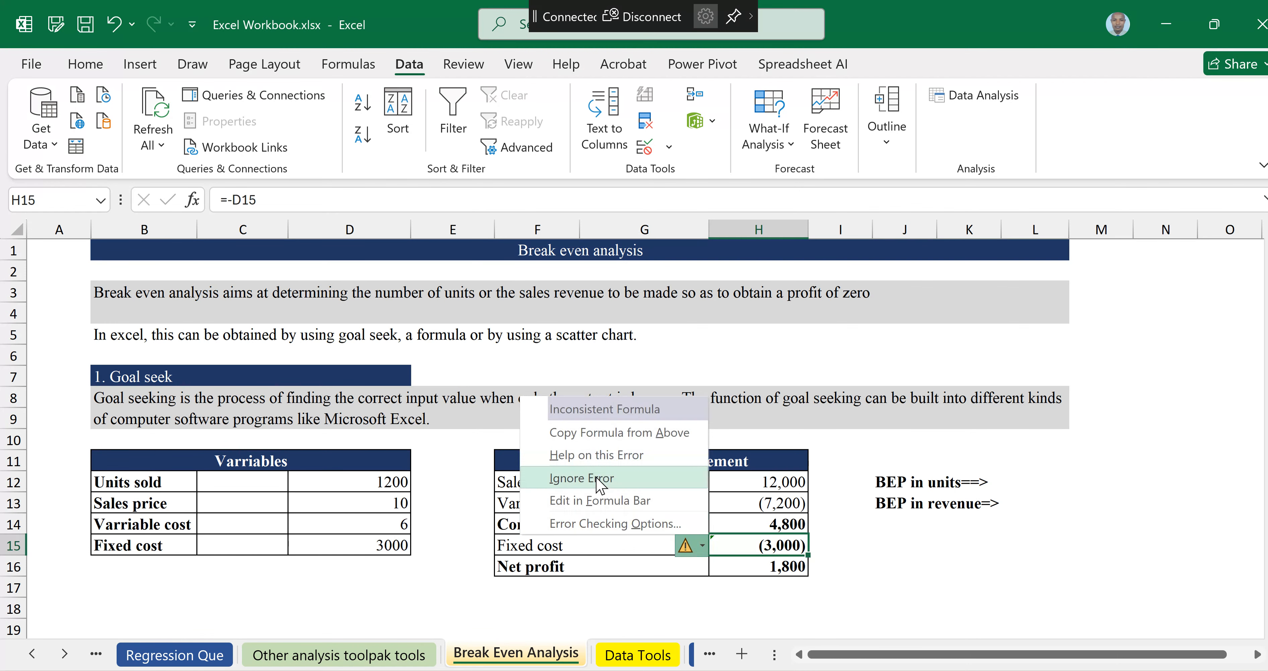
left_click(916, 568)
Step: Select the BEP in revenue result cell and open the Goal Seek dialog
left_click(929, 524)
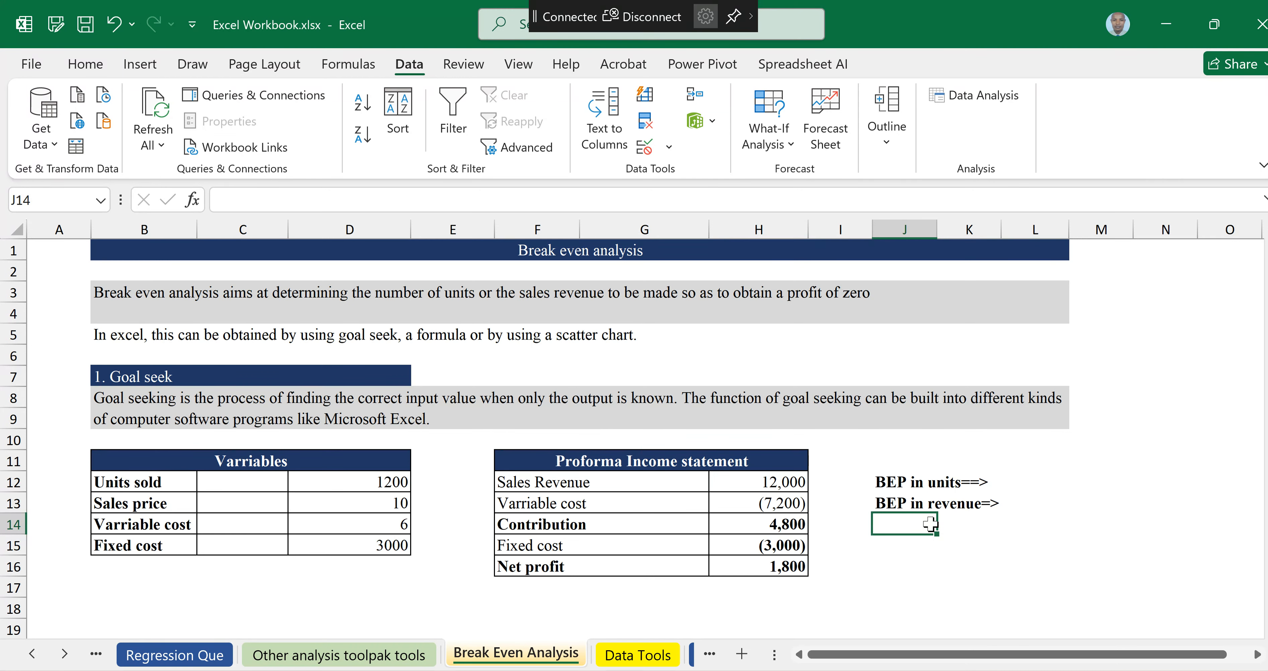
left_click(1015, 499)
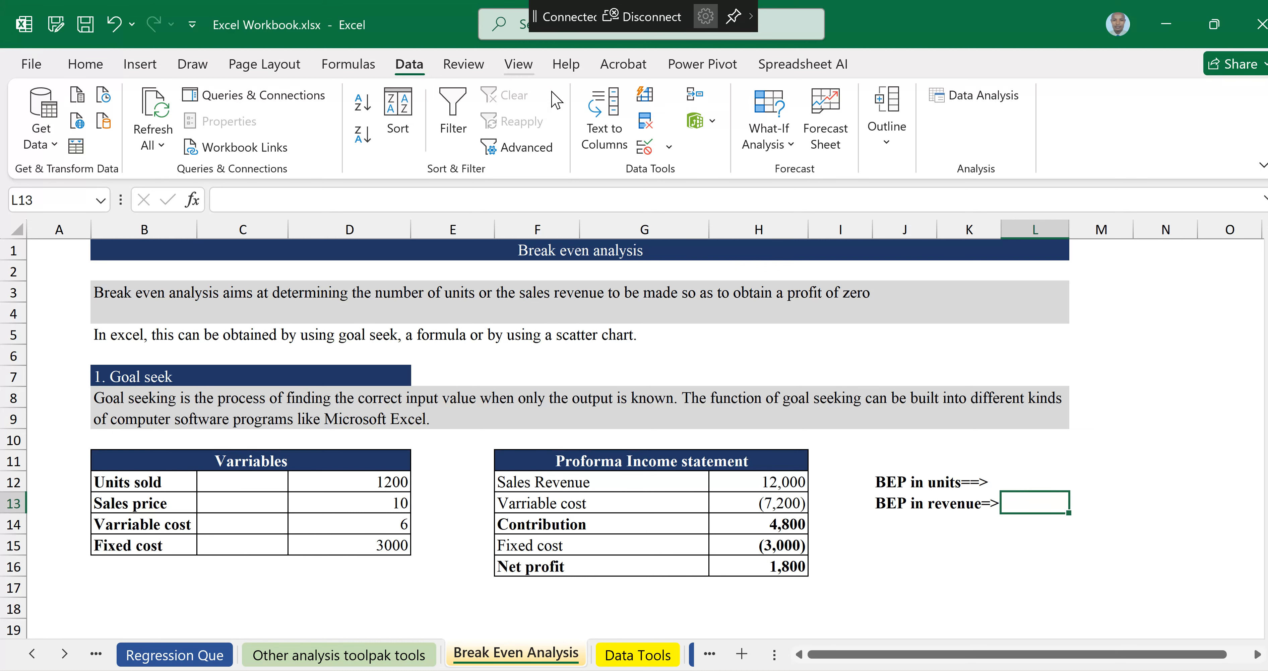
left_click(404, 71)
left_click(790, 146)
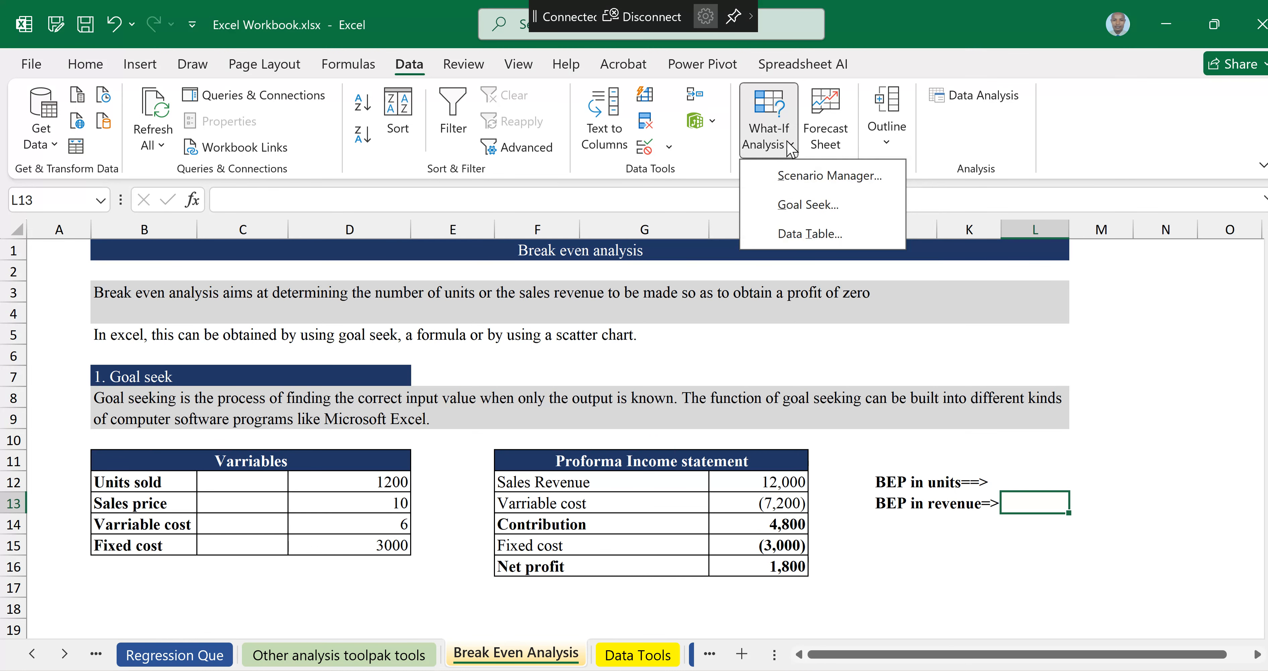
left_click(790, 146)
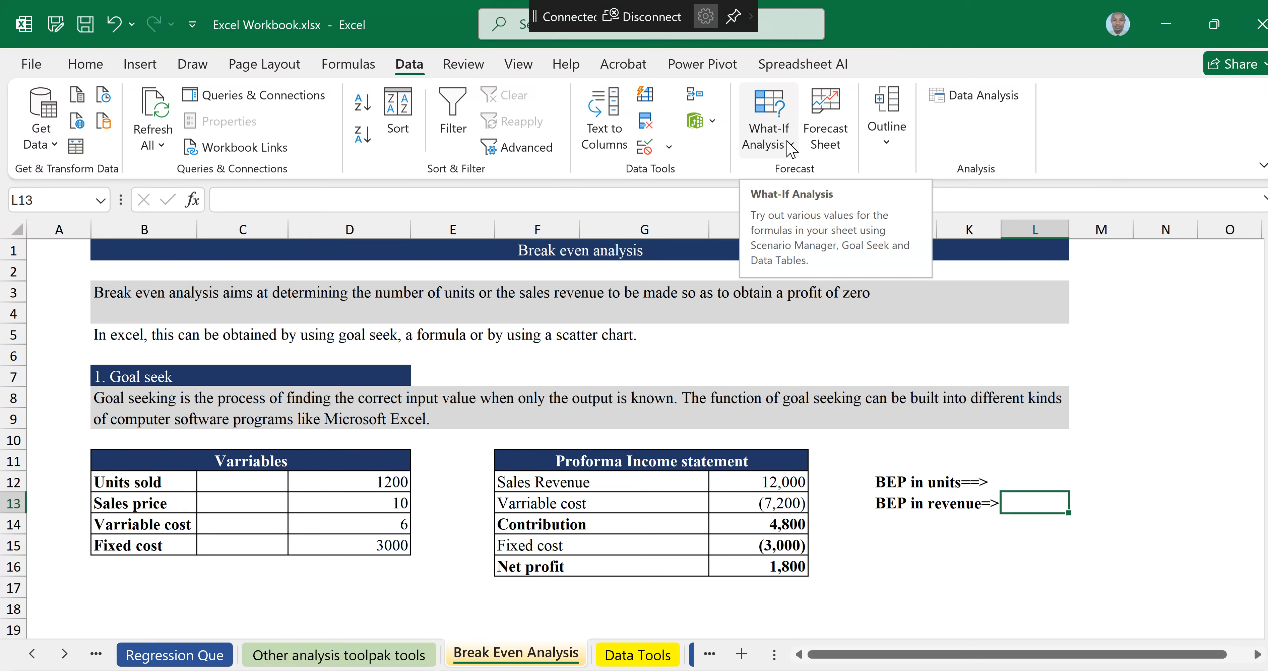
left_click(788, 144)
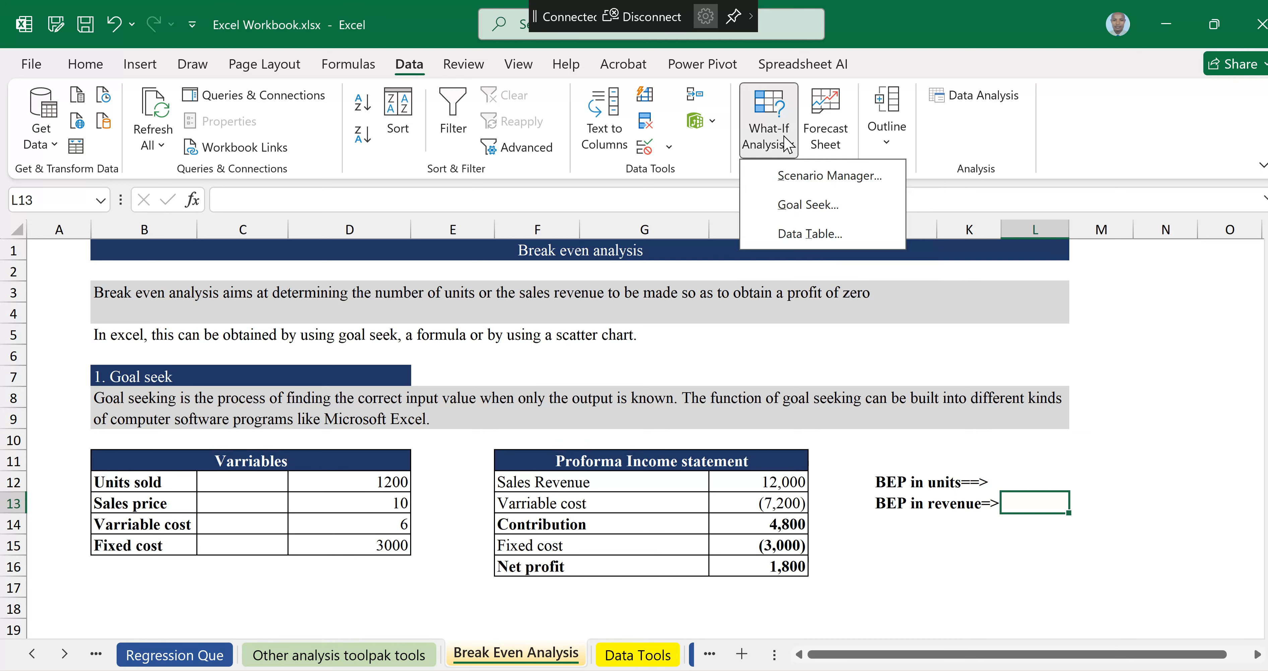
left_click(811, 205)
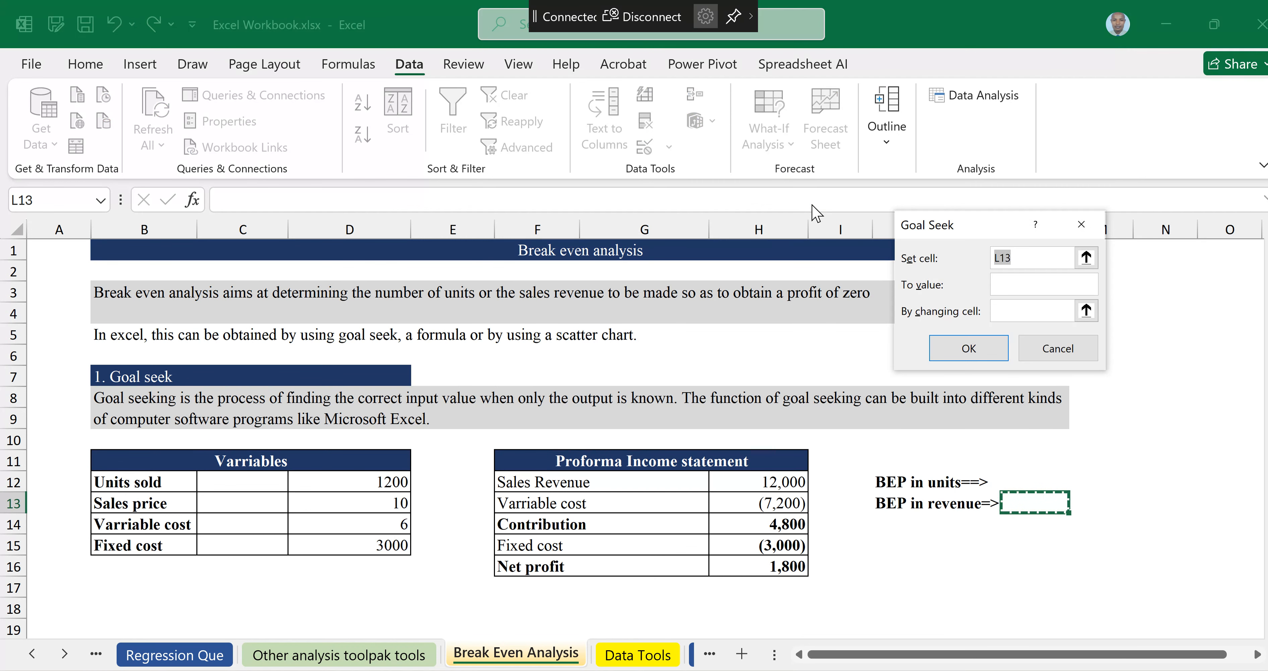
left_click(972, 230)
left_click_drag(971, 234, 1068, 321)
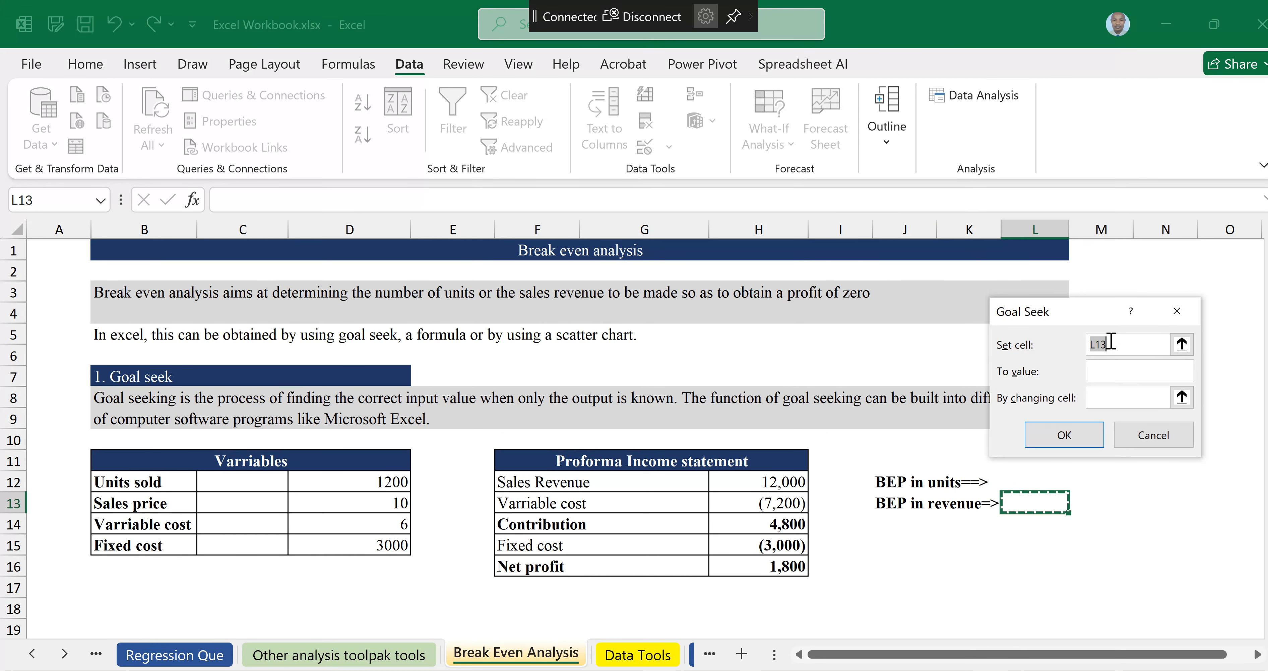
Step: Goal Seek the Net profit cell H16 to a value of 0 by changing Units sold in D12, and accept the solution
left_click(1127, 345)
key("BackSpace")
key("BackSpace")
key("BackSpace")
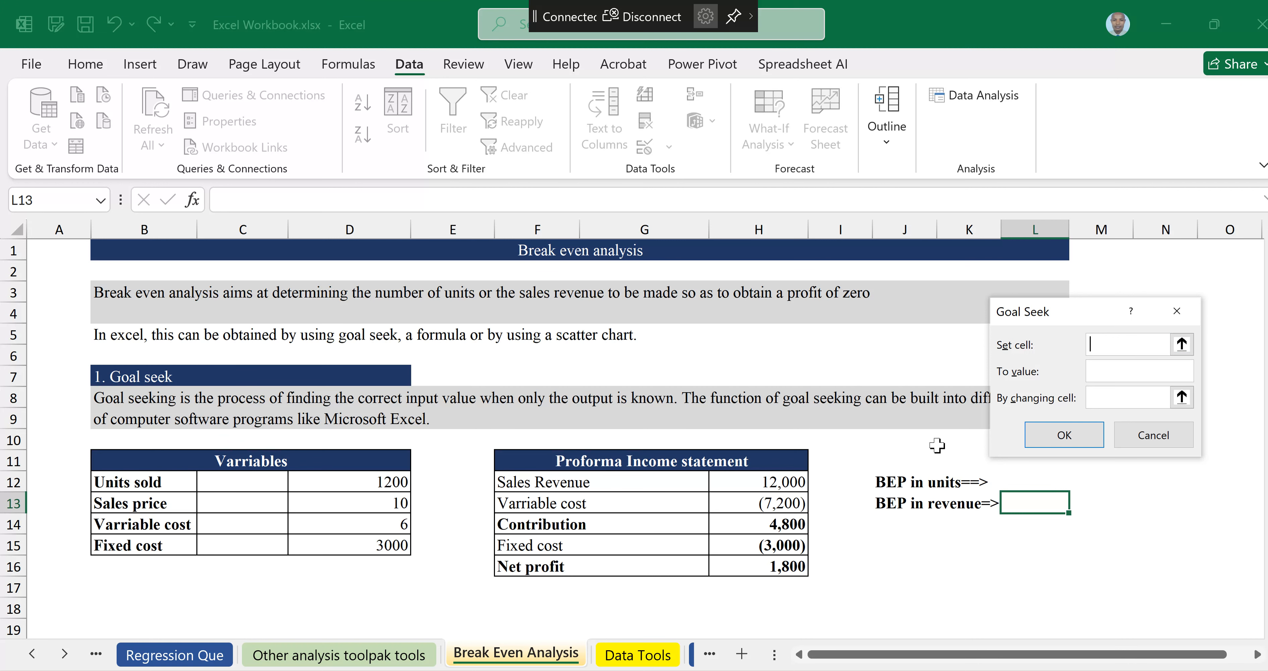
left_click(782, 566)
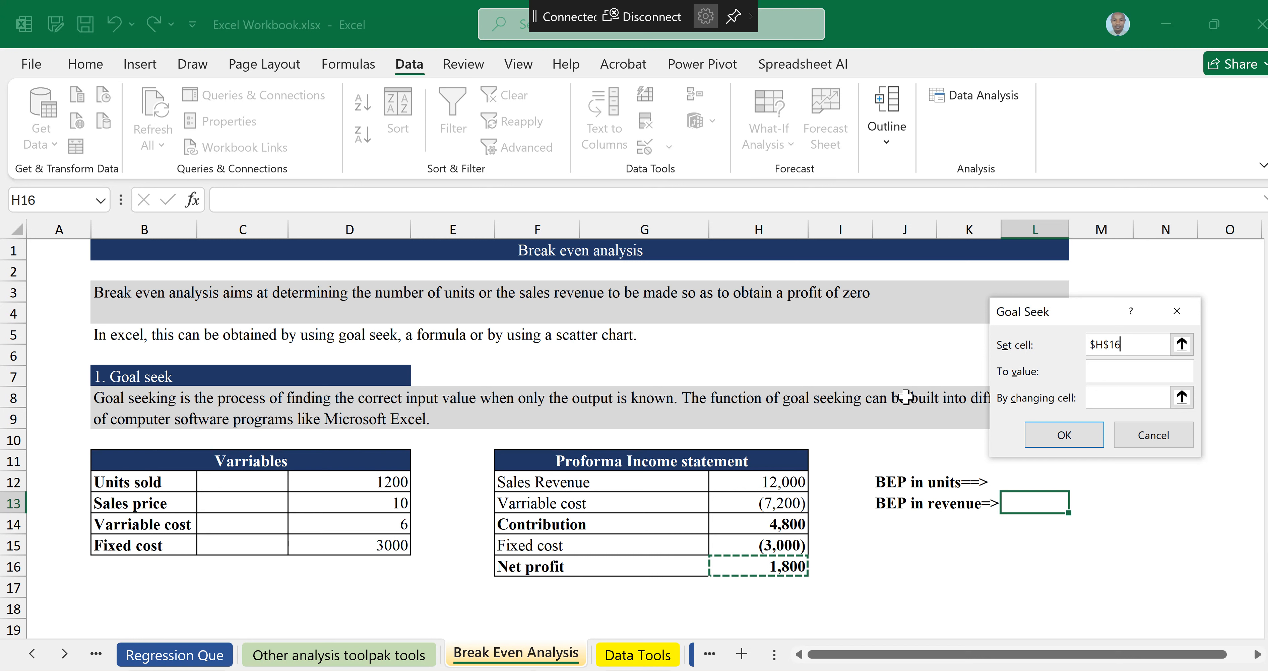
left_click(1138, 372)
type("0")
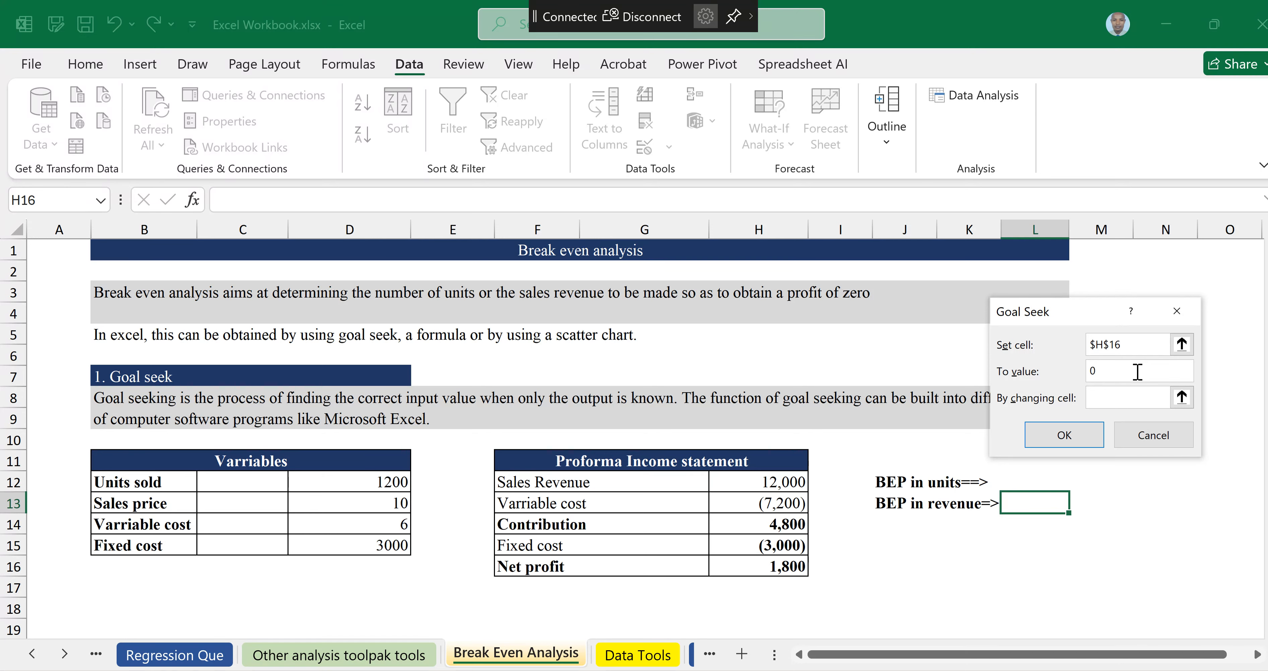
left_click(1107, 396)
left_click(373, 481)
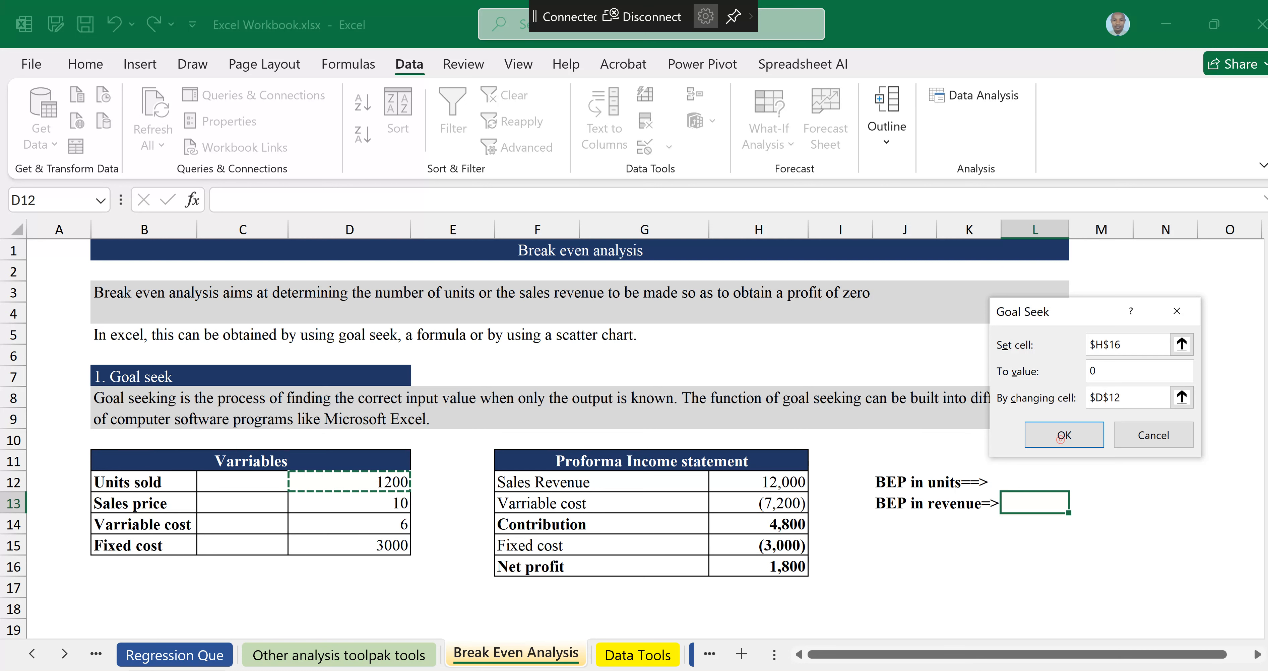
left_click(1060, 437)
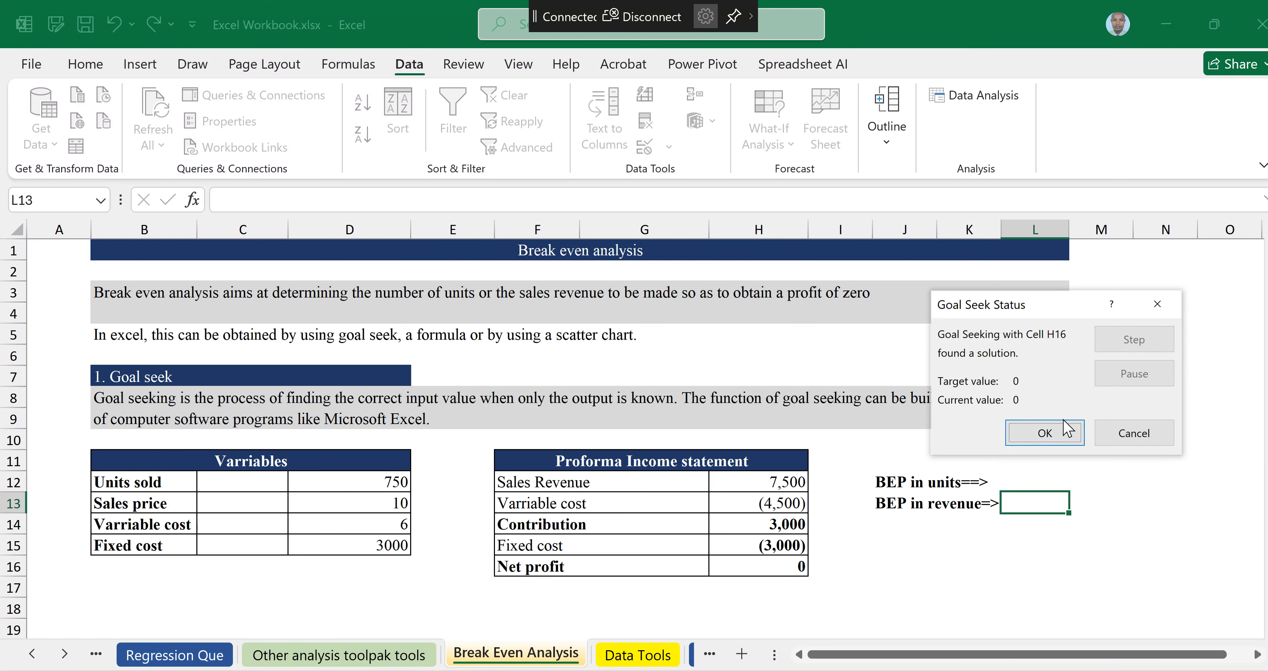
left_click(1027, 434)
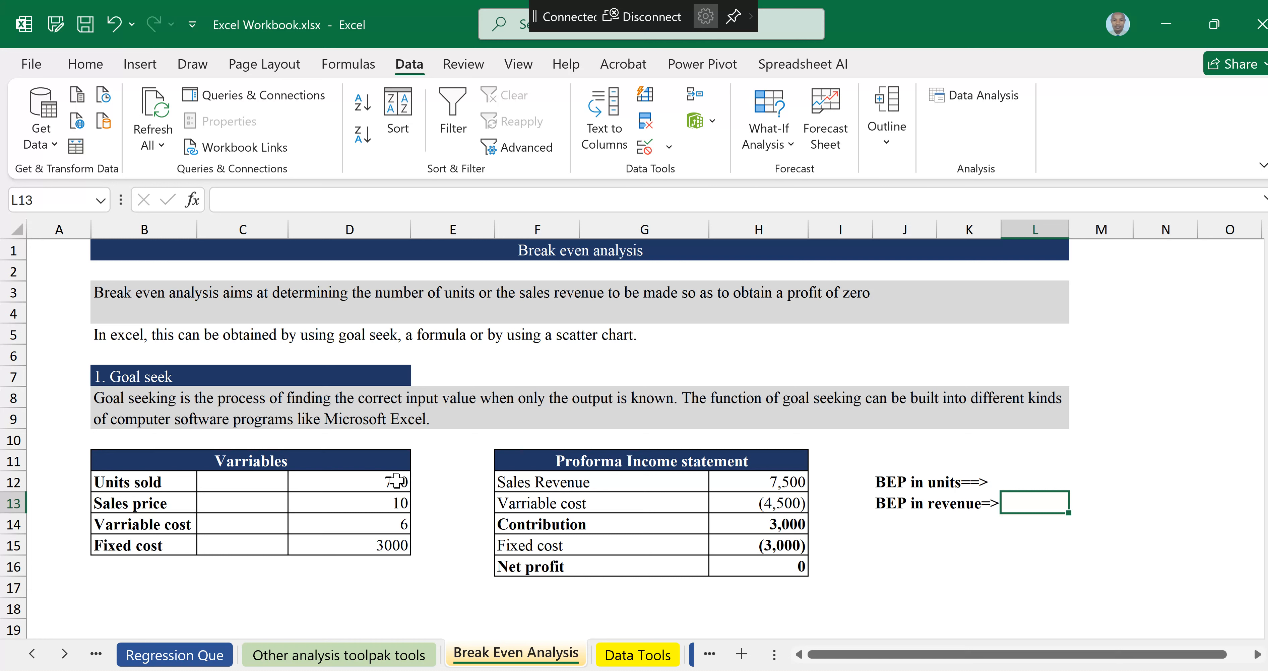
Step: Link BEP in units to Units sold (=D12) and BEP in revenue to Sales Revenue (=H12)
left_click(397, 481)
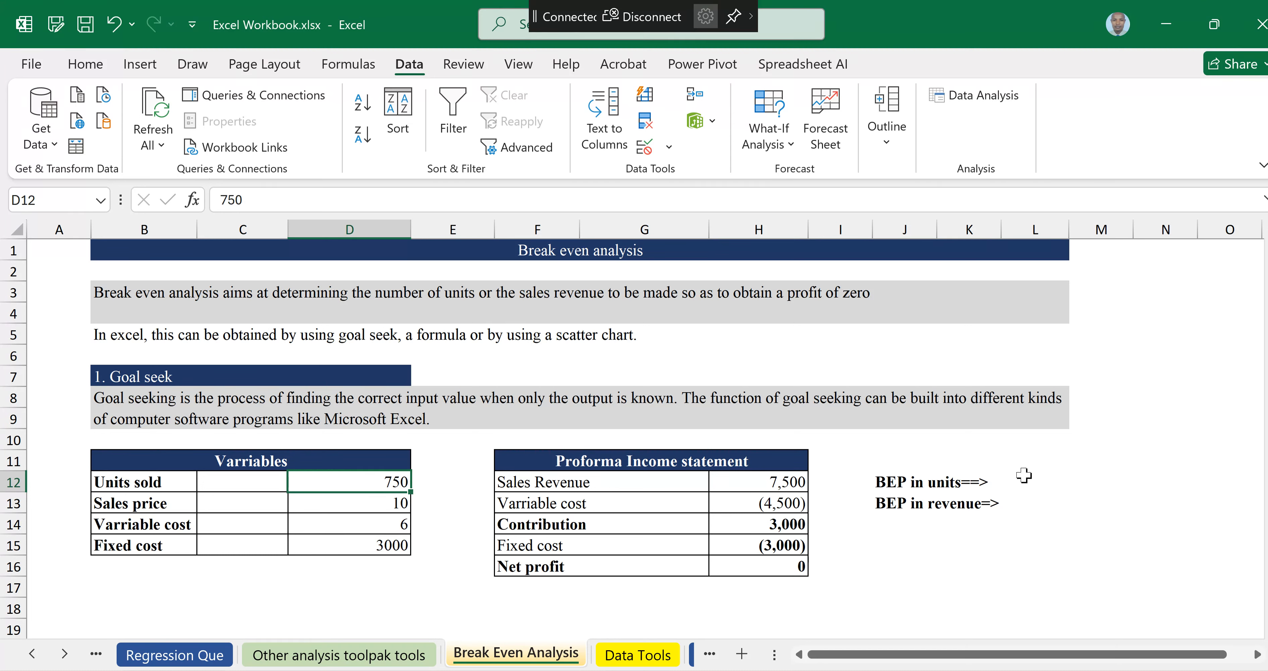
left_click(1051, 479)
double_click(1052, 479)
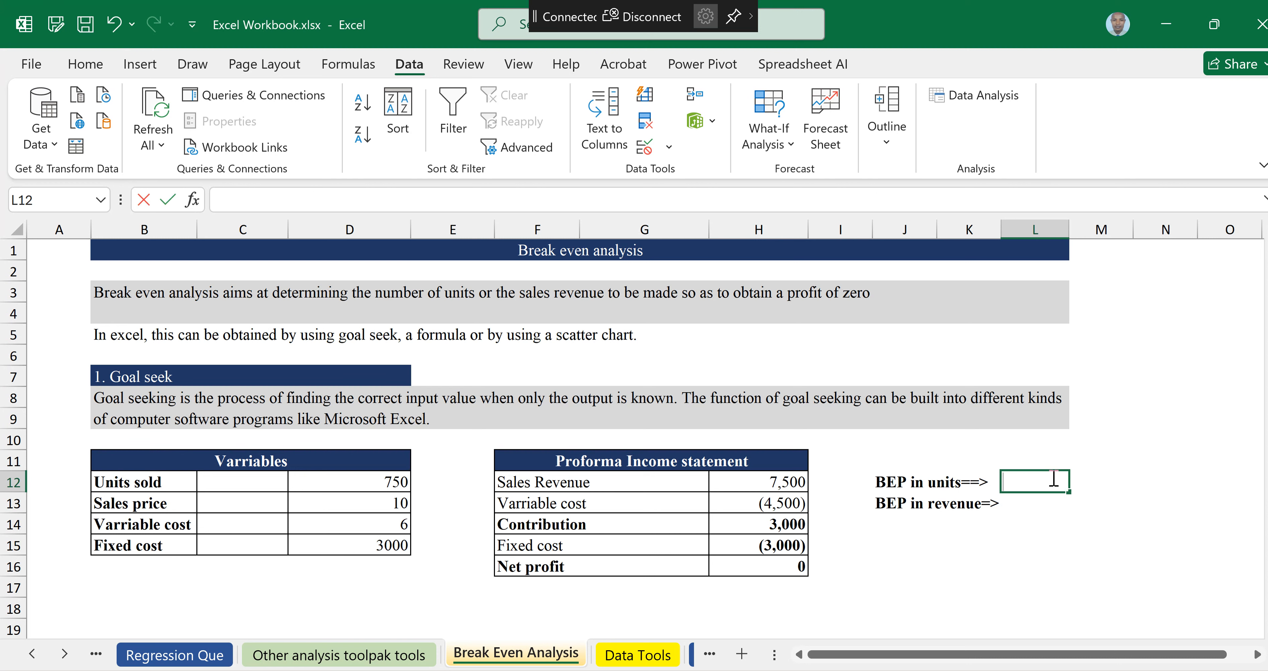
type("=")
left_click(384, 484)
key("Return")
type("=")
left_click(774, 480)
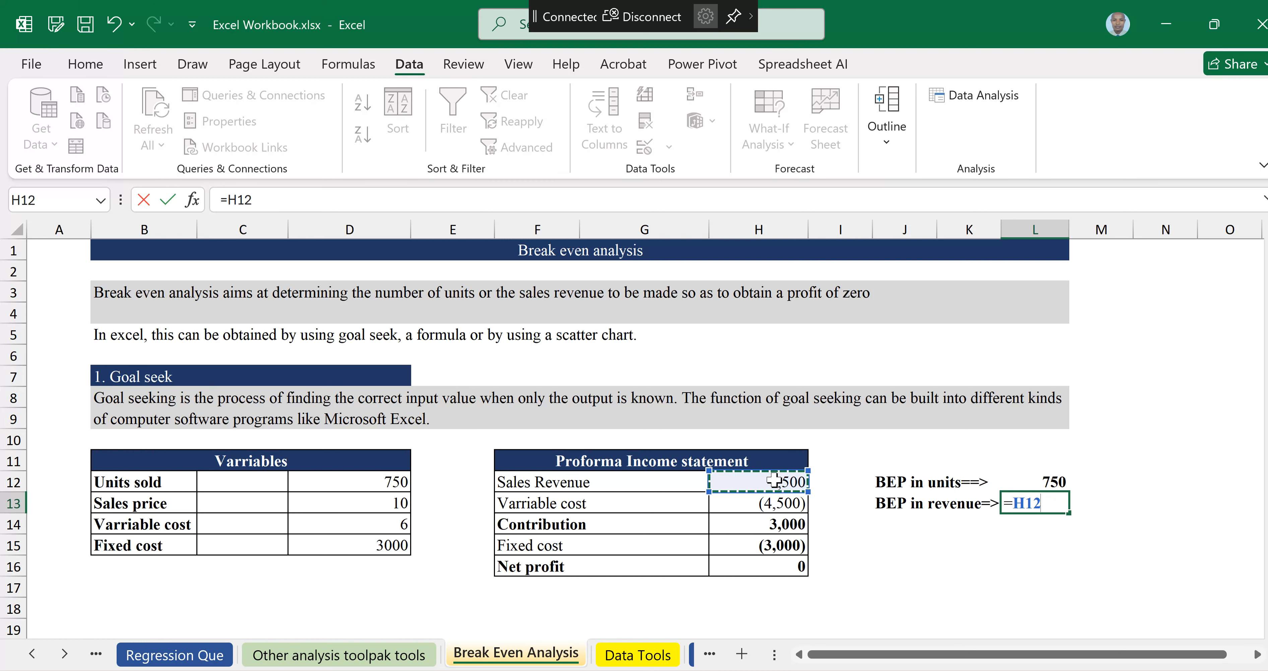
key("Return")
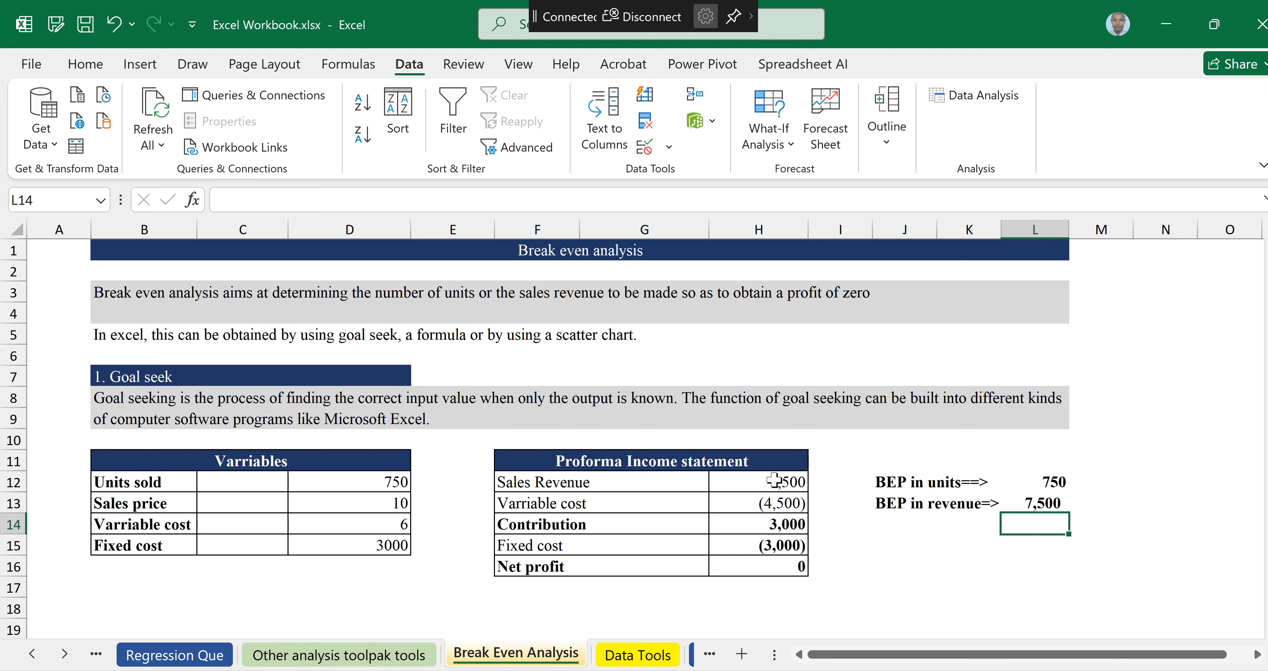
Step: Review the Formula section and the example table's fixed cost, sales per unit and variable cost values
scroll(465, 364, "down", 5)
left_click(287, 339)
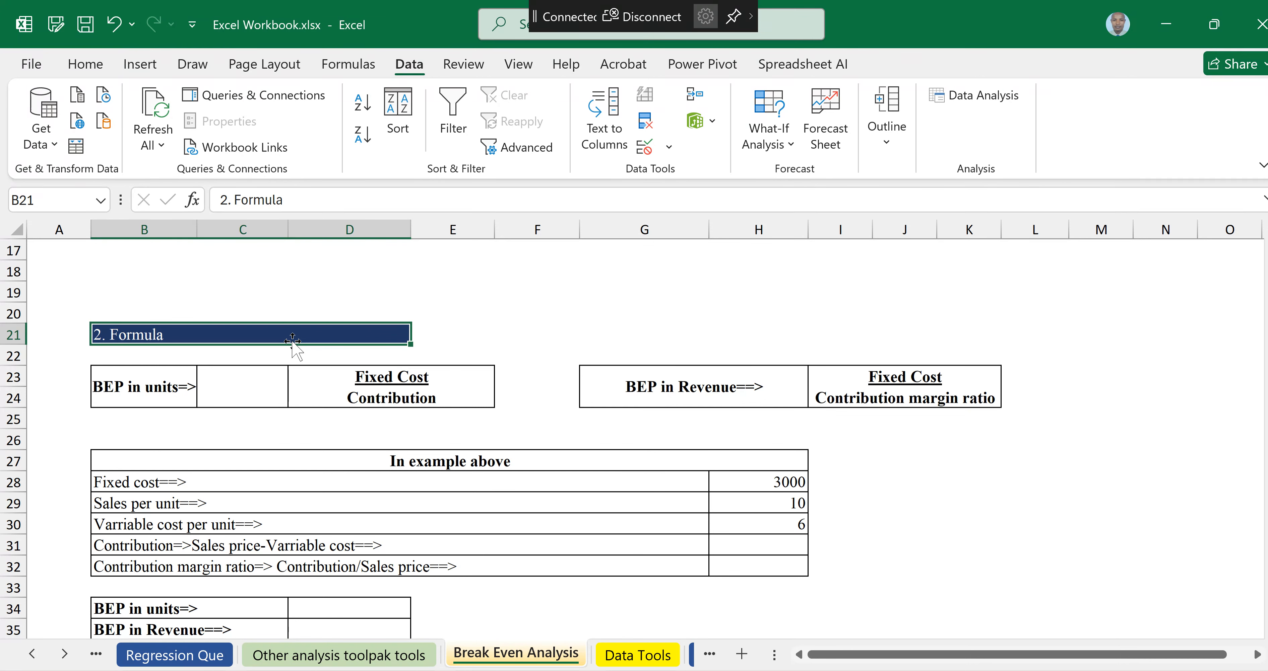
key("Down")
key("Right")
key("Right")
key("Right")
key("Right")
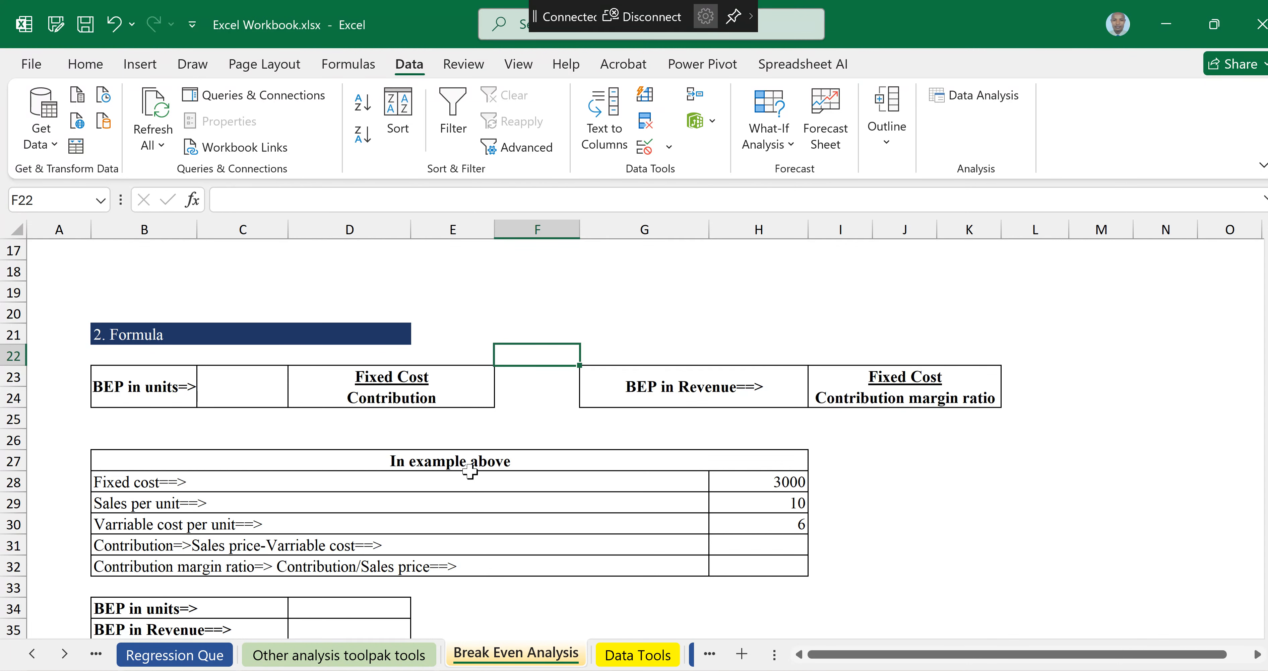
left_click(751, 484)
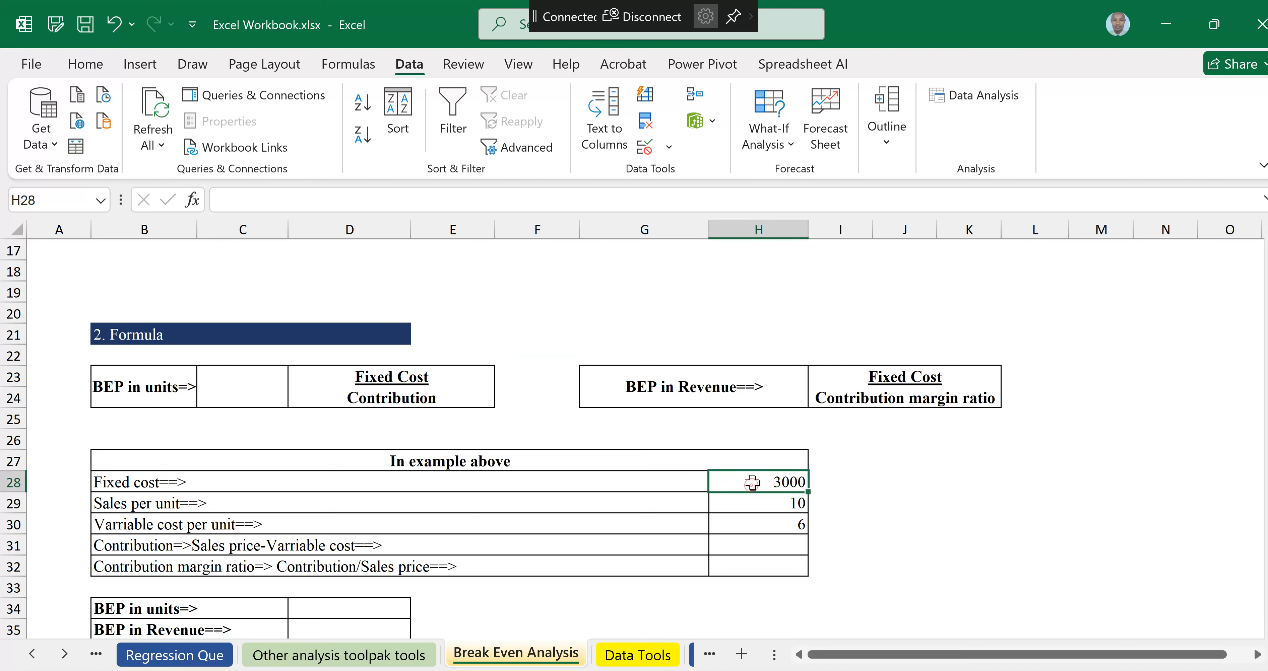
key("Down")
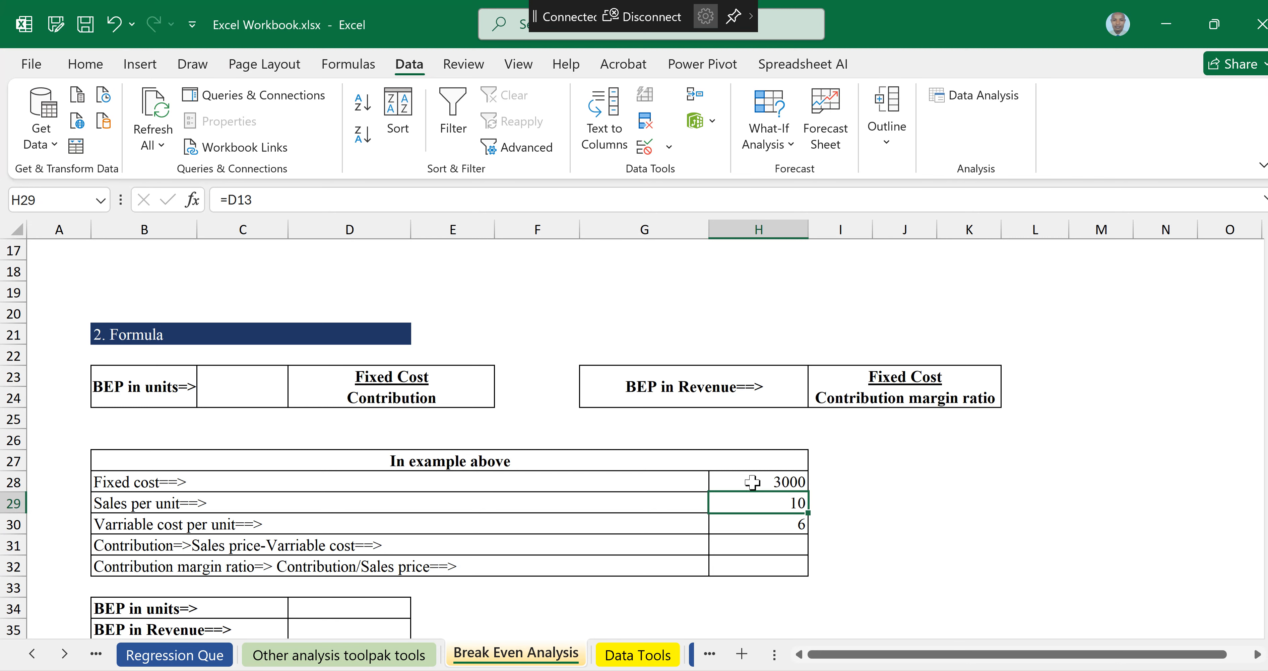
key("Down")
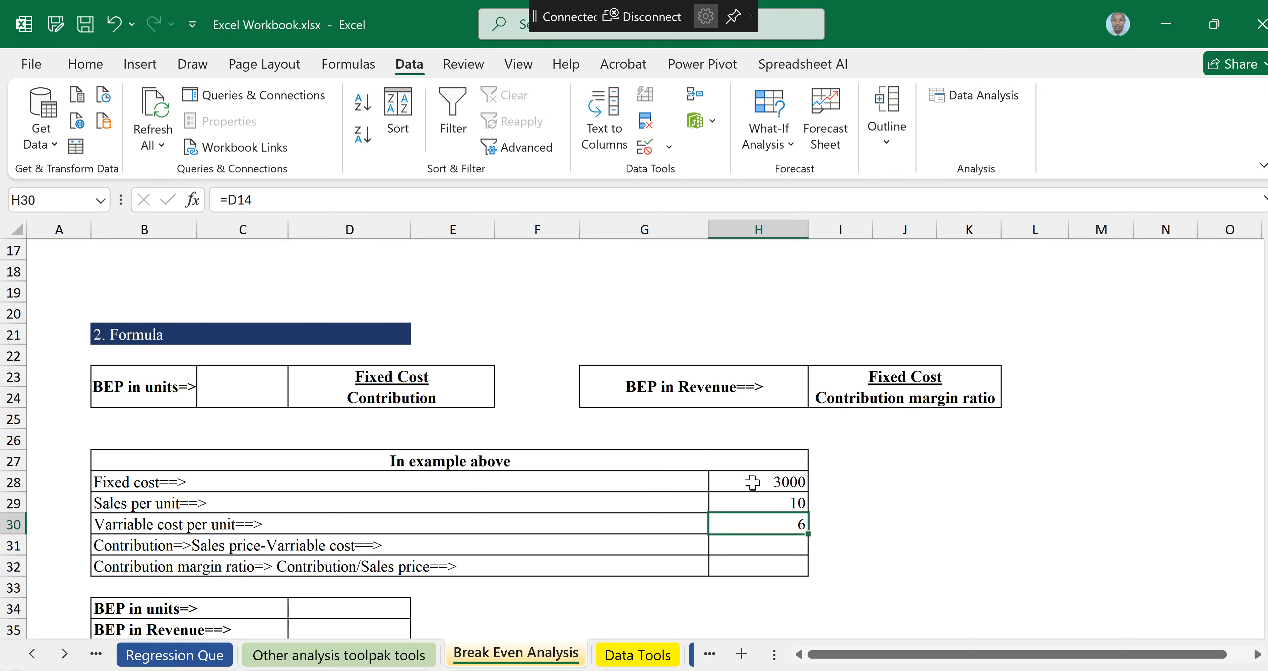
key("Down")
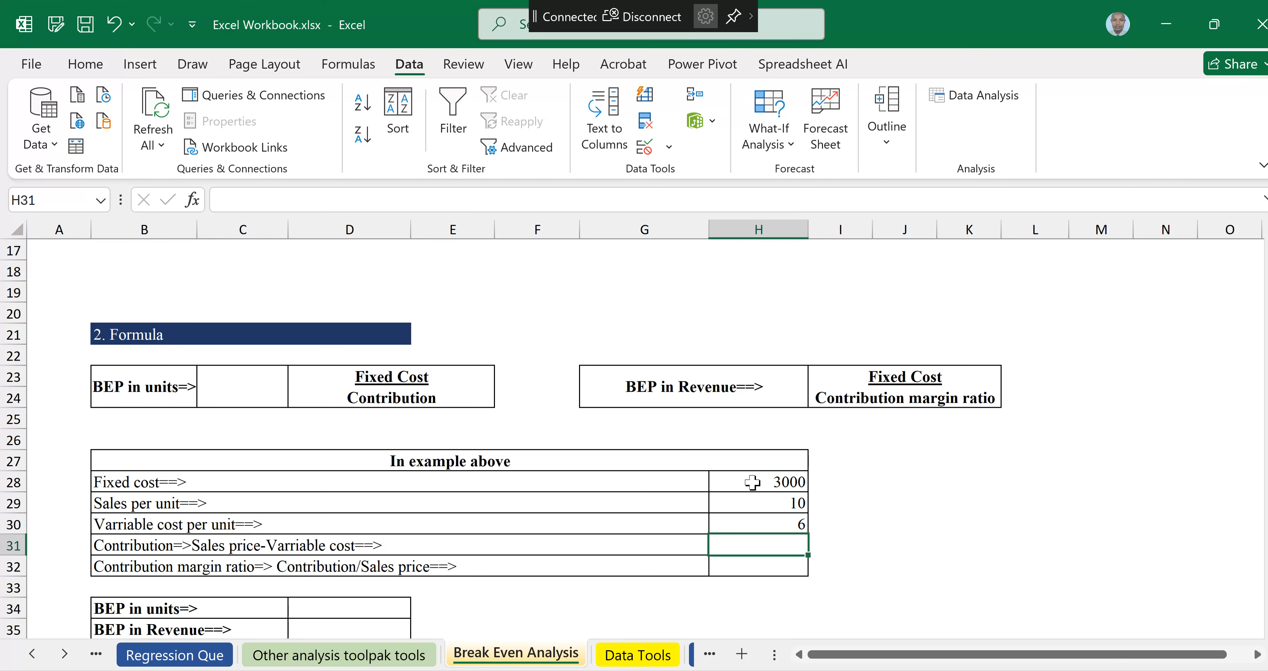
Step: Enter the Contribution formula as sales per unit minus variable cost per unit (=H29-H30)
type("=")
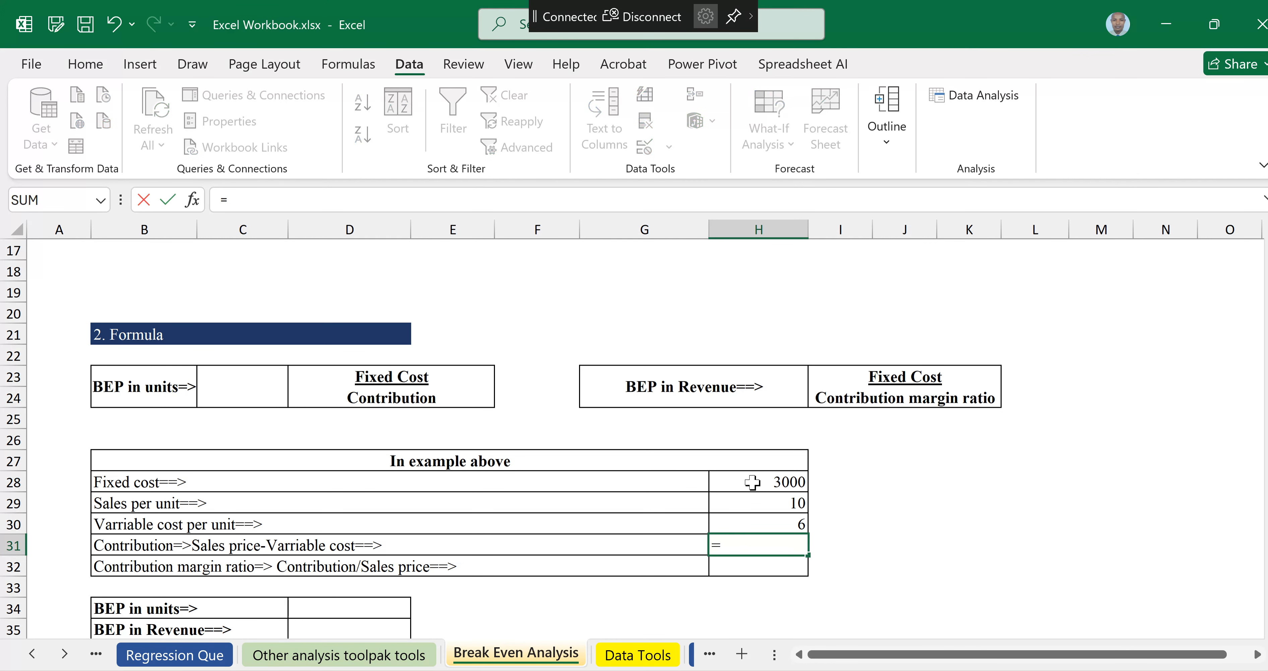
key("Up")
key("Up")
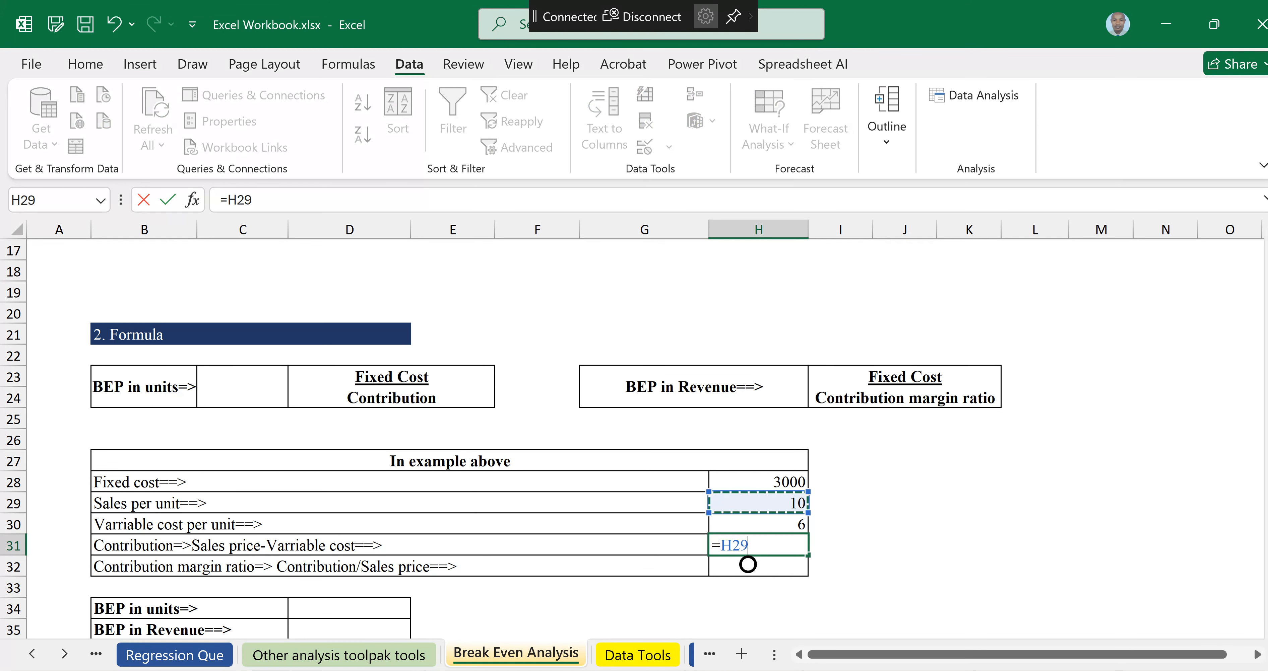
type("-")
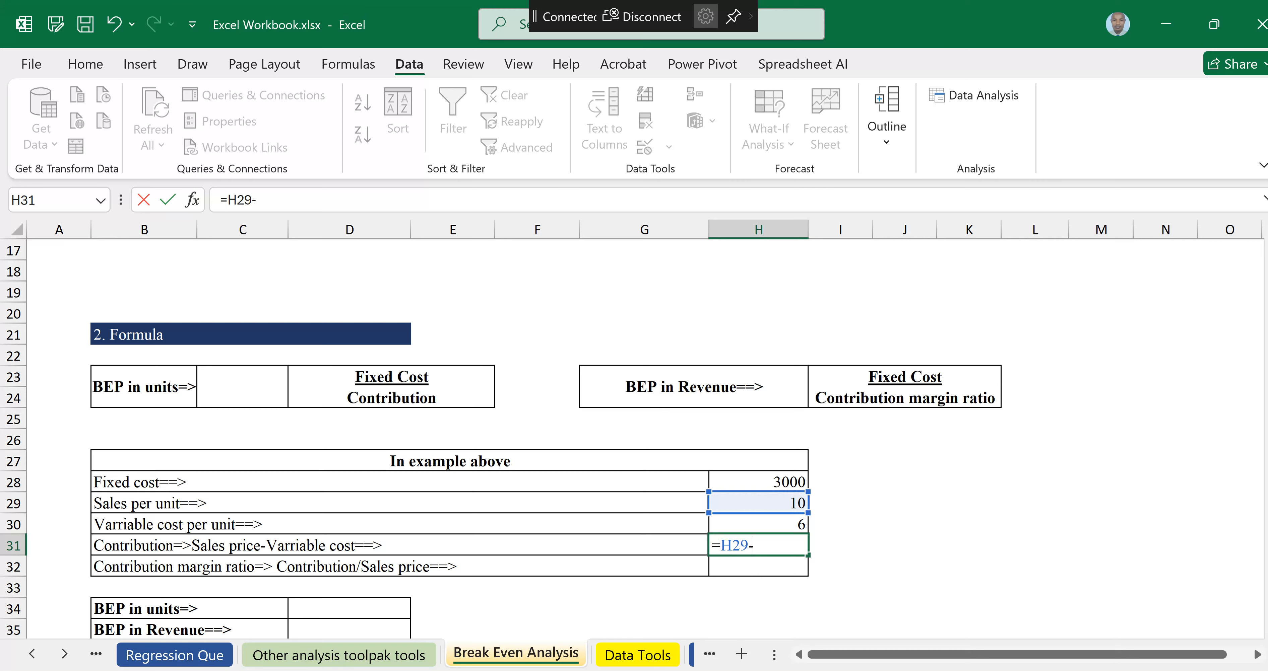
key("Up")
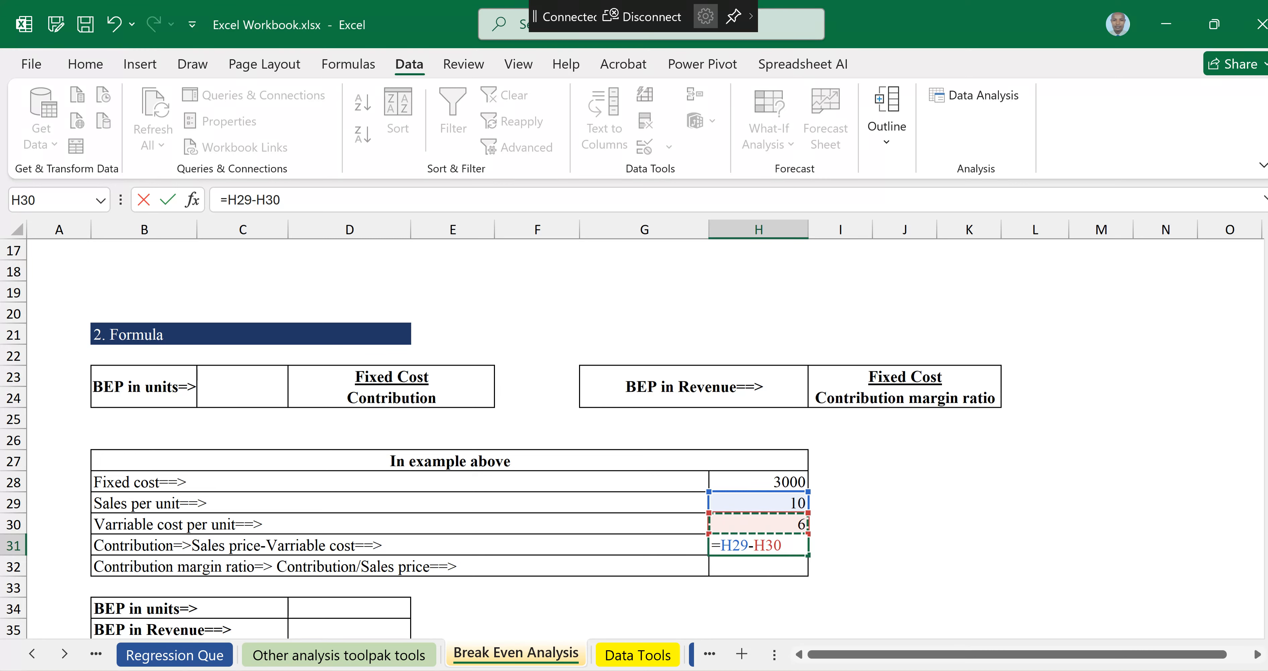
key("Return")
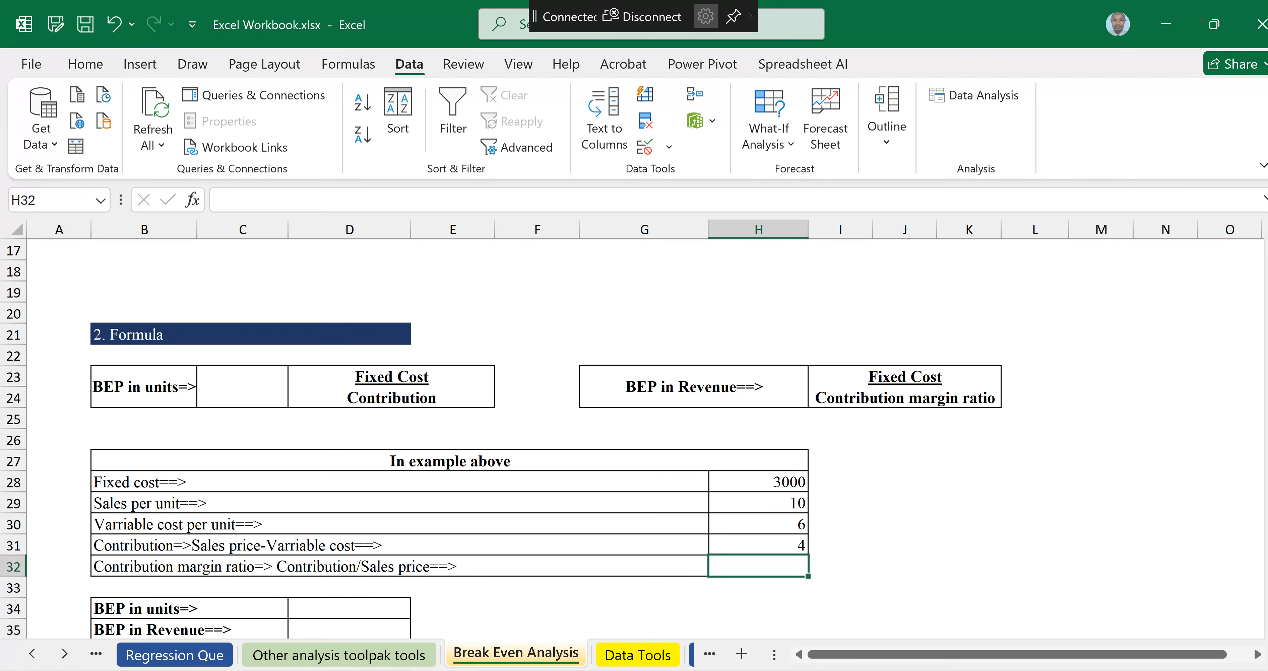
Step: Enter the Contribution margin ratio formula as contribution divided by sales per unit (=H31/H29)
type("=")
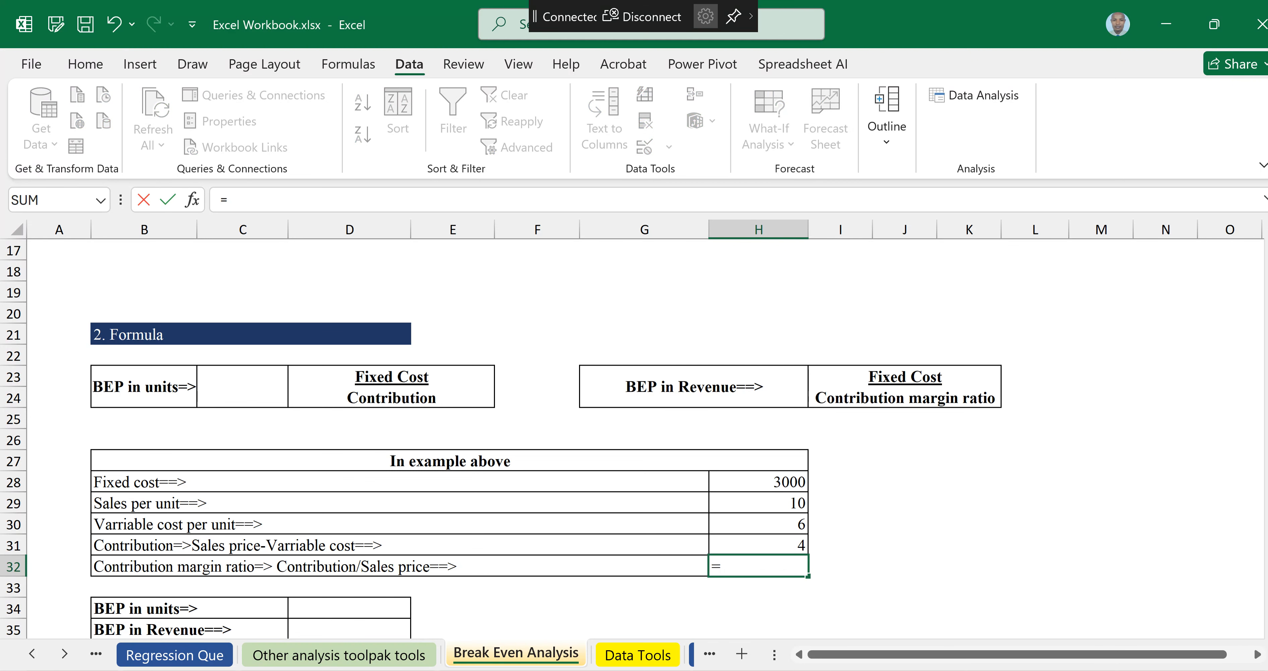
key("Up")
type("/")
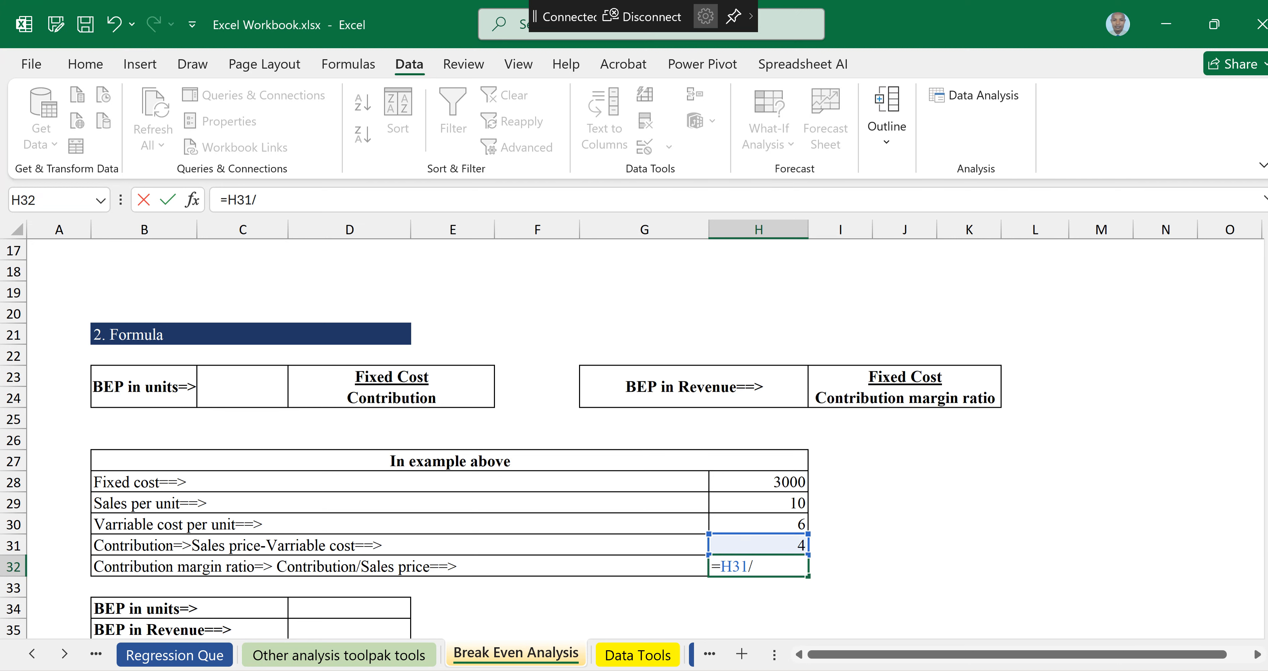
key("Up")
key("Up")
key("Up")
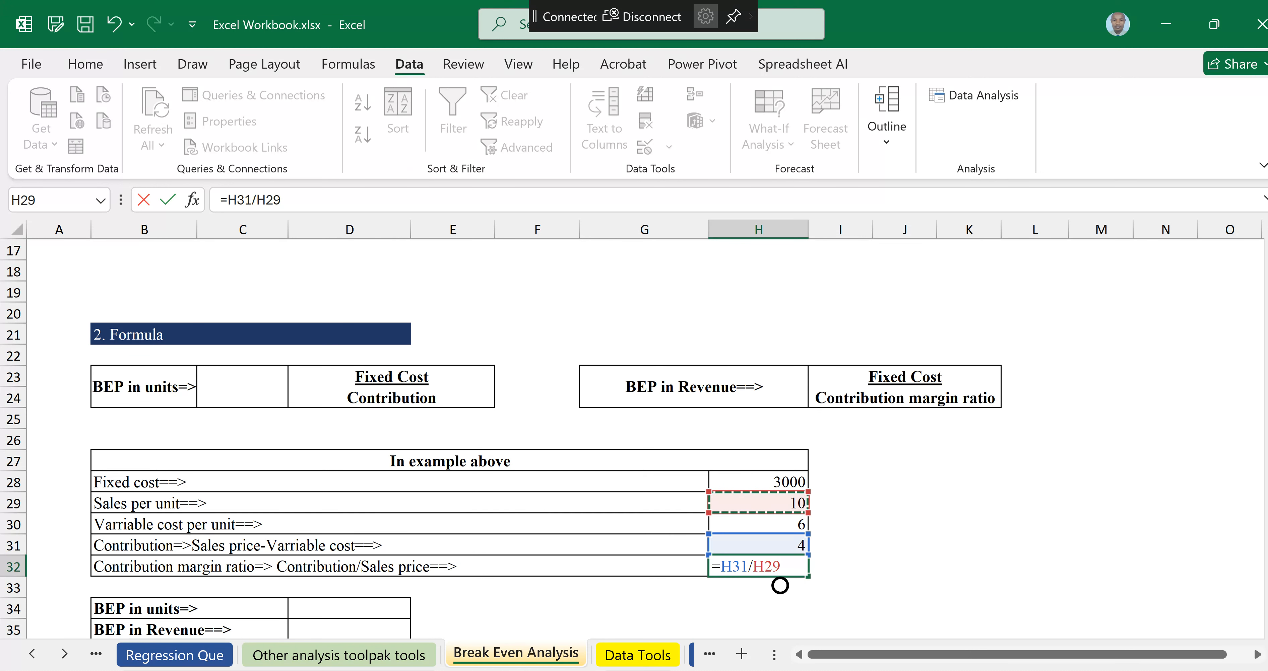
key("Return")
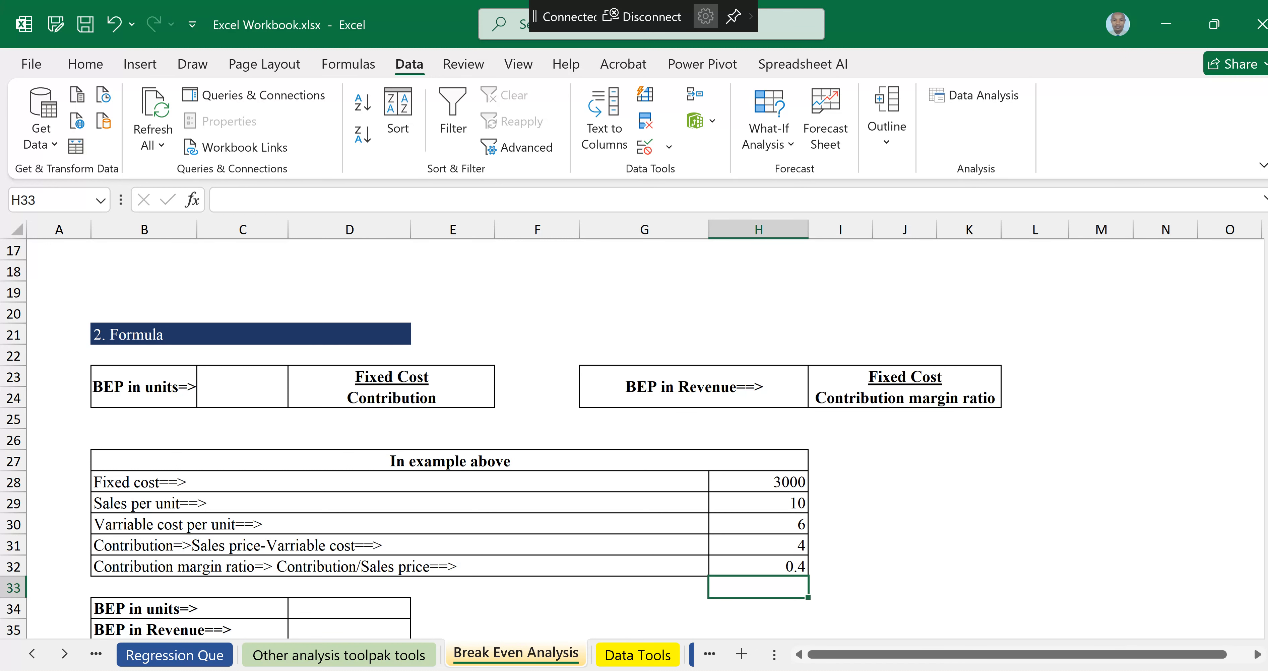
Step: Enter the BEP in units formula as fixed cost divided by contribution (=H28/H31)
scroll(639, 443, "down", 2)
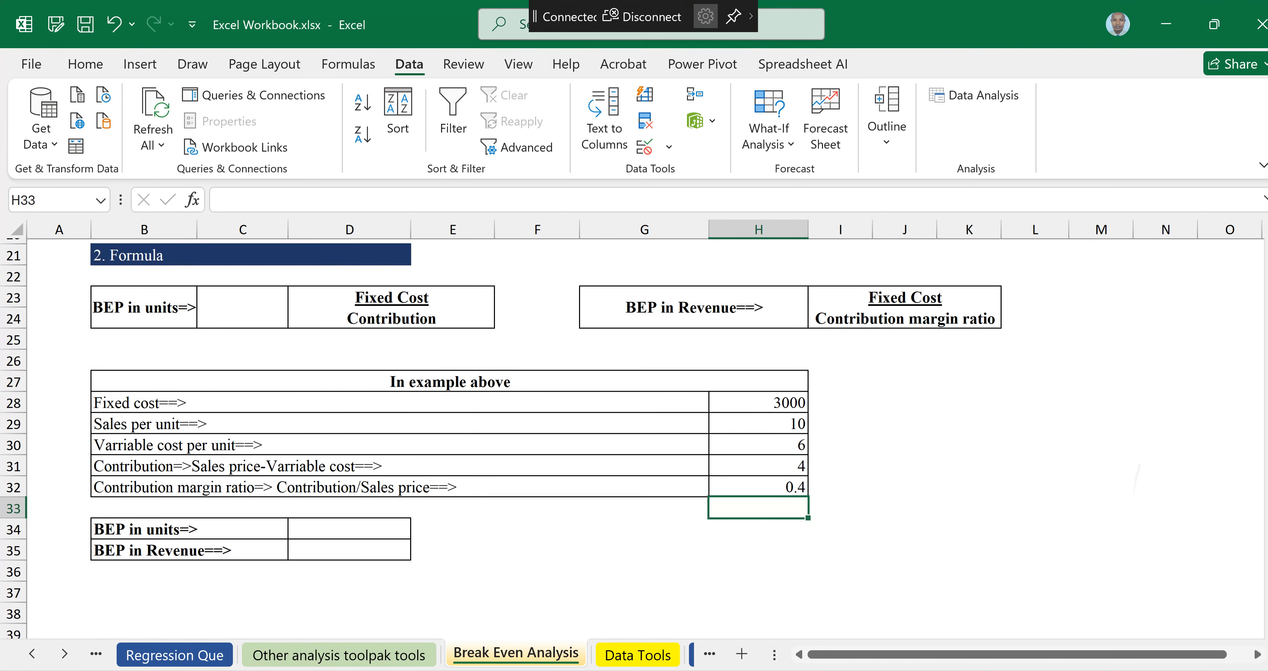
left_click(349, 528)
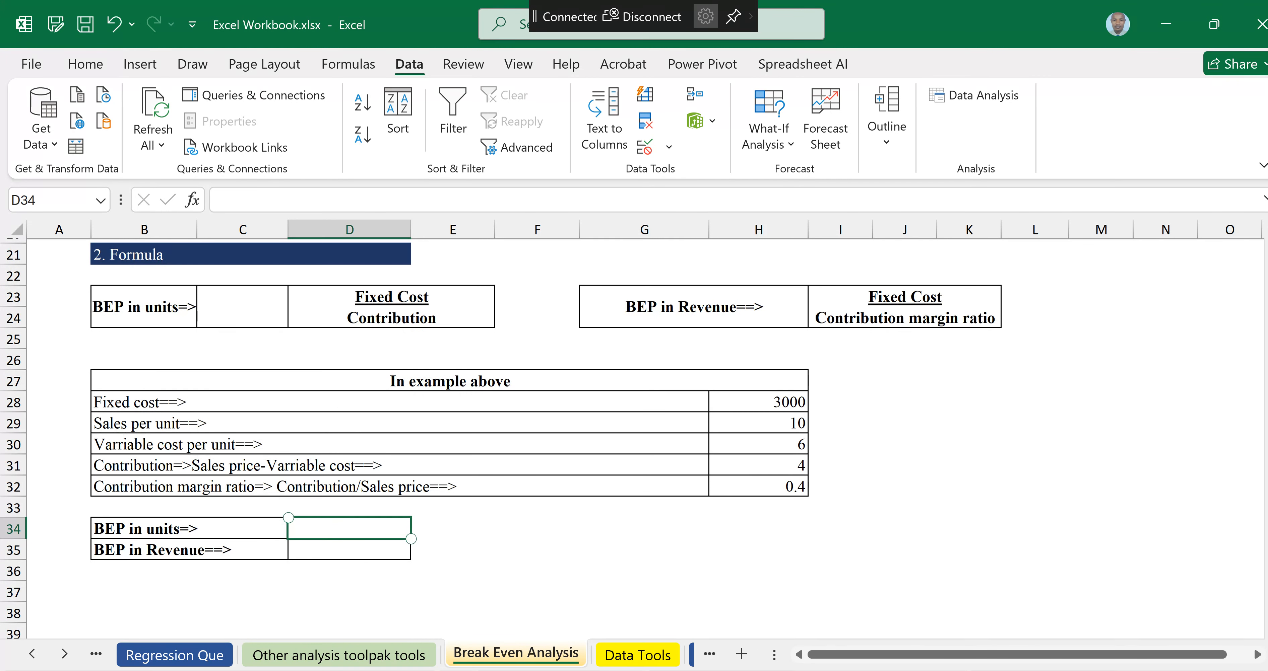
type("=")
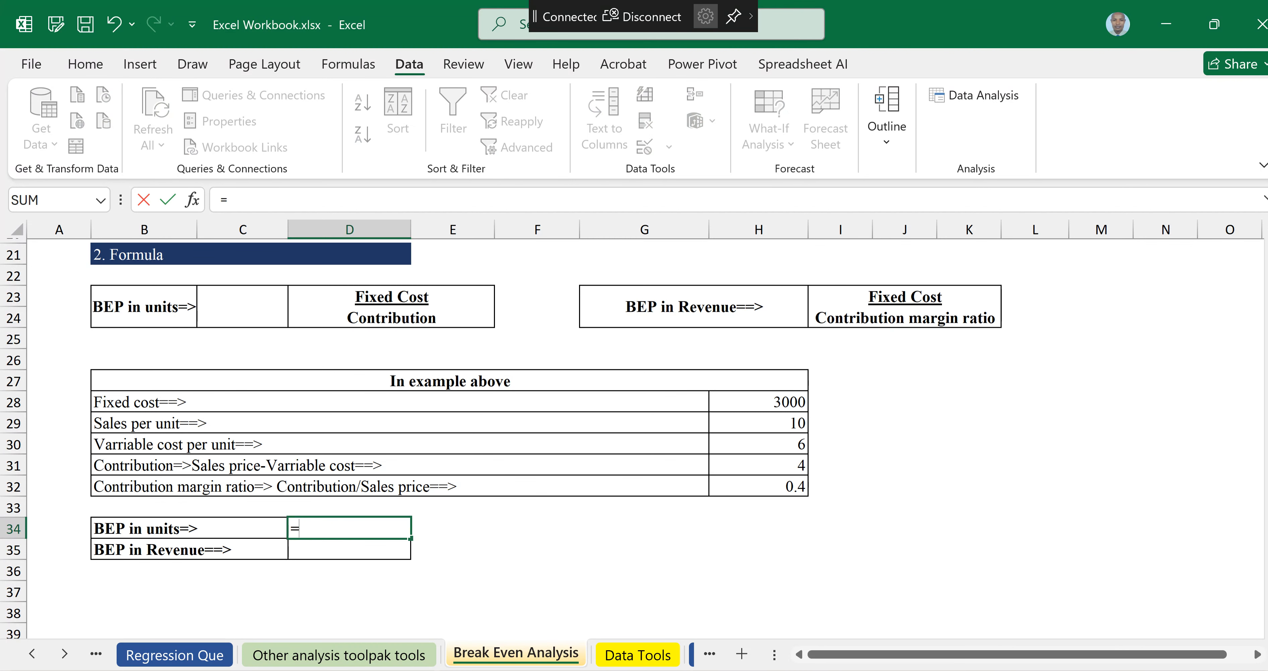
left_click(782, 399)
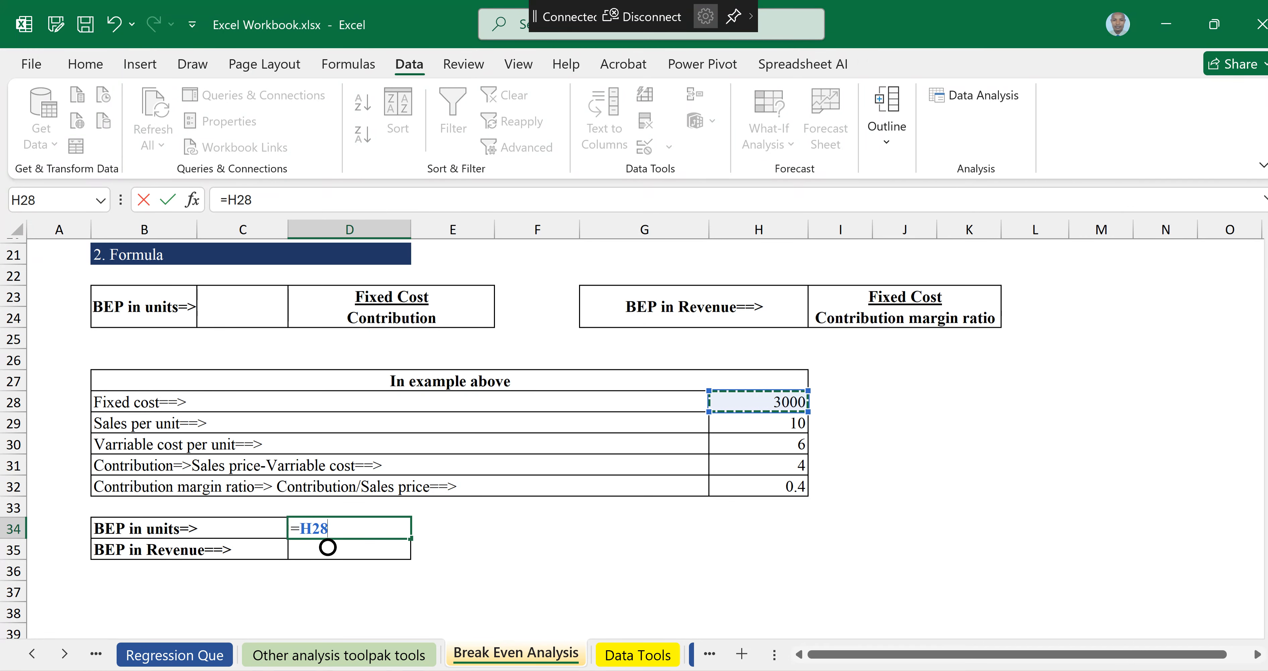
type("/")
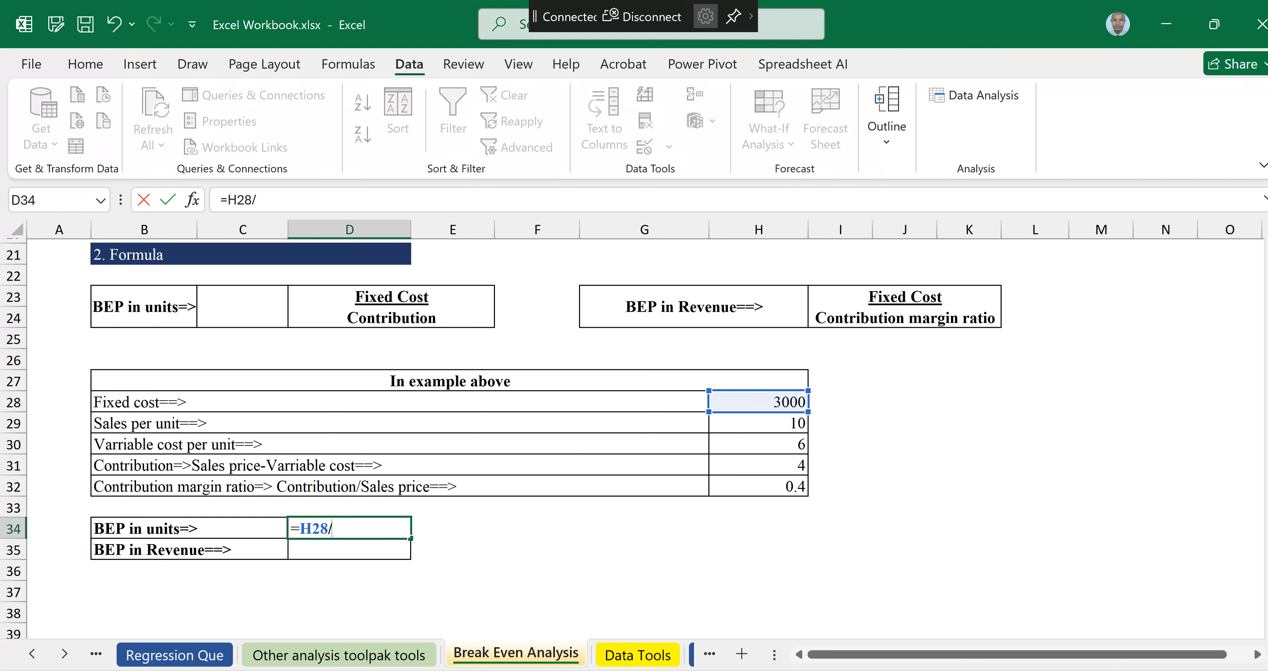
left_click(758, 465)
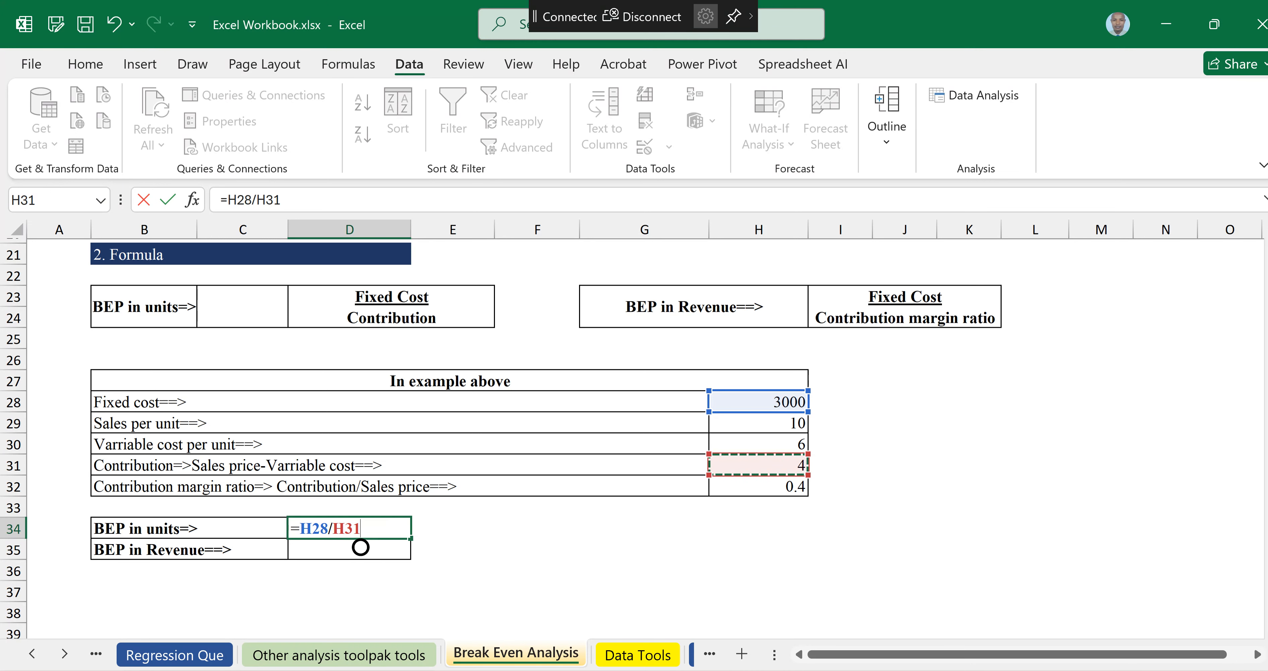
key("Return")
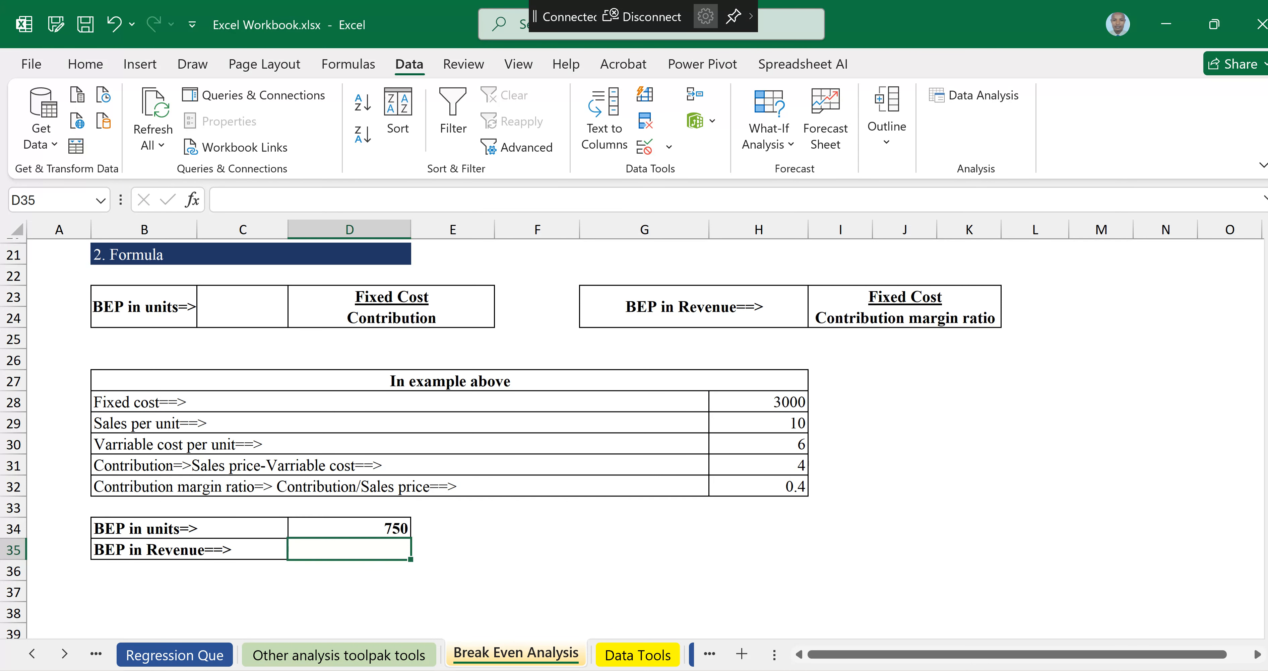
Step: Enter the BEP in revenue formula as fixed cost divided by contribution margin ratio (=H28/H32)
type("=")
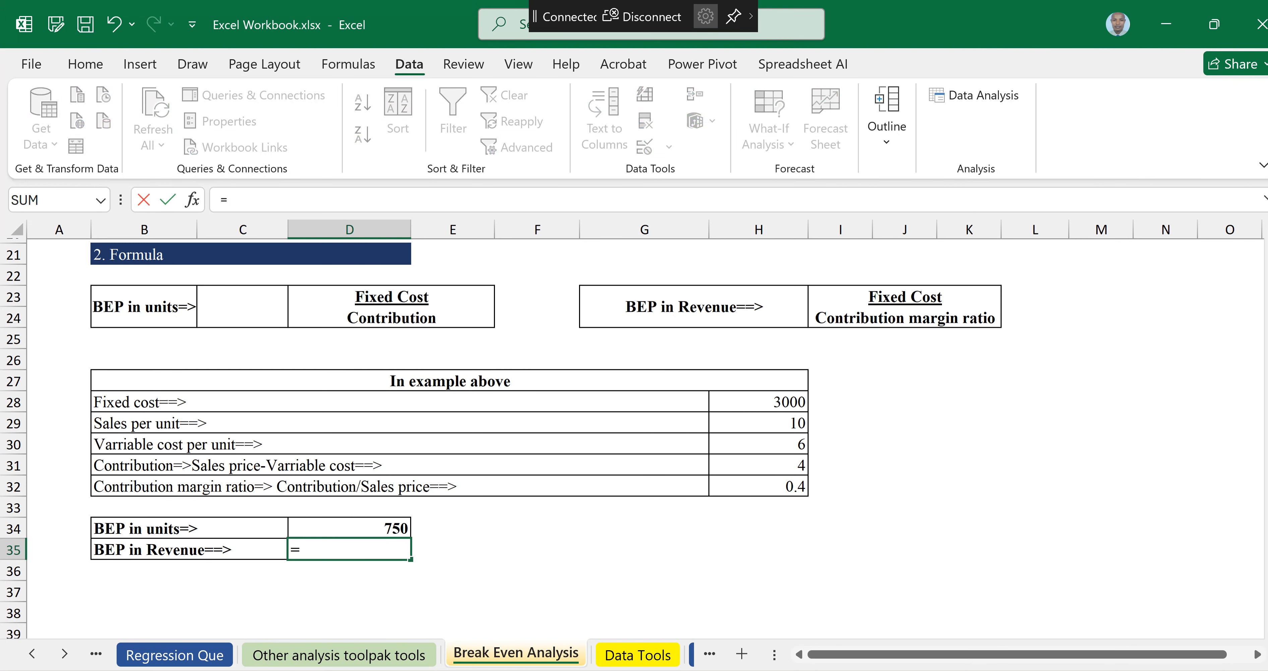
left_click(758, 401)
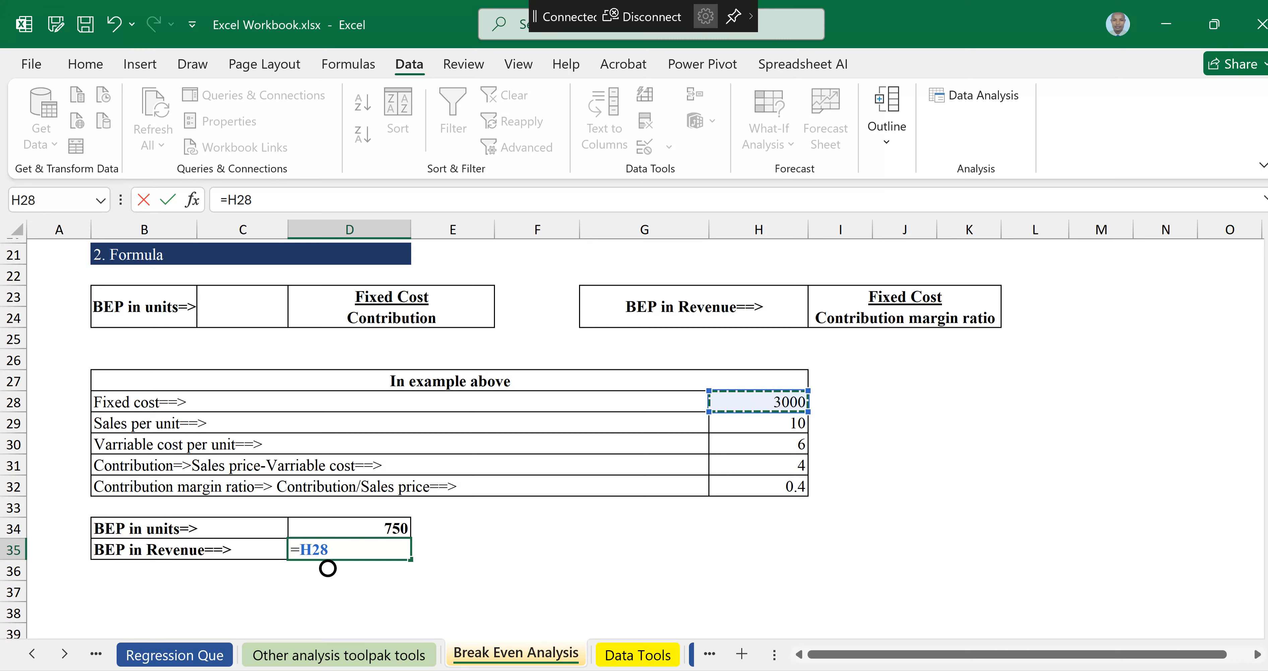
type("/")
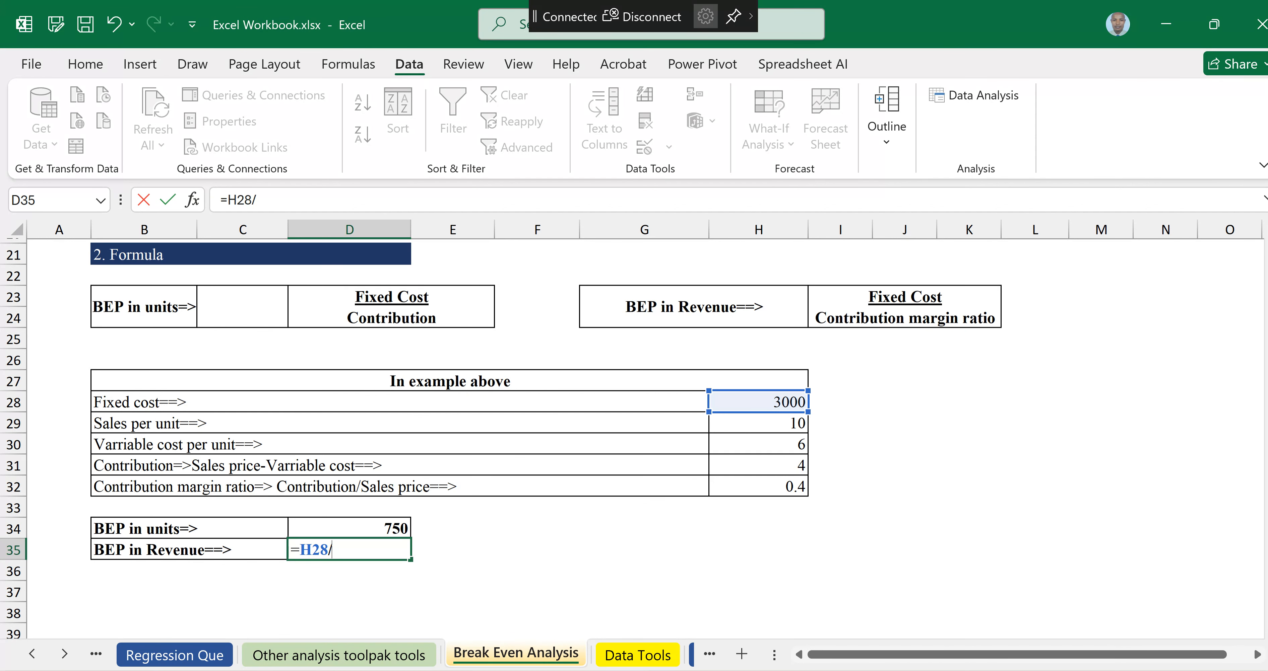
left_click(758, 486)
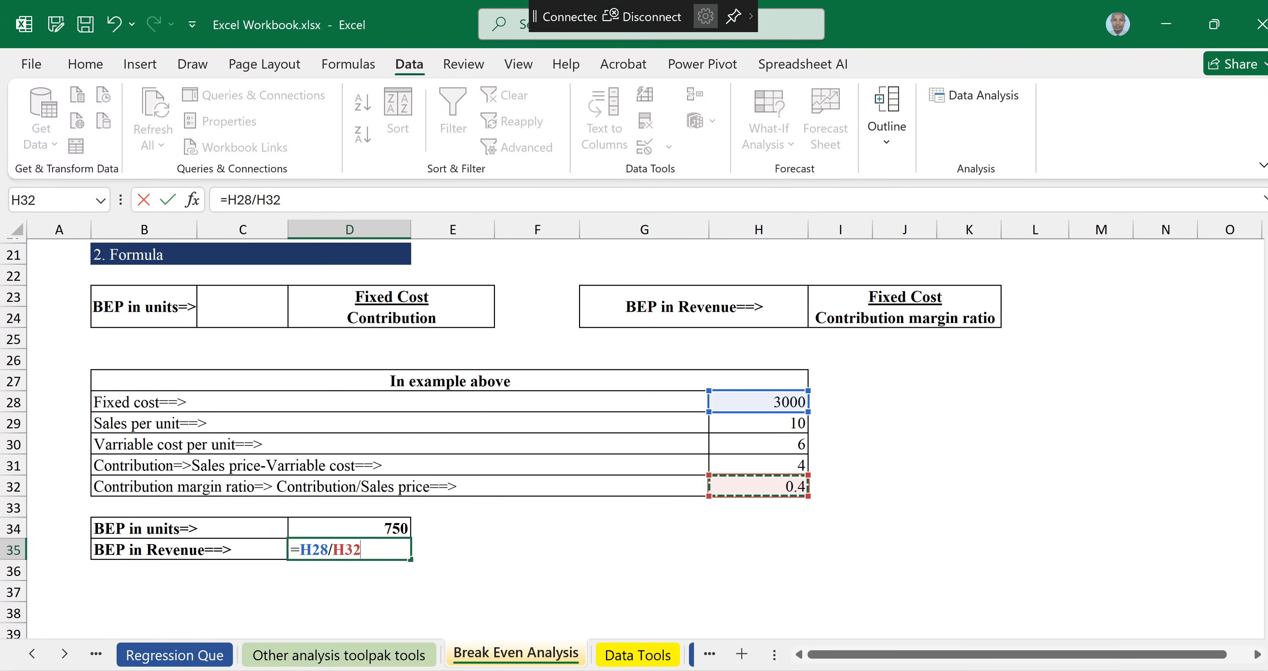
key("Return")
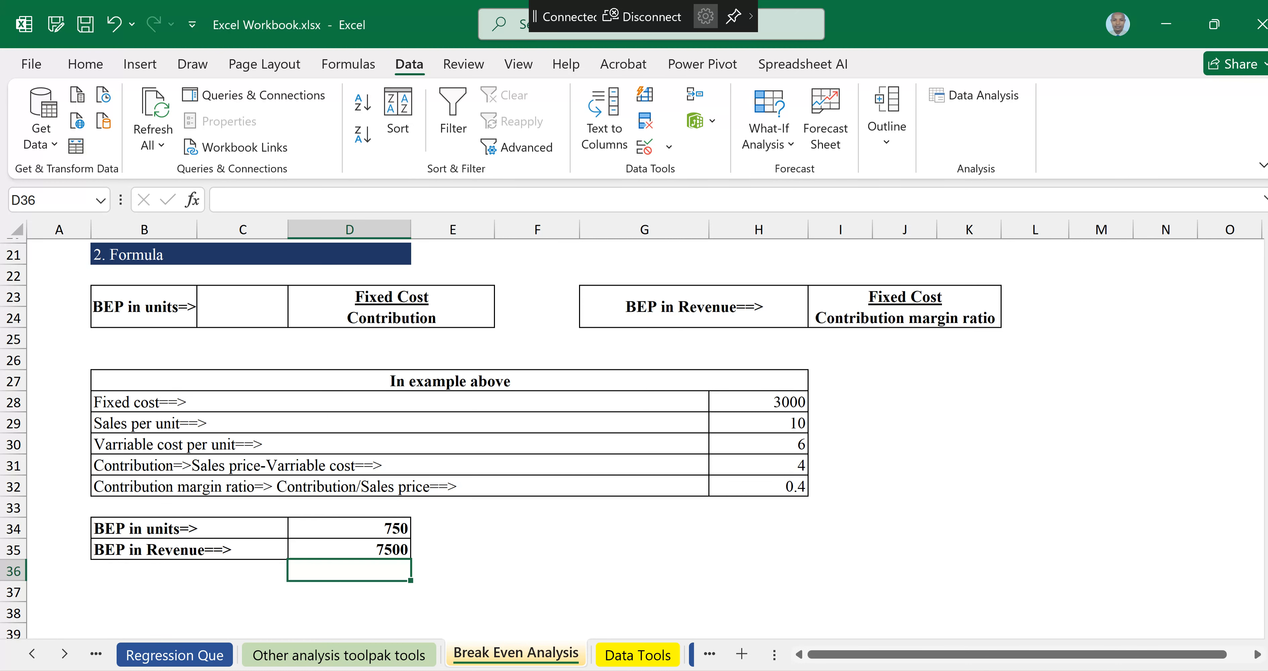
Step: Review the Scatter chart section's variables: units start, units increment, unit price, unit variable cost and total fixed costs
scroll(639, 438, "down", 6)
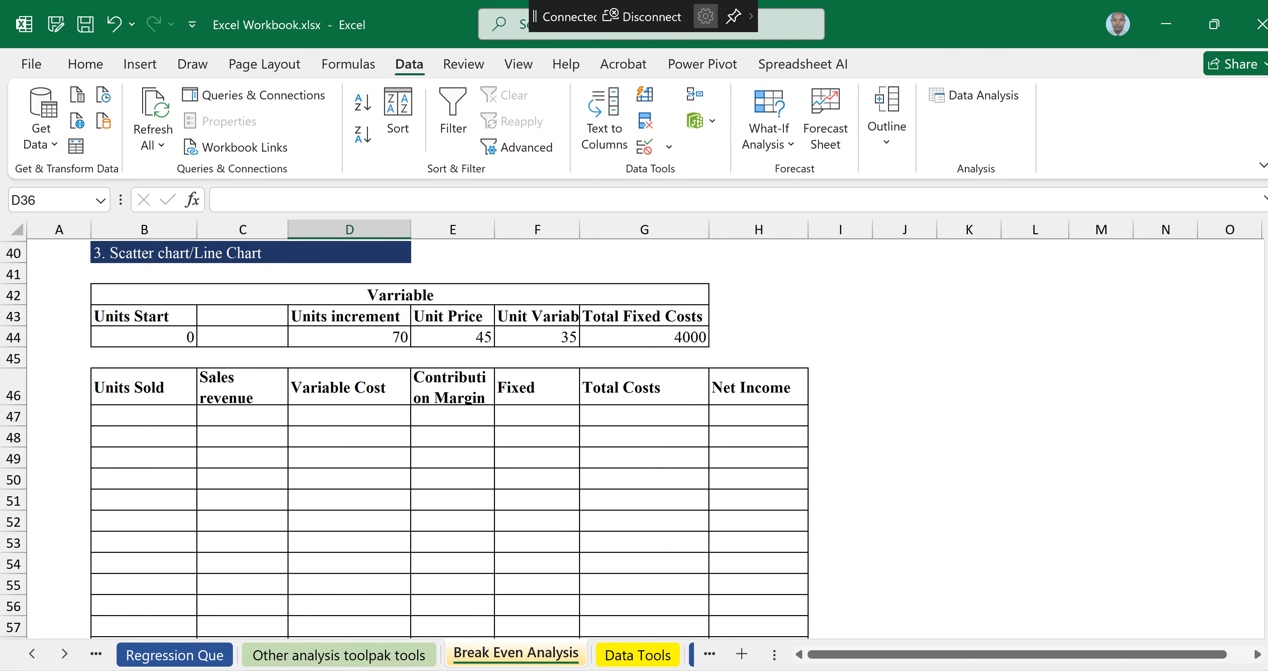
left_click(399, 296)
left_click(144, 316)
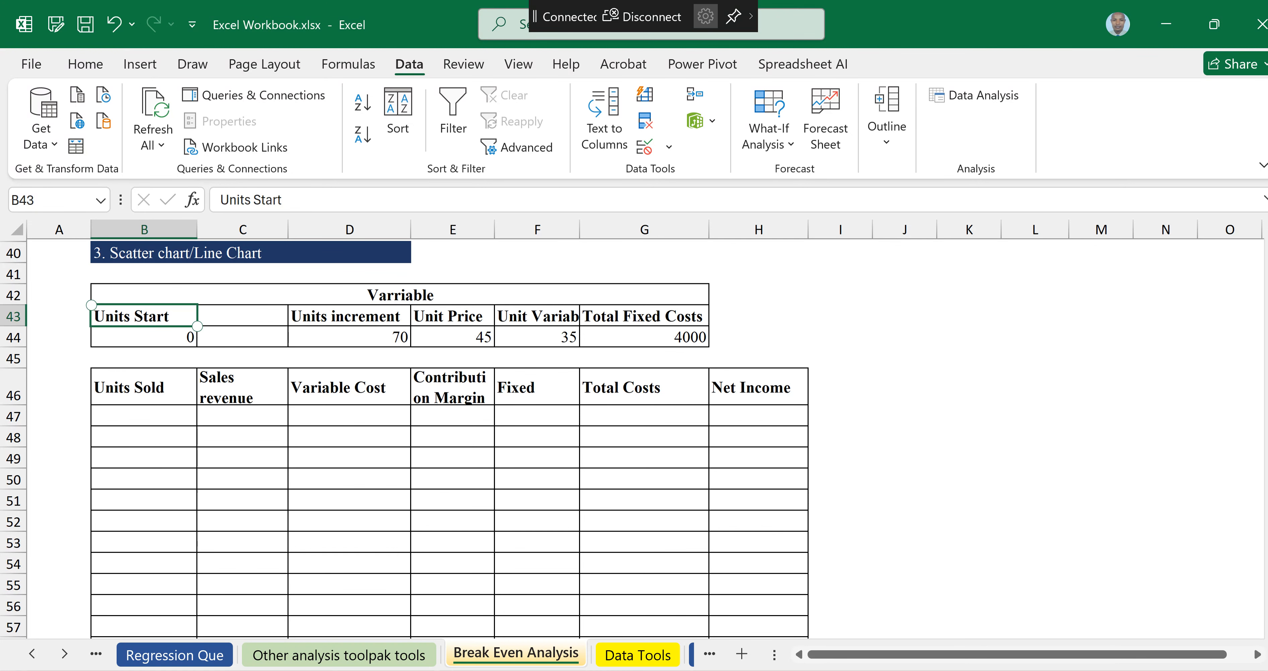
left_click(149, 339)
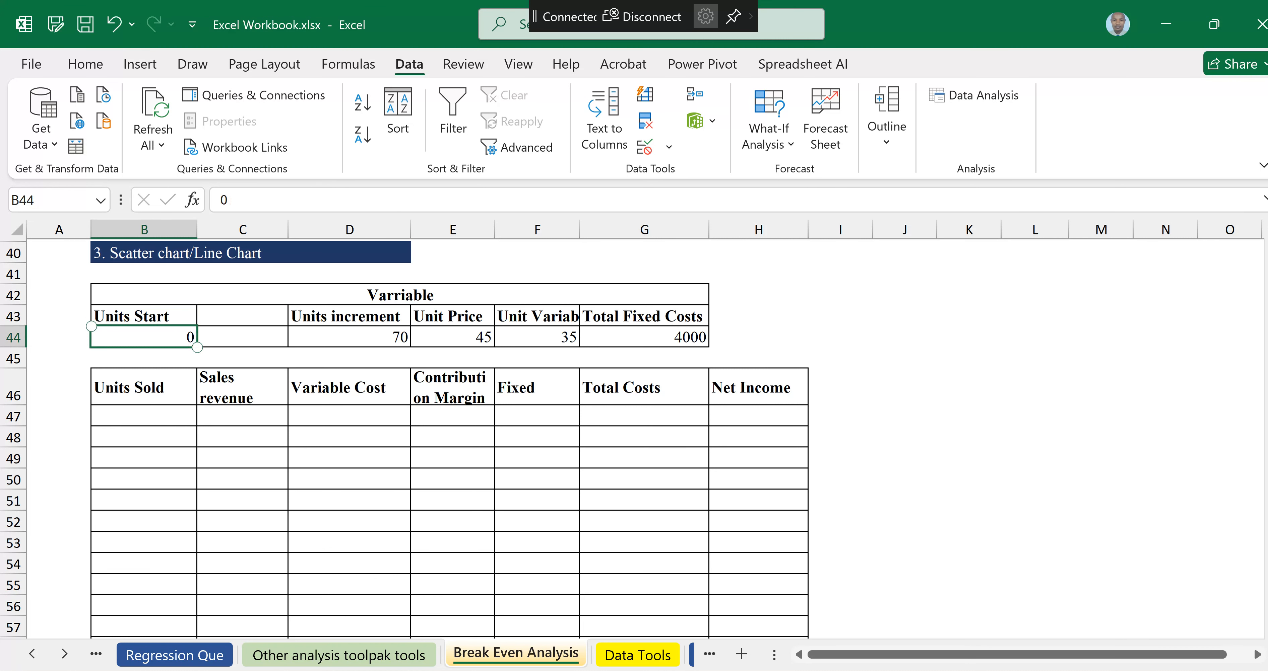
left_click(369, 339)
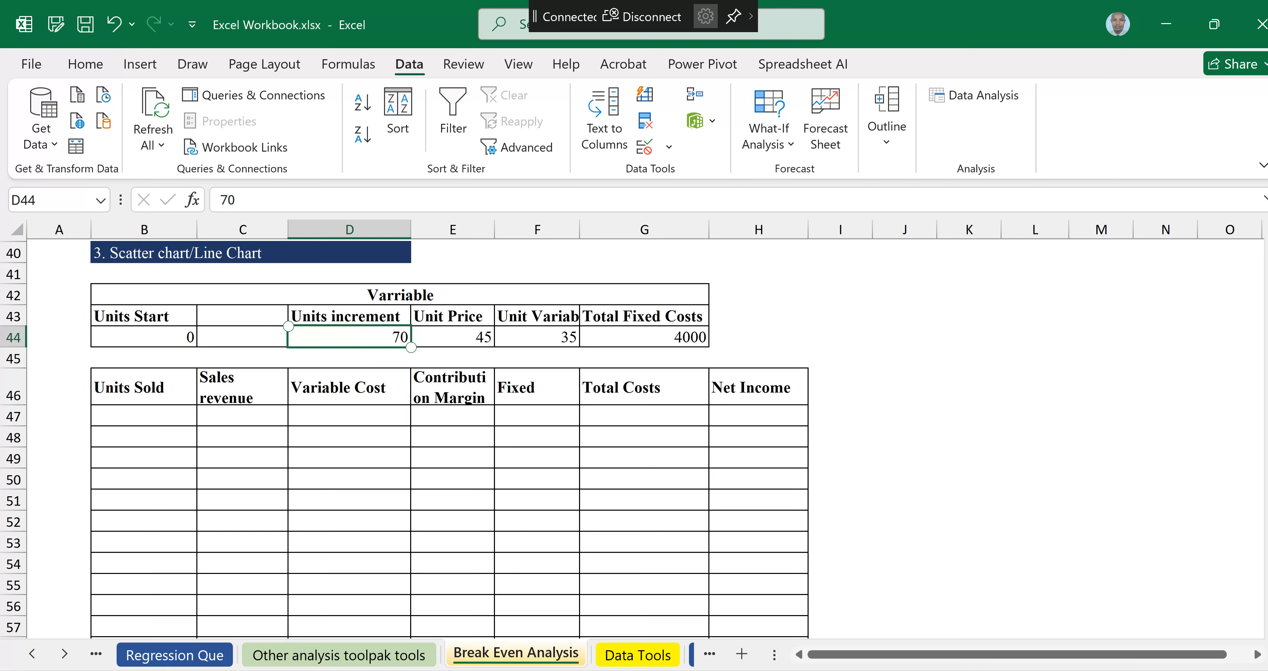
left_click(455, 338)
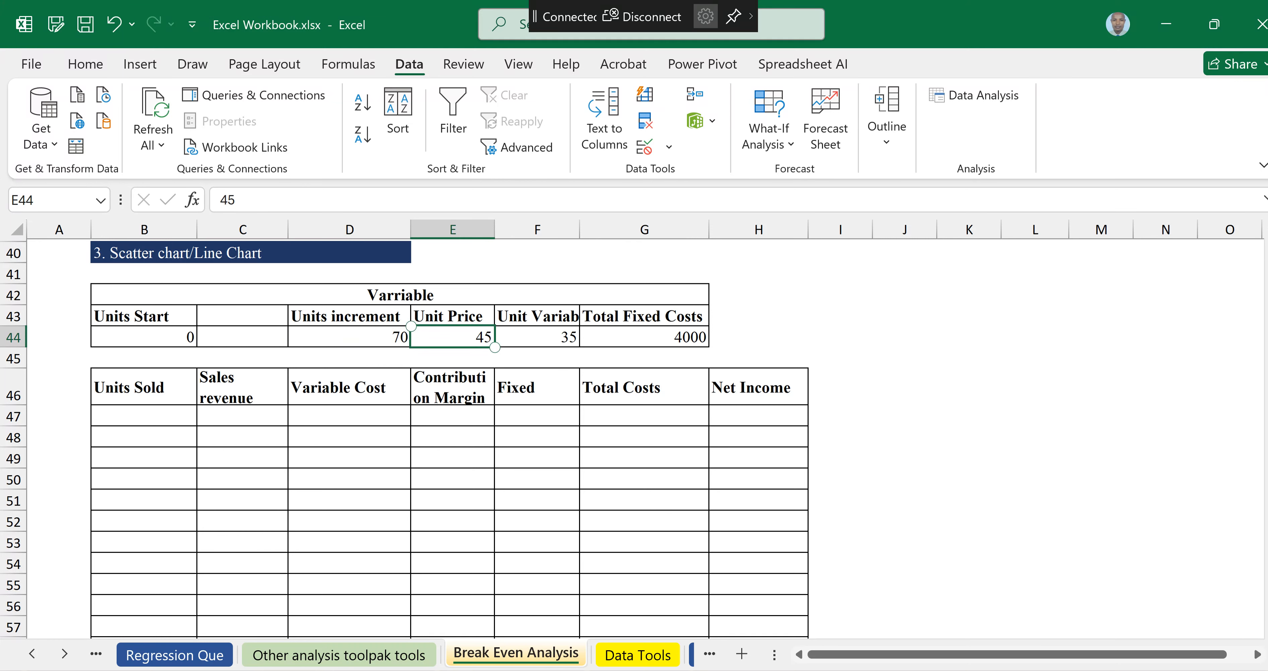
left_click(546, 338)
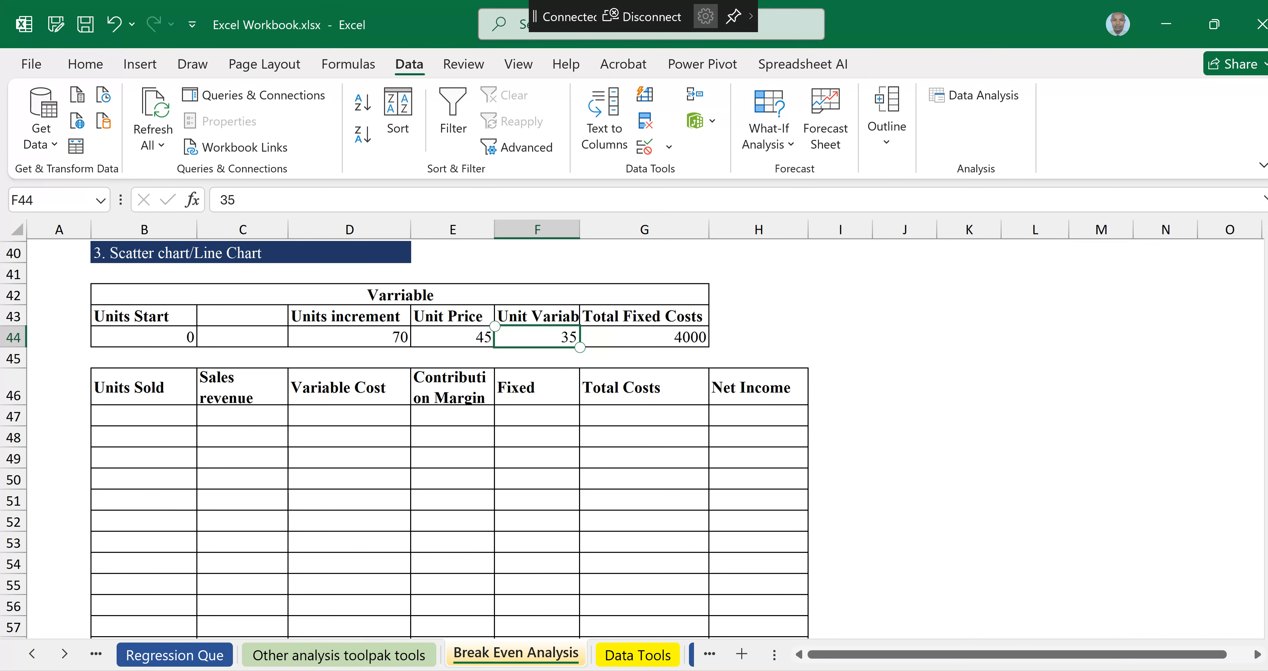
left_click(650, 338)
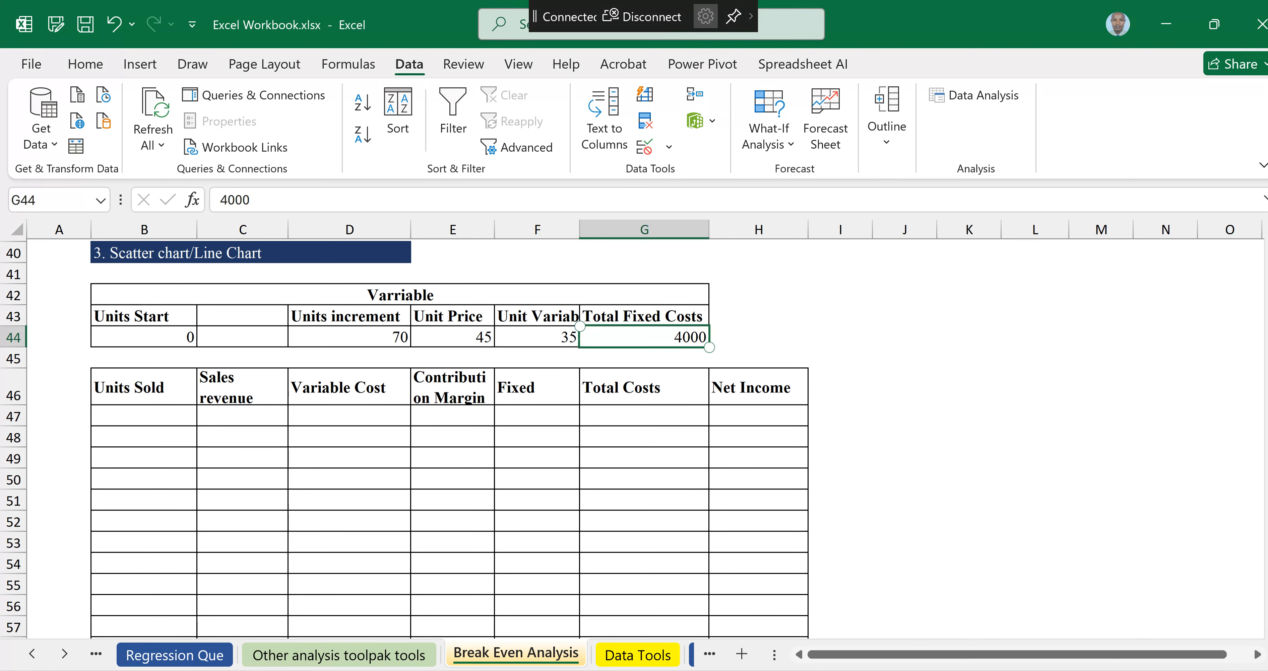
Step: Link the first Units Sold cell to Units Start (=B44)
left_click(144, 416)
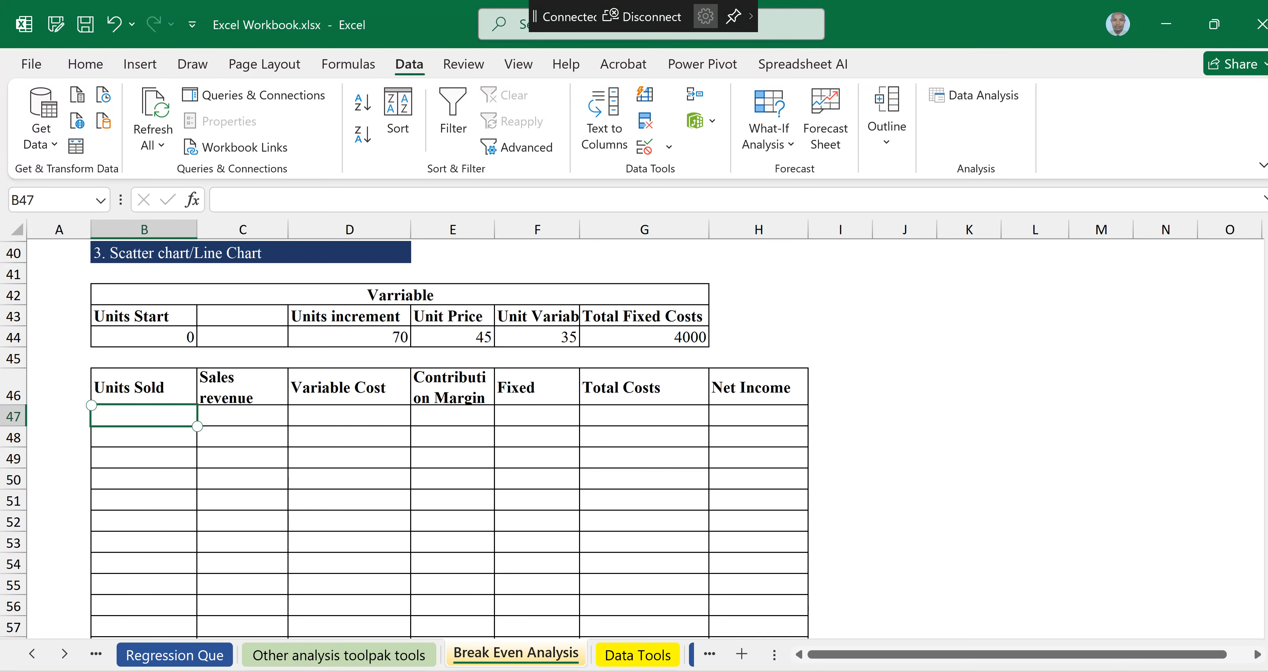
type("=")
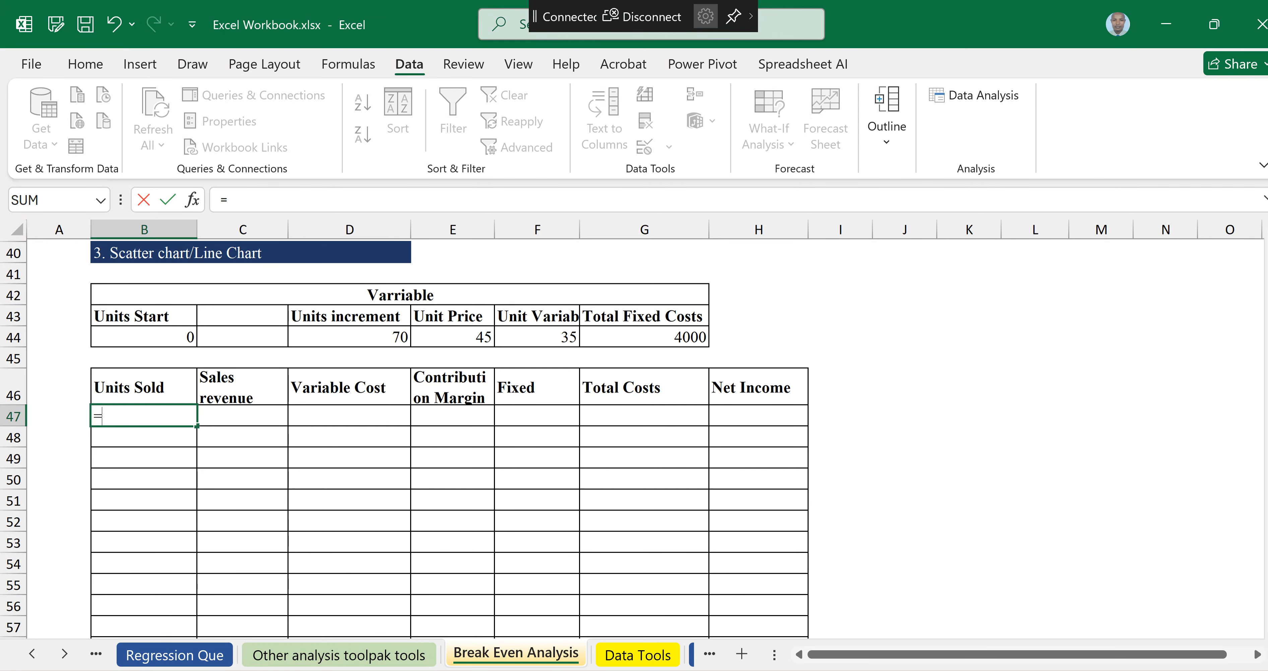
key("Up")
key("Up")
key("Up")
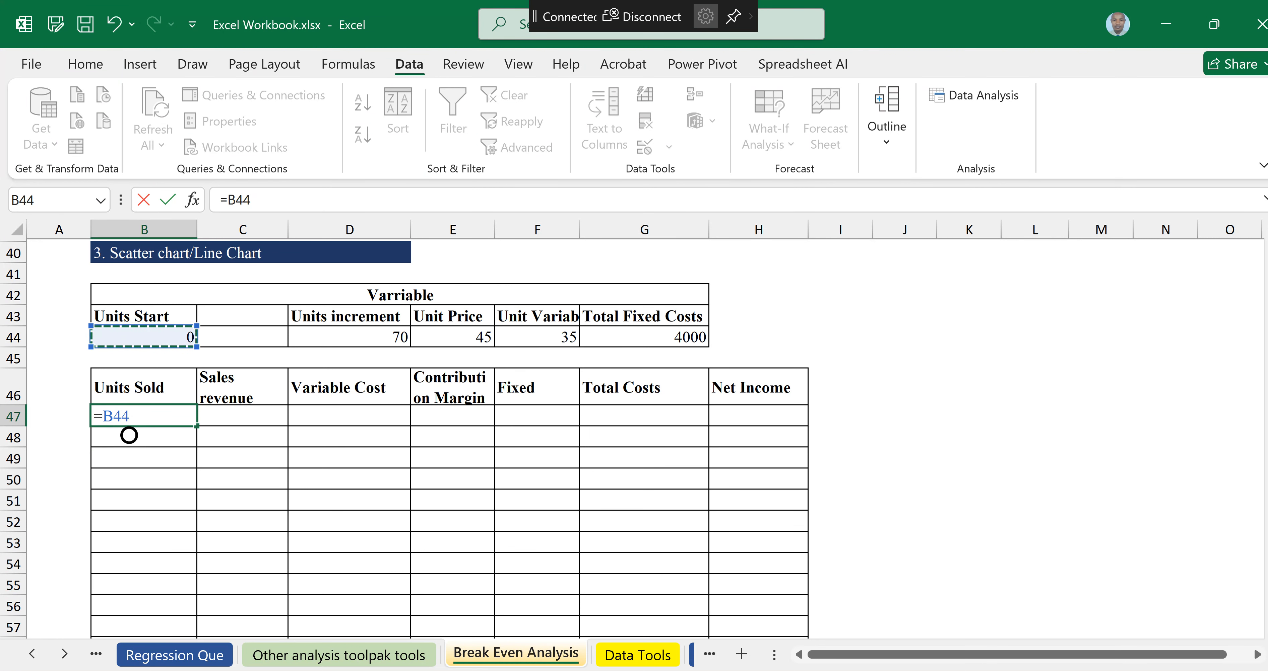
key("Escape")
key("Return")
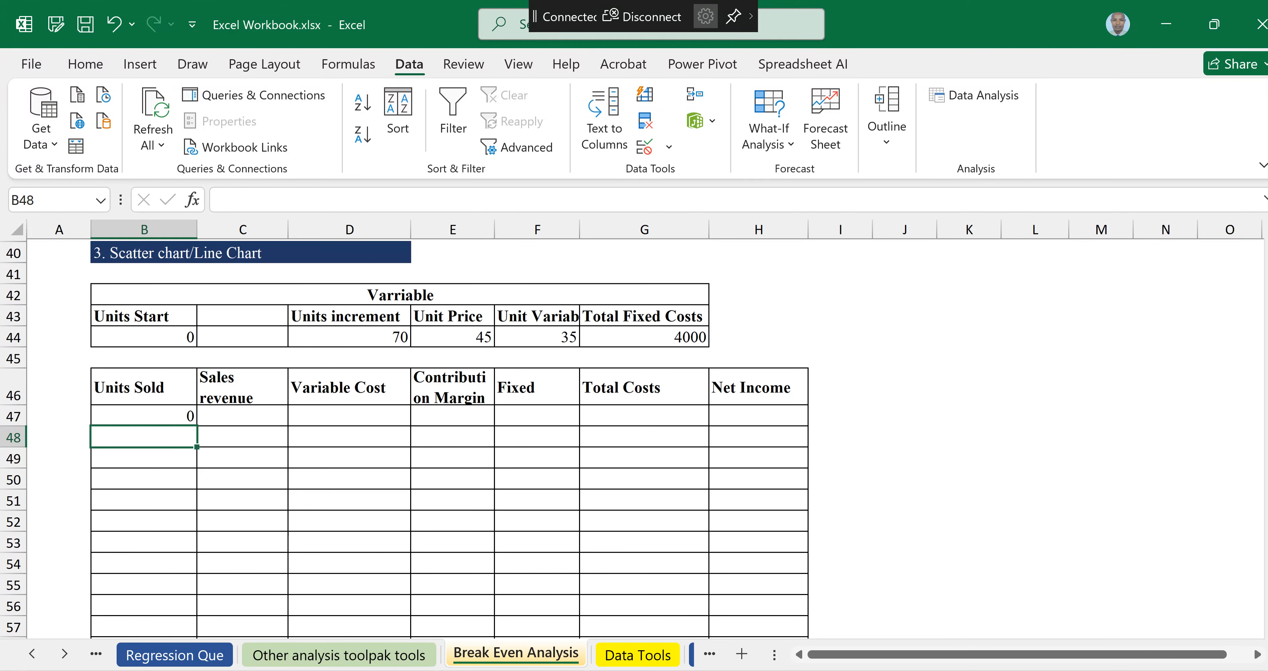
Step: Enter =B47+$D$44 in the next Units Sold cell and fill it down through row 58
type("=")
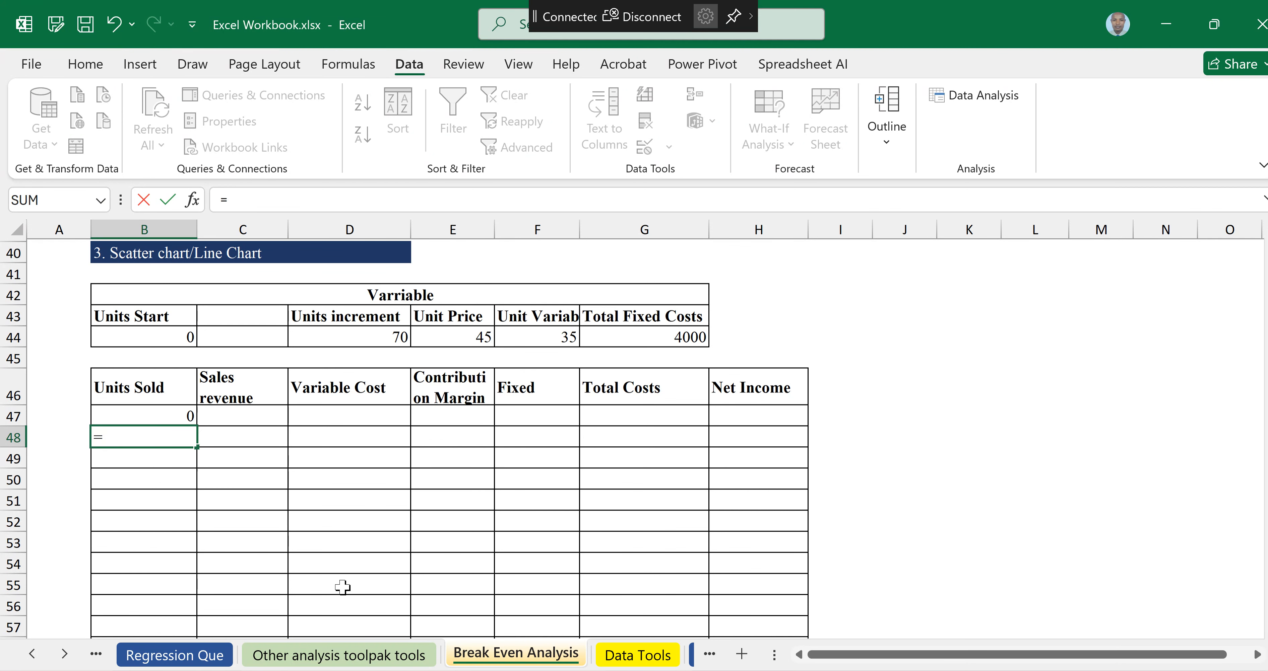
left_click(168, 415)
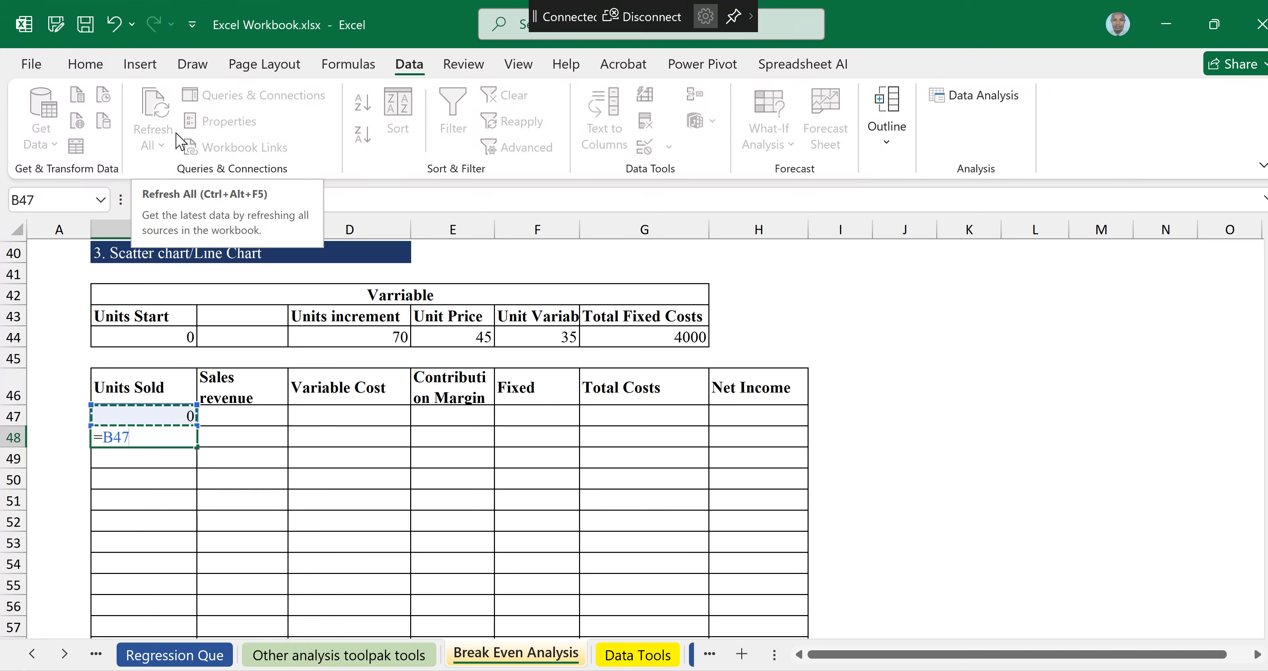
type("+")
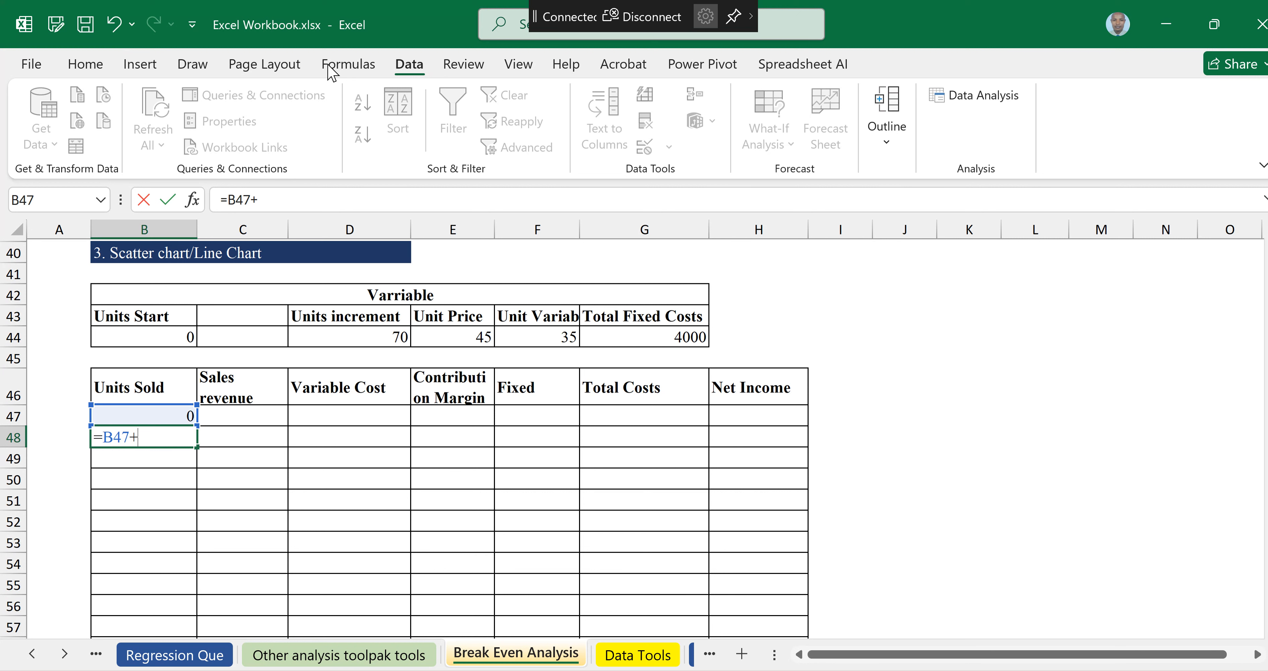
left_click(363, 335)
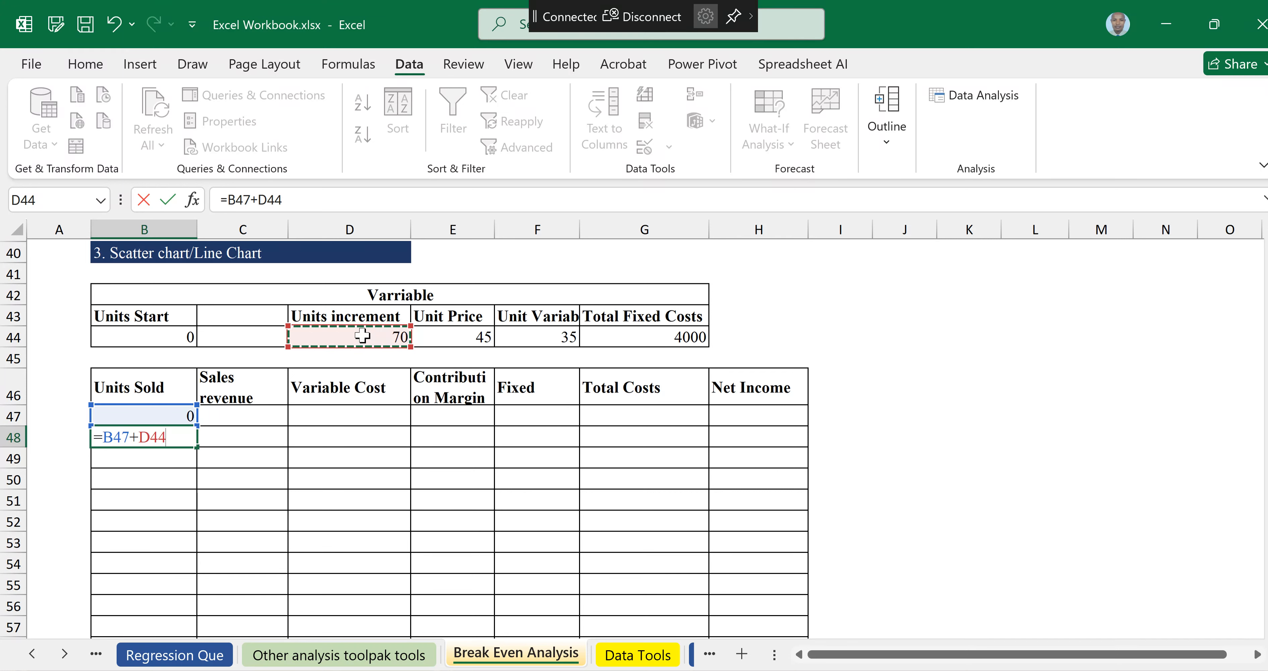
key("F4")
key("Return")
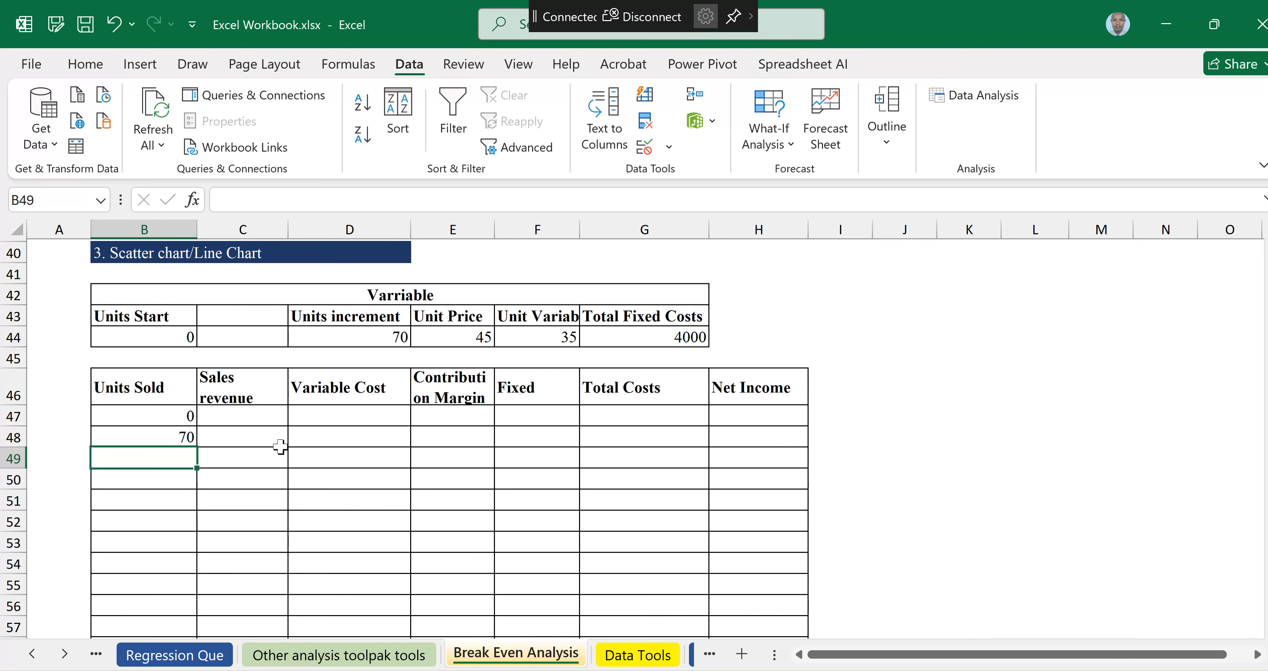
left_click(178, 437)
mouse_move(197, 446)
left_mouse_down()
mouse_move(204, 664)
mouse_move(195, 558)
mouse_move(197, 570)
left_mouse_up()
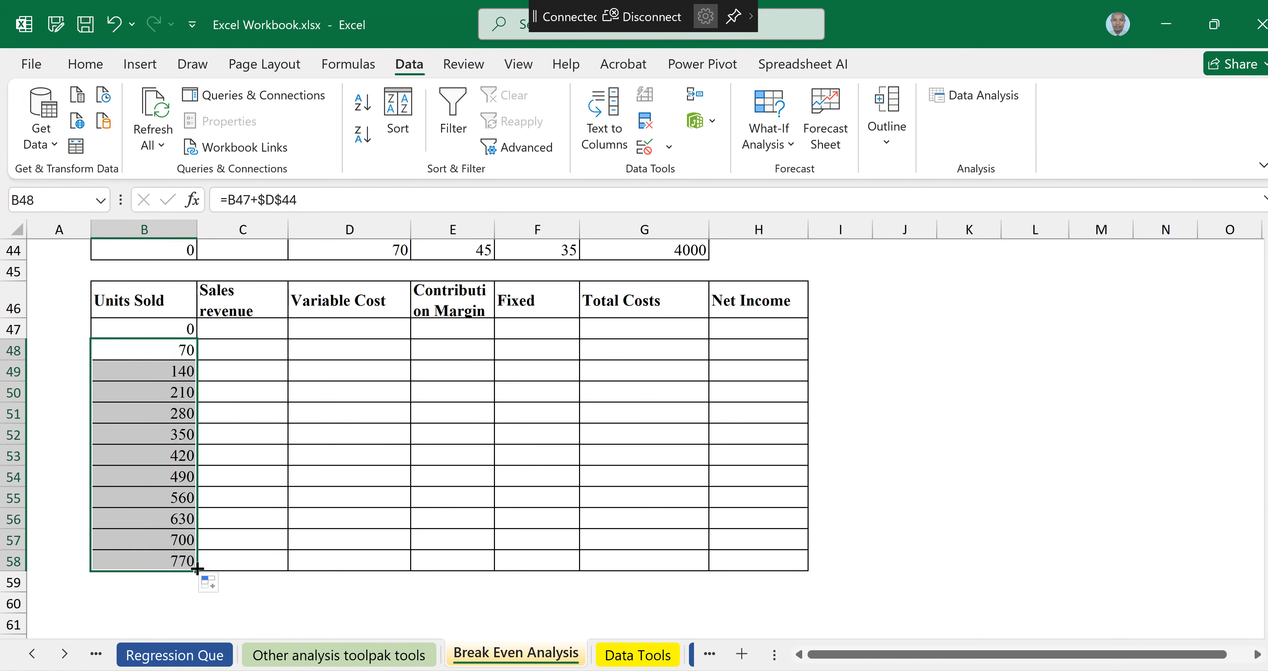
Step: Enter the first Sales revenue formula as units sold times the absolute unit price (=B47*$E$44)
scroll(418, 438, "up", 1)
left_click(242, 374)
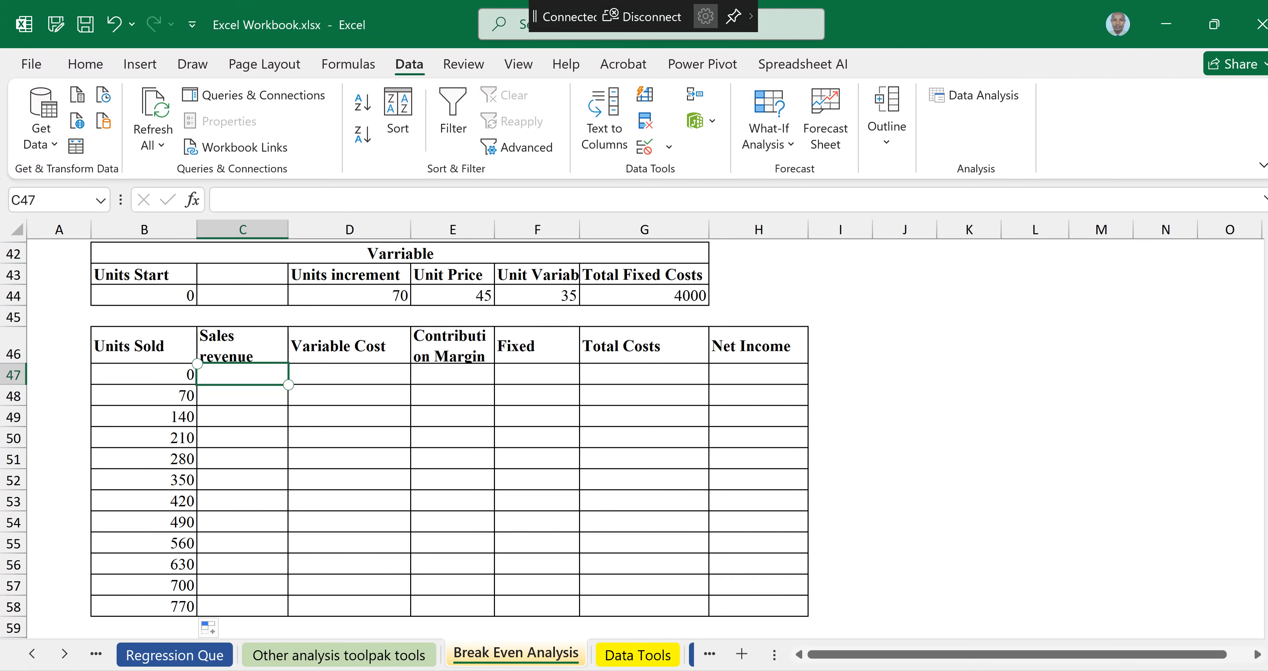
type("=")
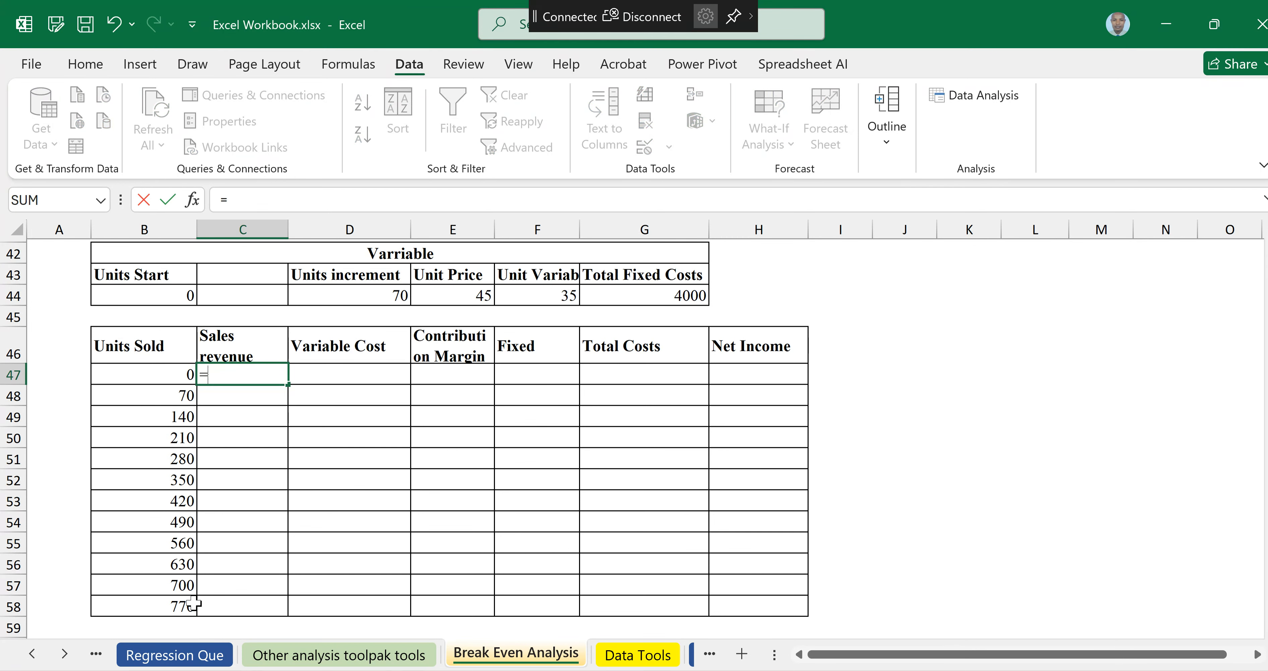
left_click(157, 377)
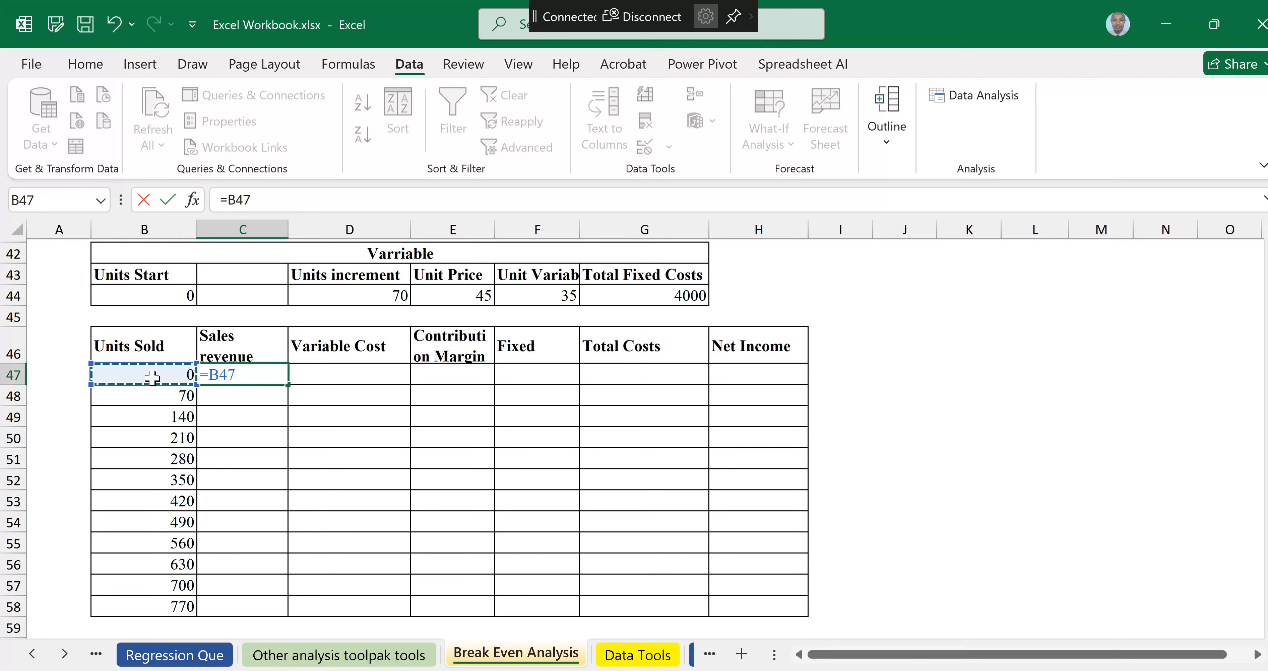
type("*")
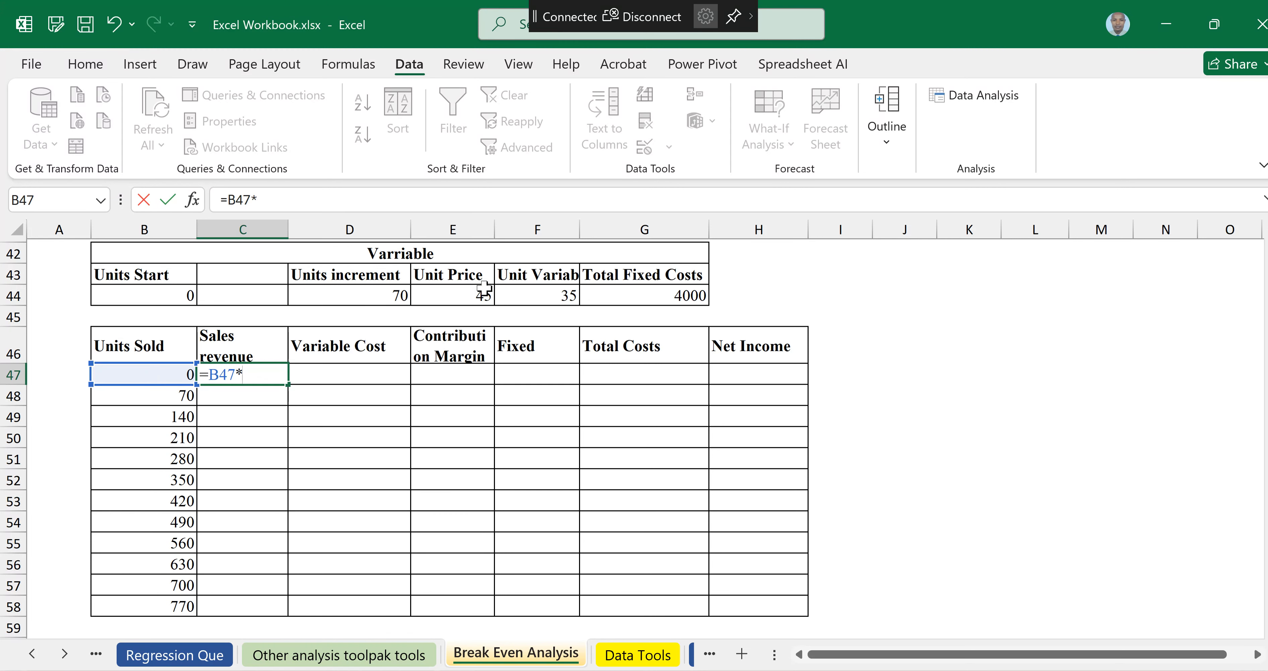
left_click(478, 296)
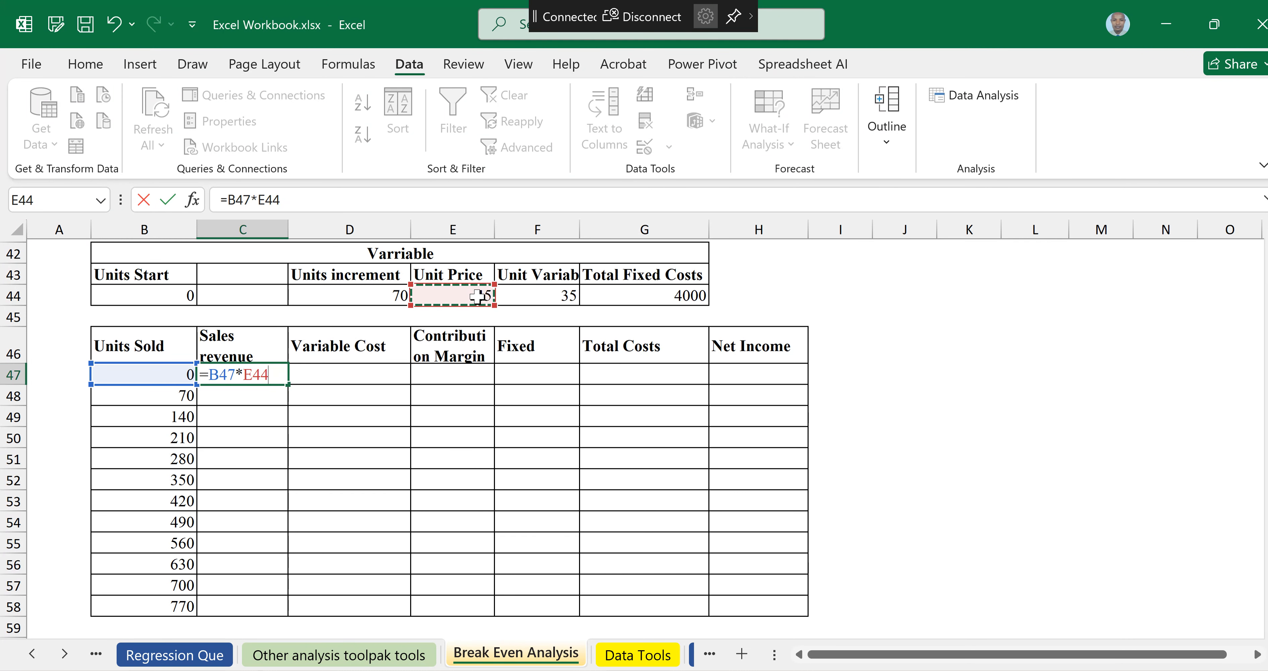
key("F4")
key("Return")
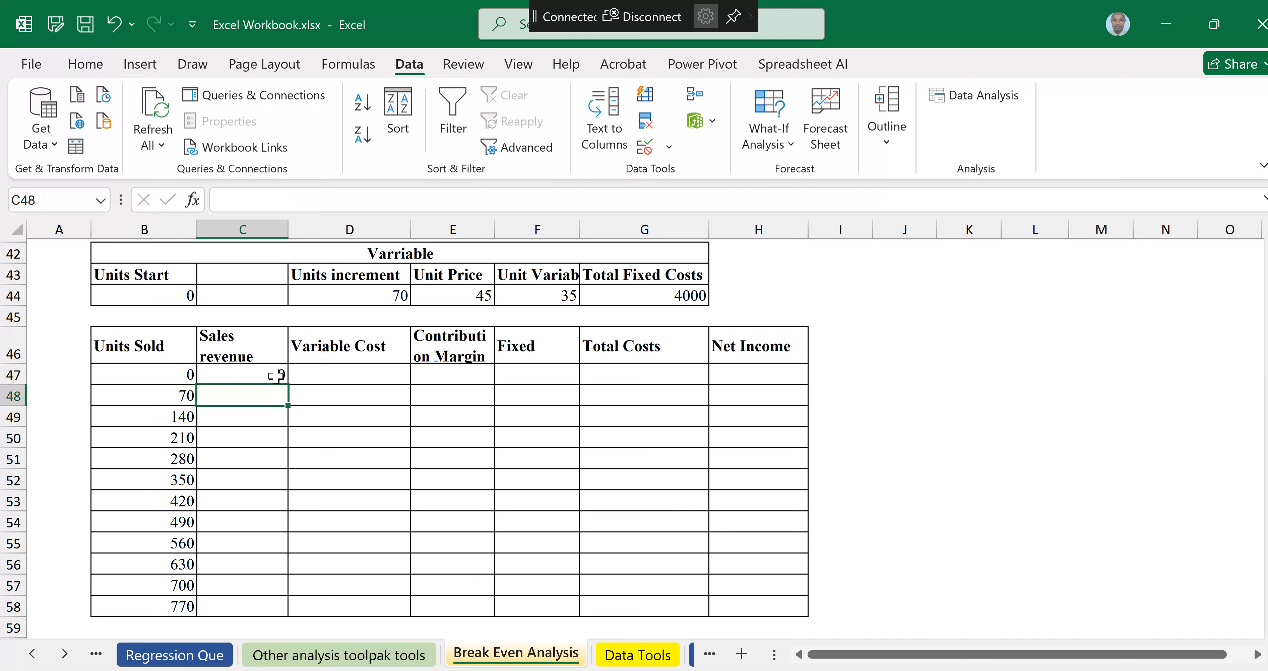
Step: Fill the Sales revenue formula down through row 58
left_click(278, 378)
left_click_drag(285, 386, 296, 615)
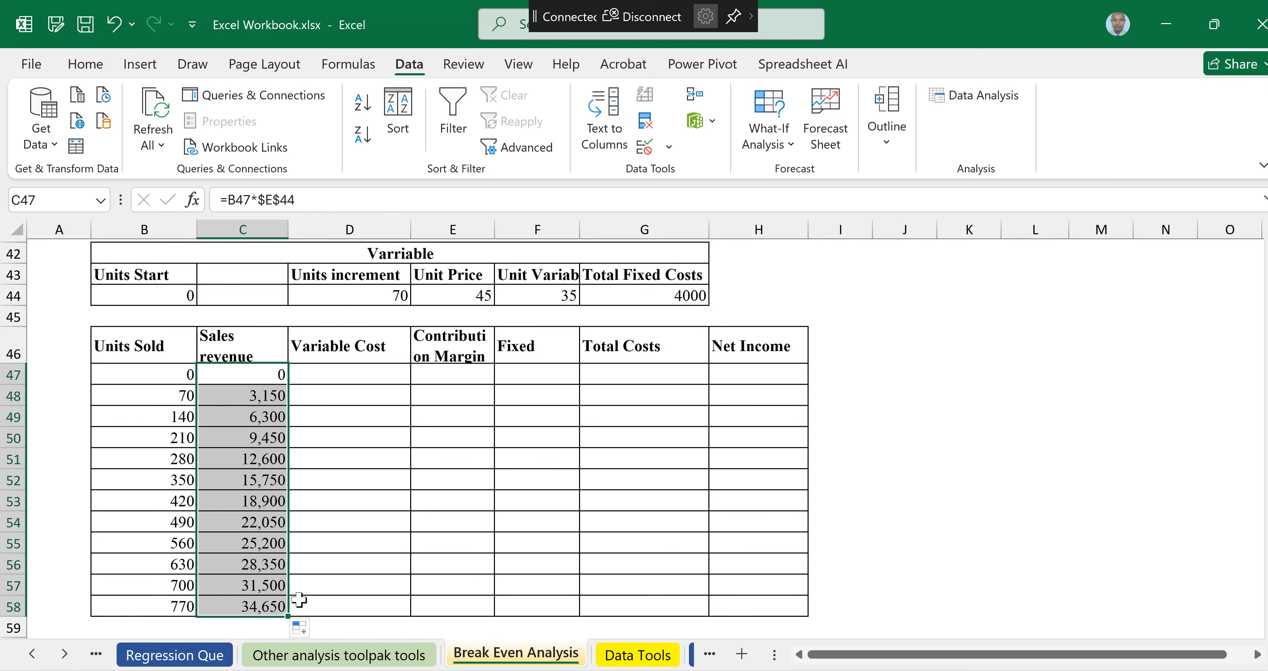
Step: Enter =B47*$F$44 in the first Variable Cost cell and fill it down through row 58
left_click(342, 378)
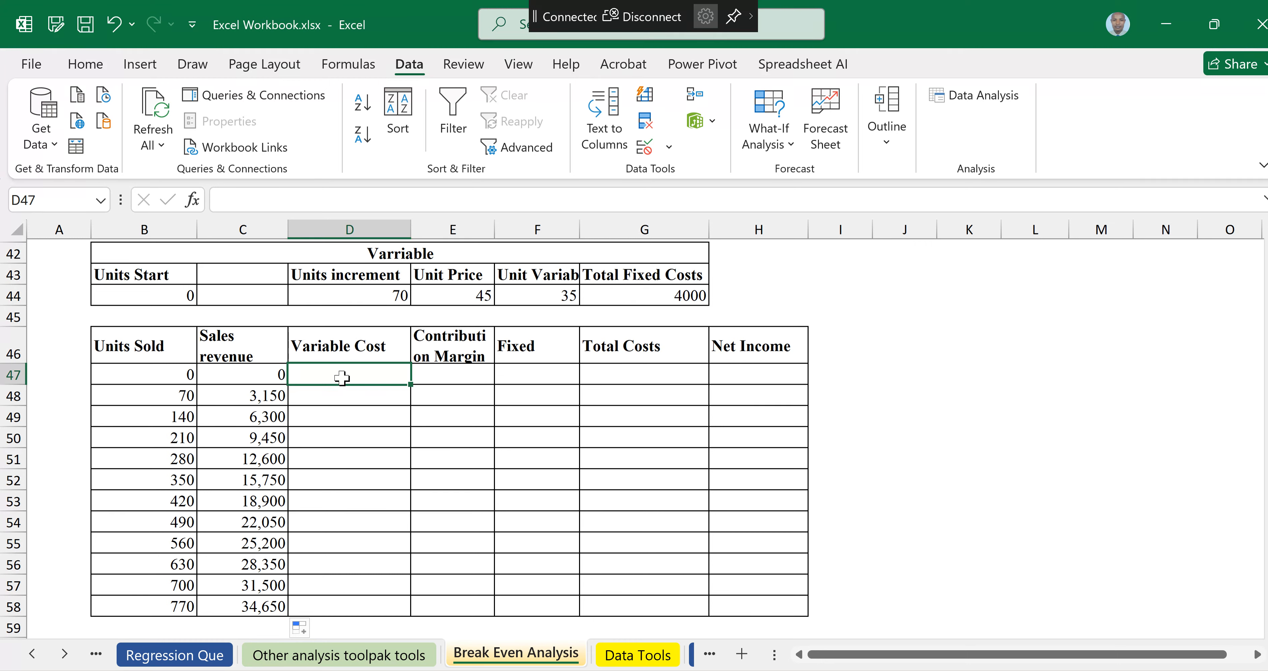
type("=")
left_click(165, 378)
type("*")
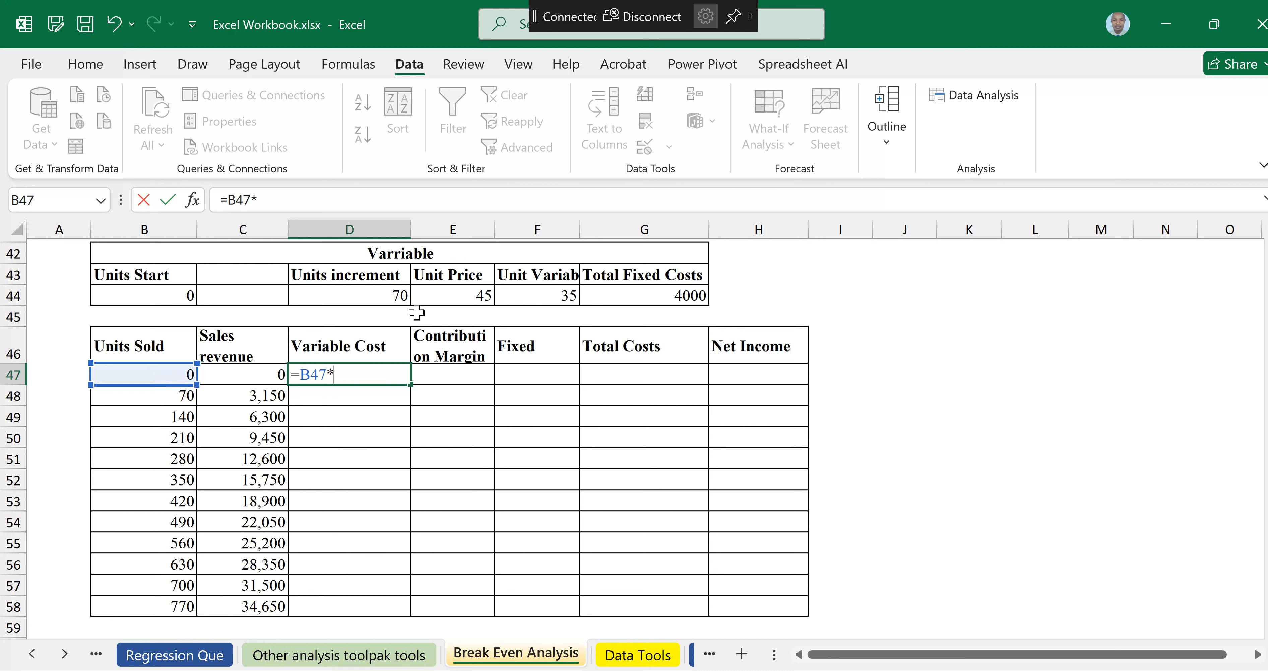
left_click(537, 292)
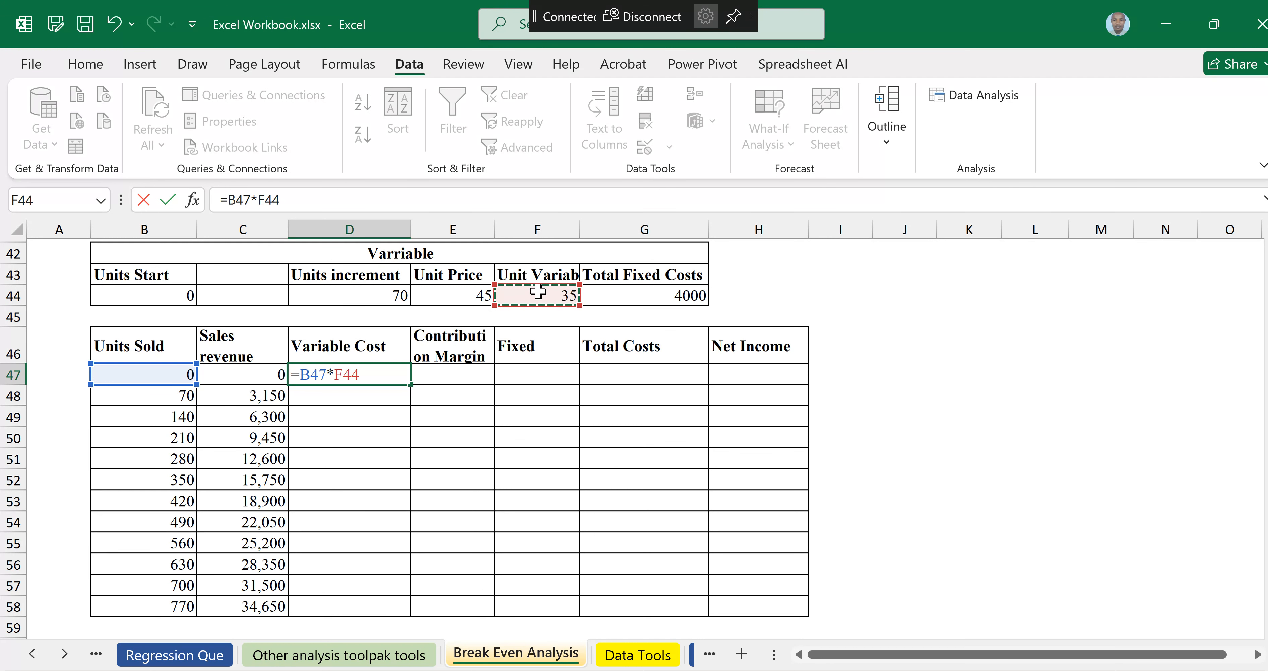
key("F4")
key("Return")
left_click(404, 377)
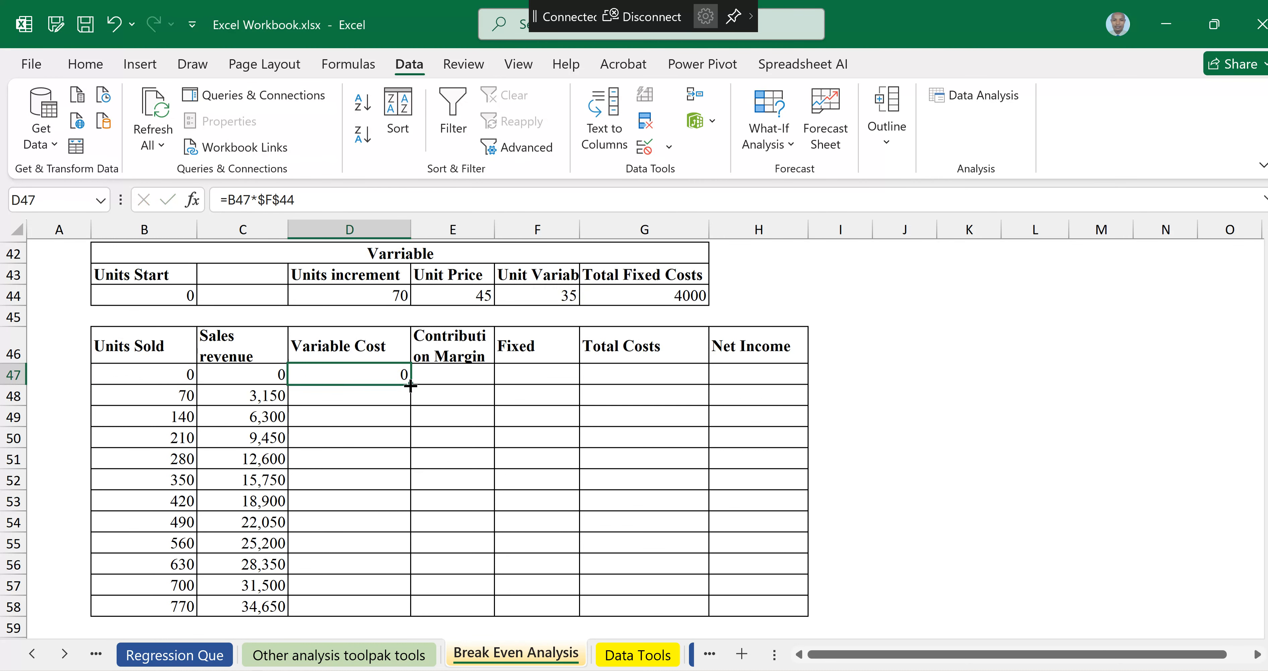
double_click(410, 386)
left_click_drag(411, 386, 398, 570)
scroll(612, 445, "up", 2)
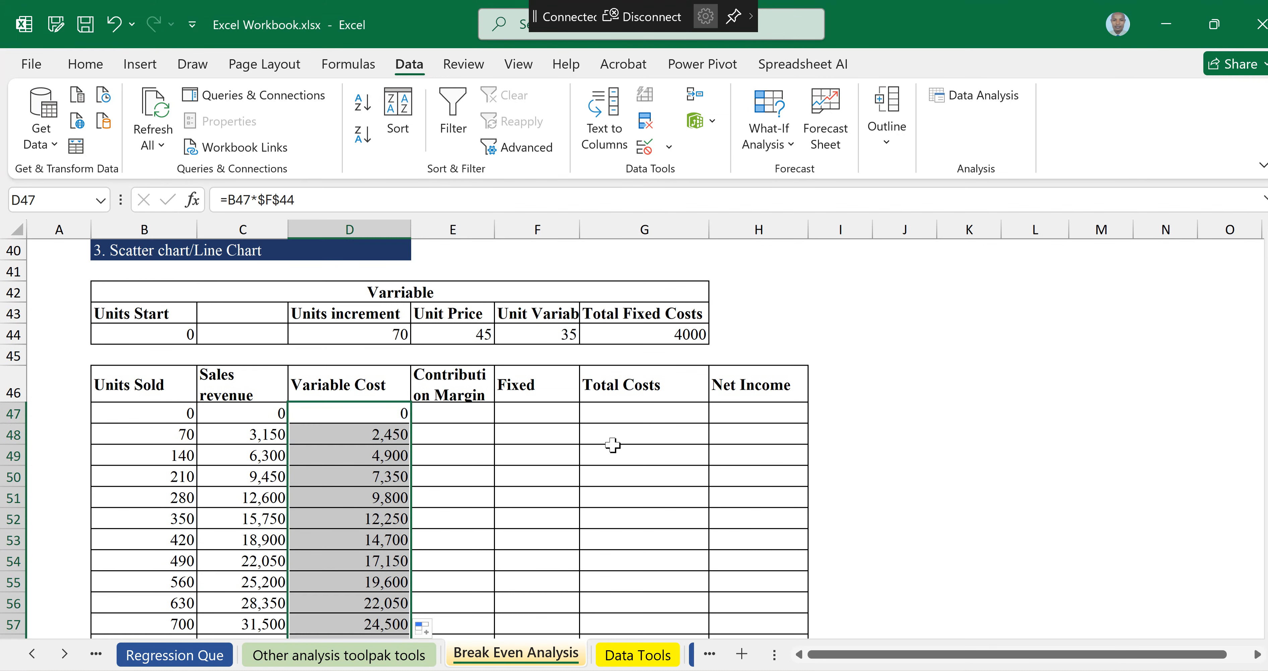
Step: Enter =C47-D47 in the first Contribution Margin cell and fill it down through row 58
left_click(453, 416)
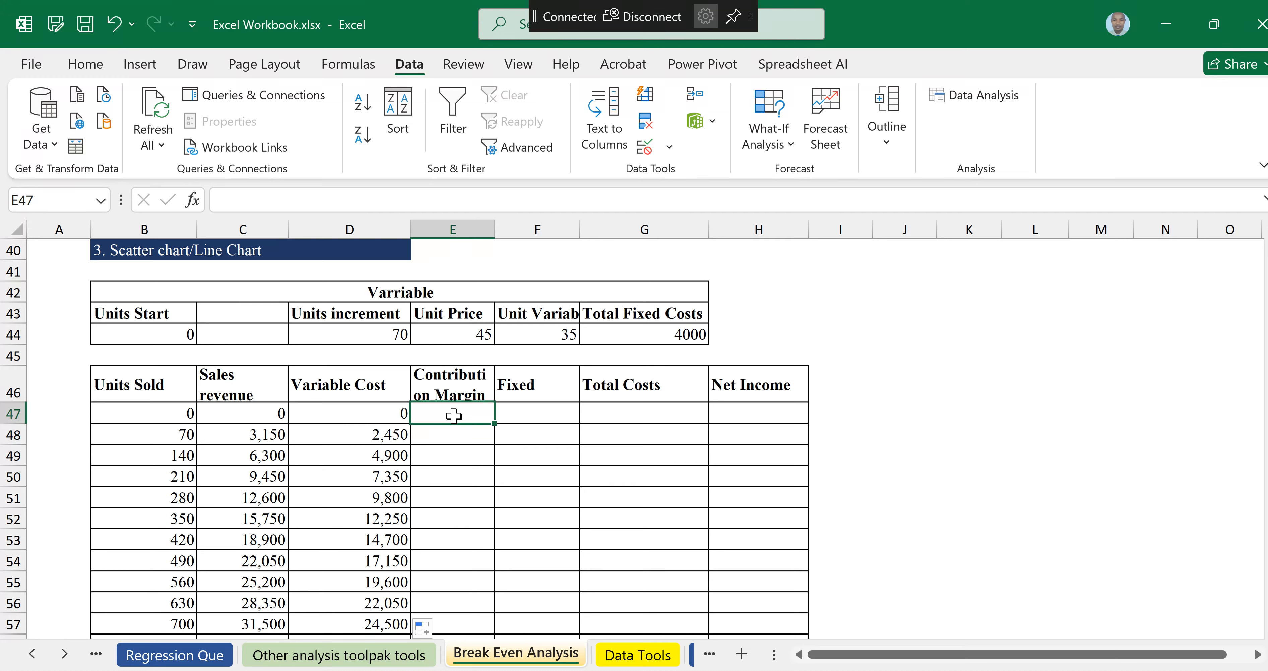
type("=")
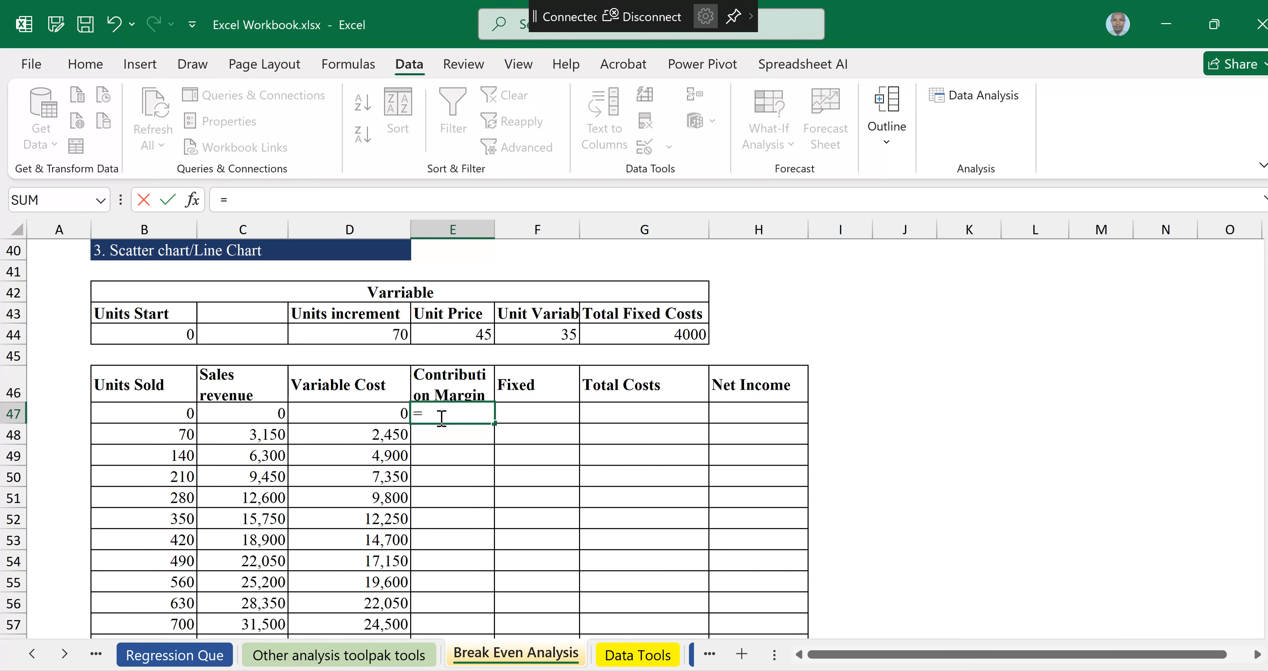
left_click(261, 411)
type("-")
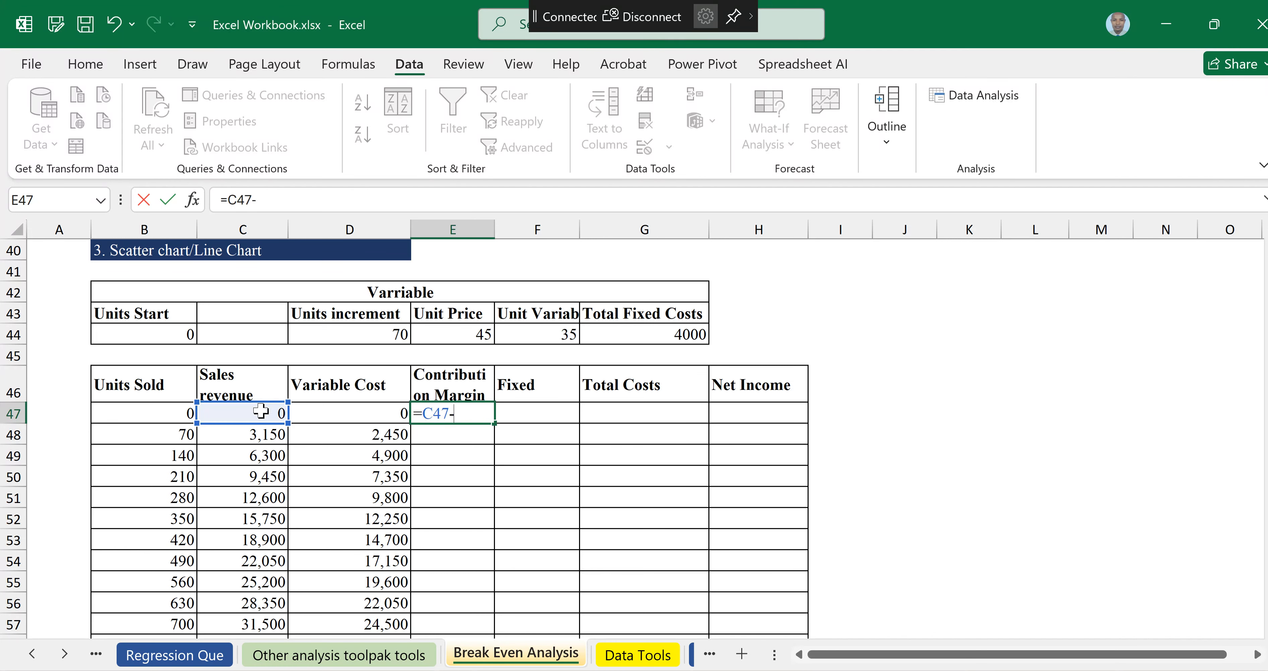
left_click(340, 412)
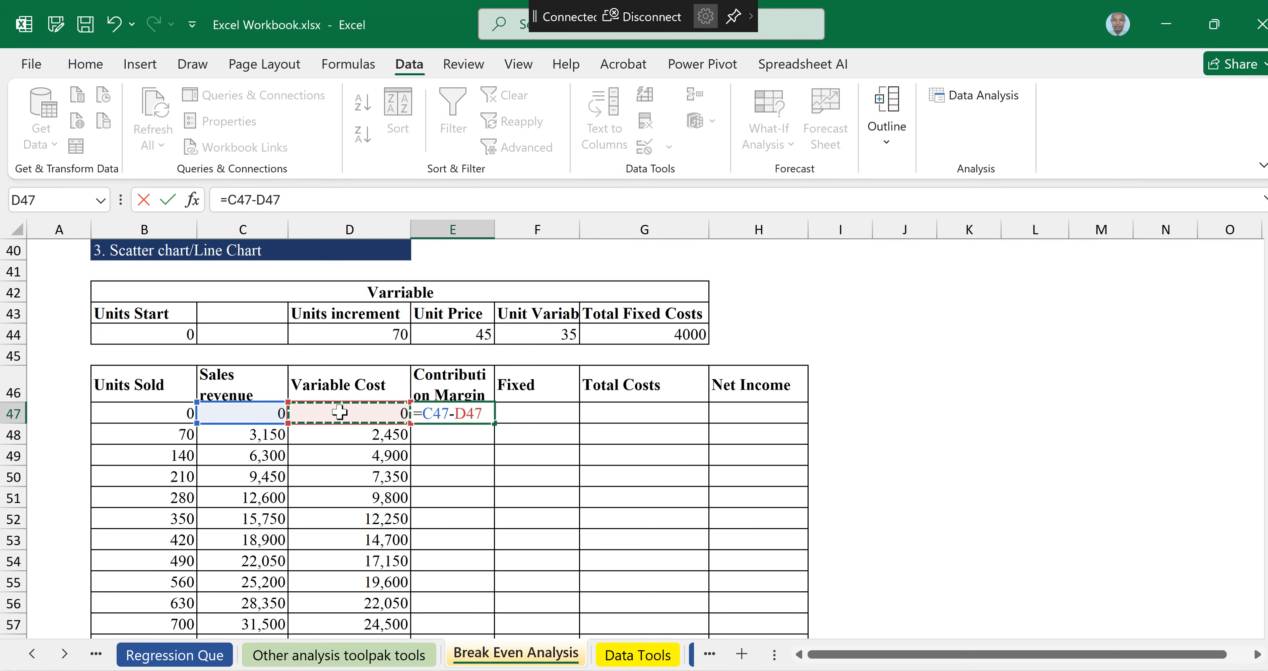
key("Return")
left_click(462, 413)
left_click_drag(494, 422, 461, 594)
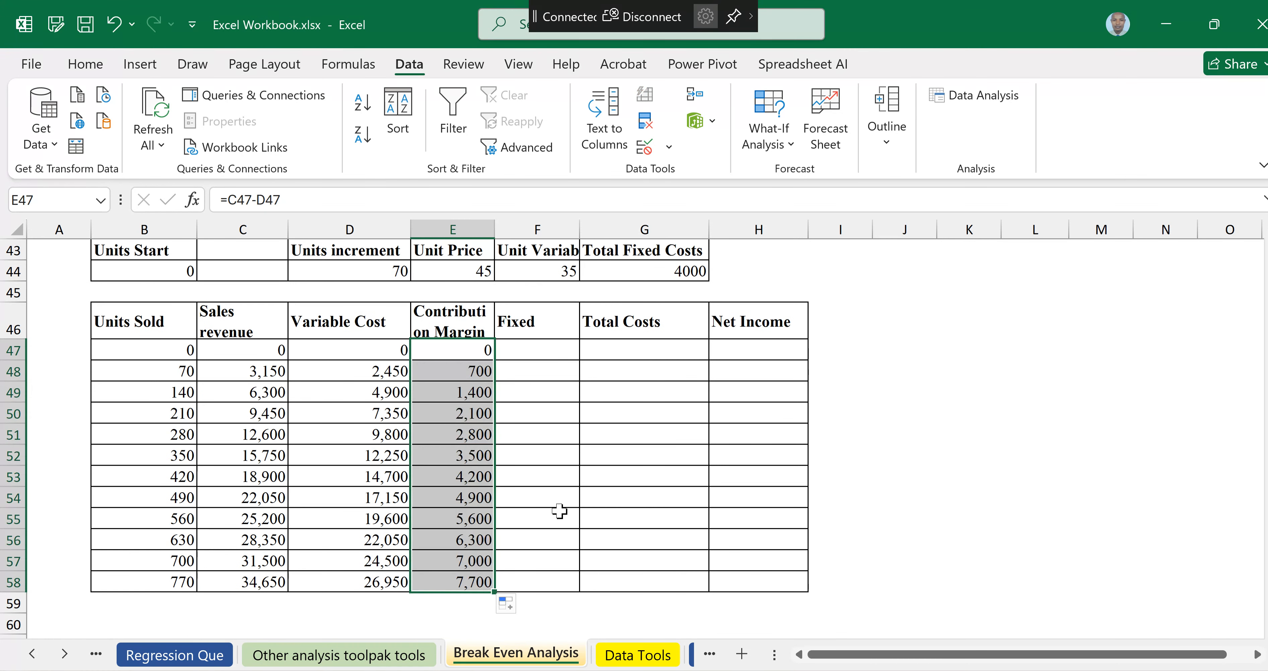
Step: Enter =$G$44 in the first Fixed cell and fill it down through row 58
left_click(531, 349)
type("=")
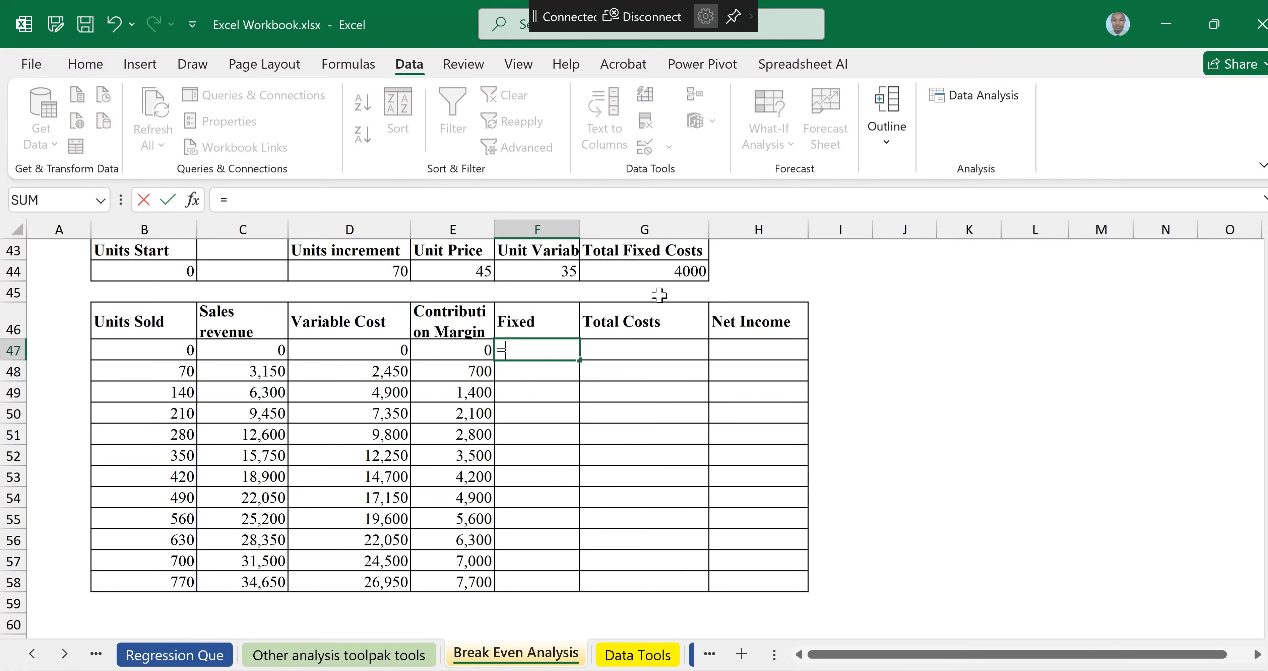
left_click(637, 271)
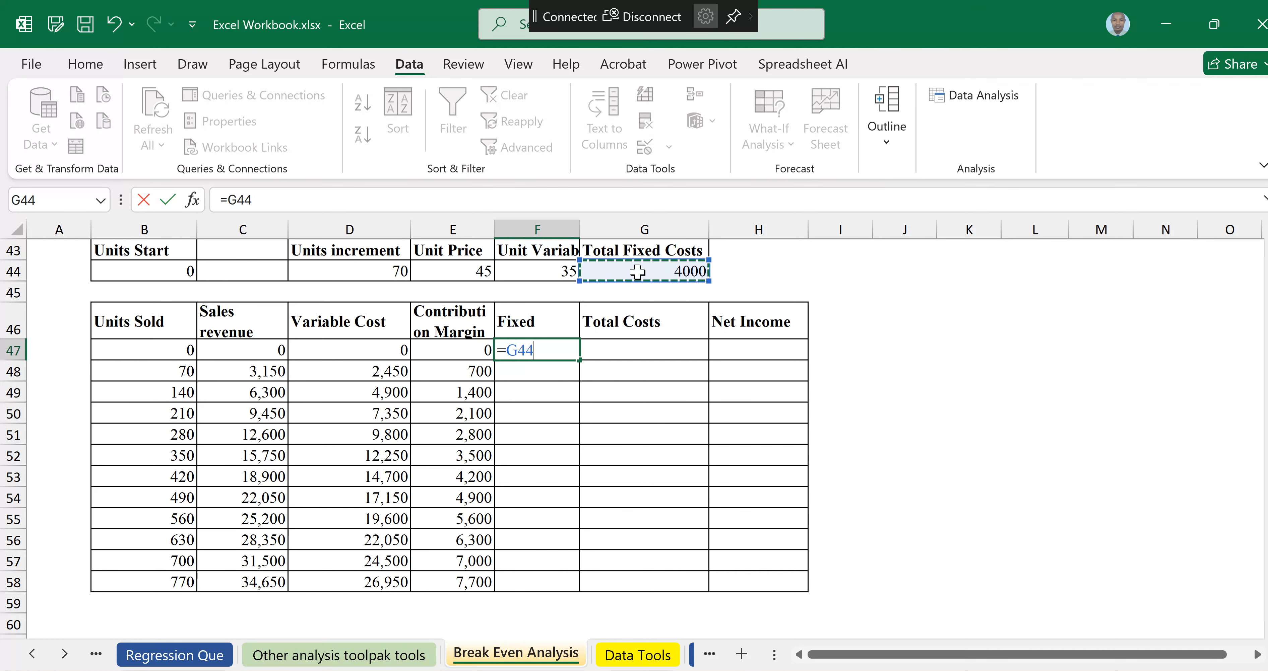
key("F4")
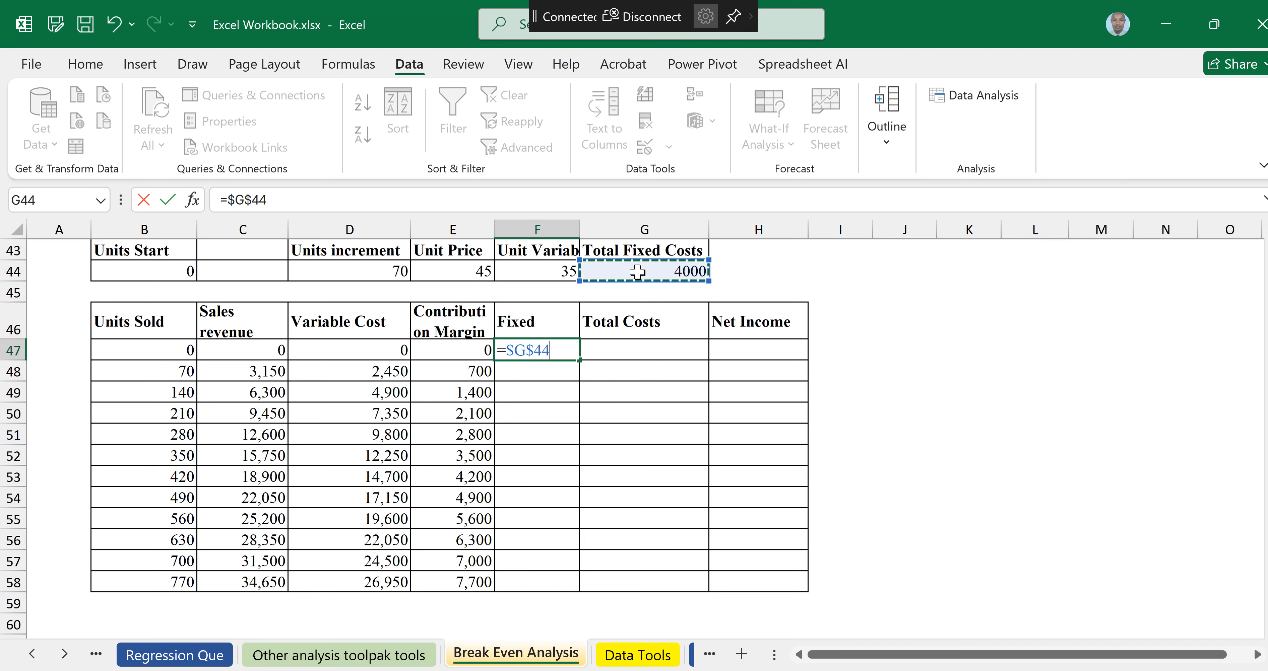
key("Return")
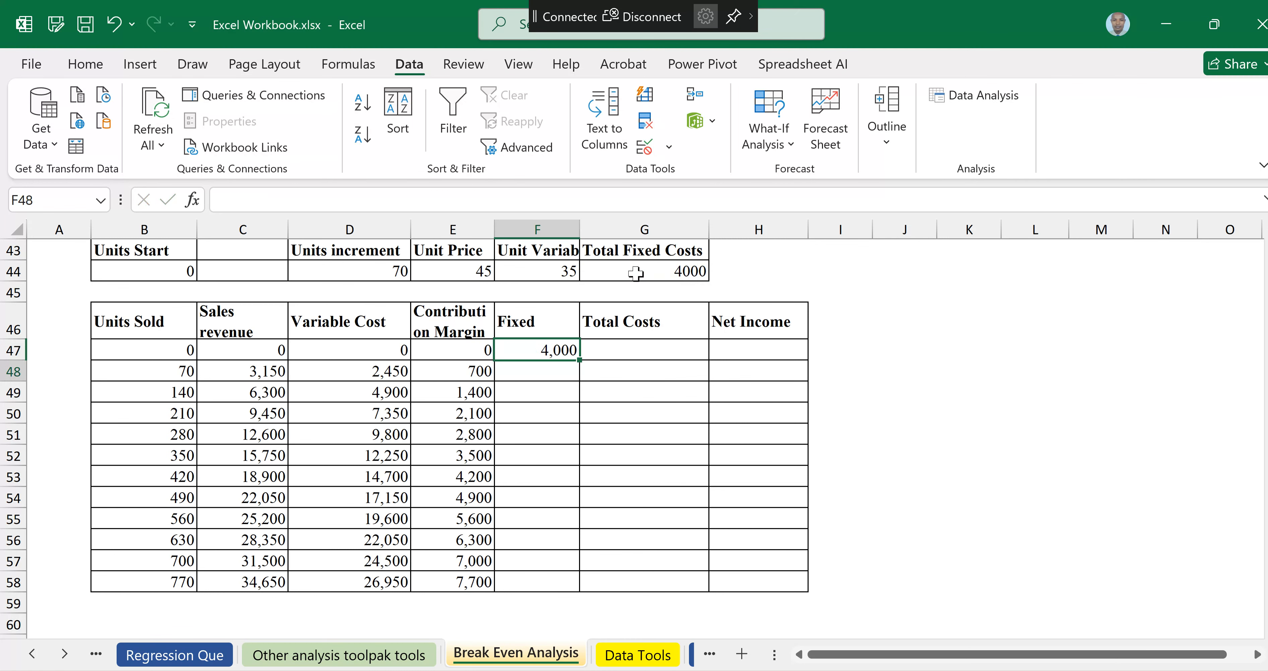
left_click(561, 349)
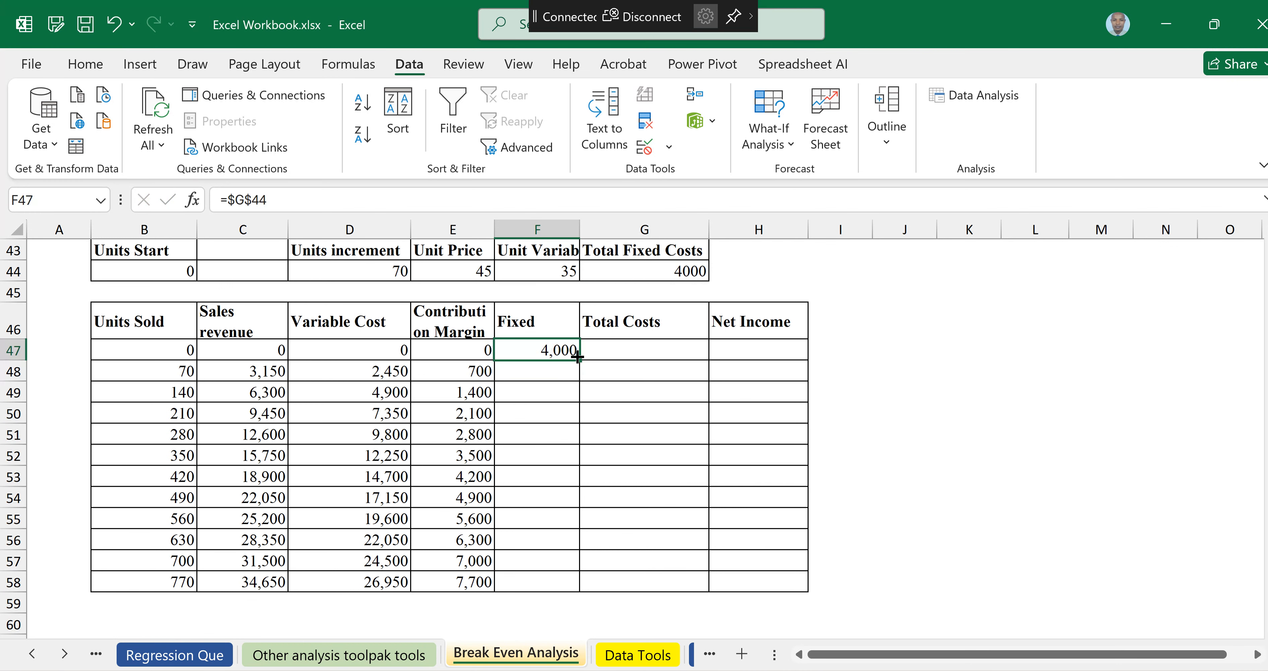
left_click_drag(577, 358, 577, 584)
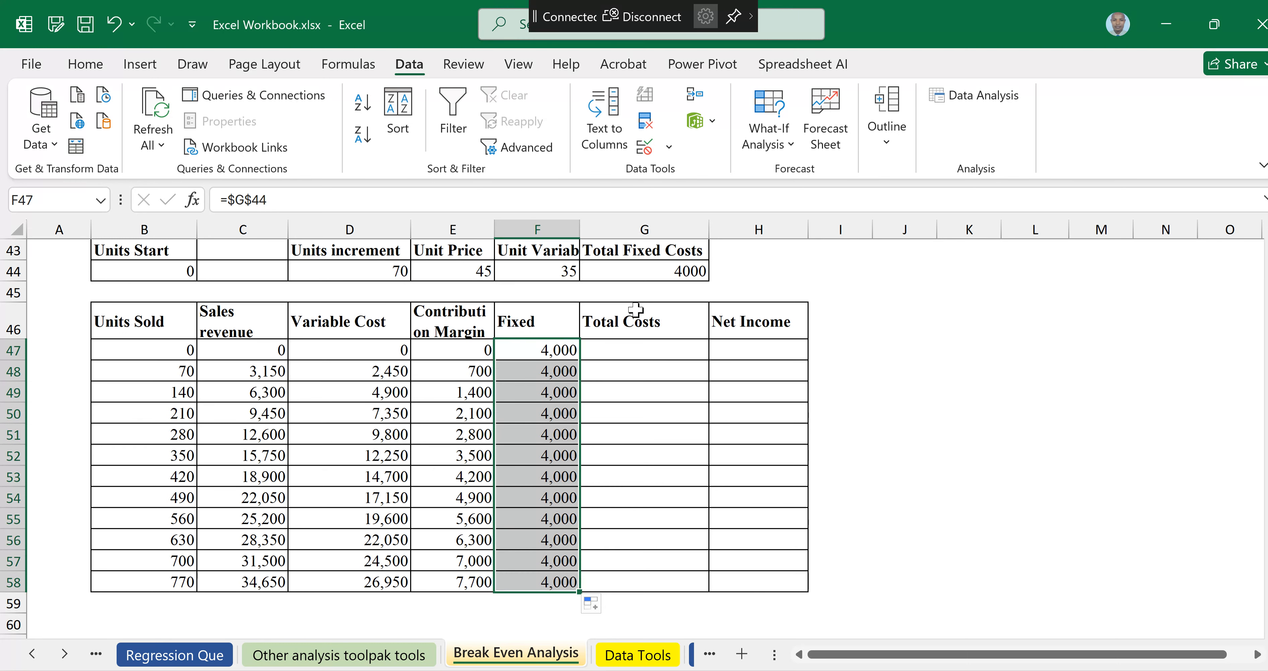
Step: Enter =D47+F47 in the first Total Costs cell and fill it down through row 58
left_click(630, 349)
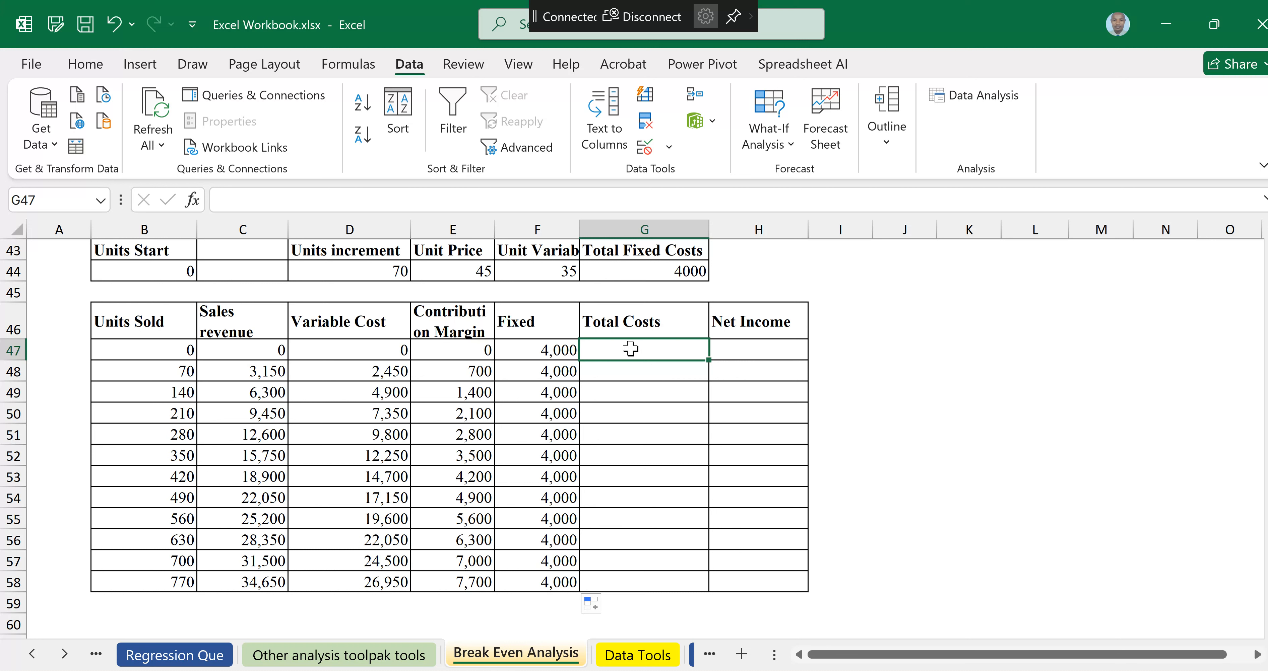
type("=")
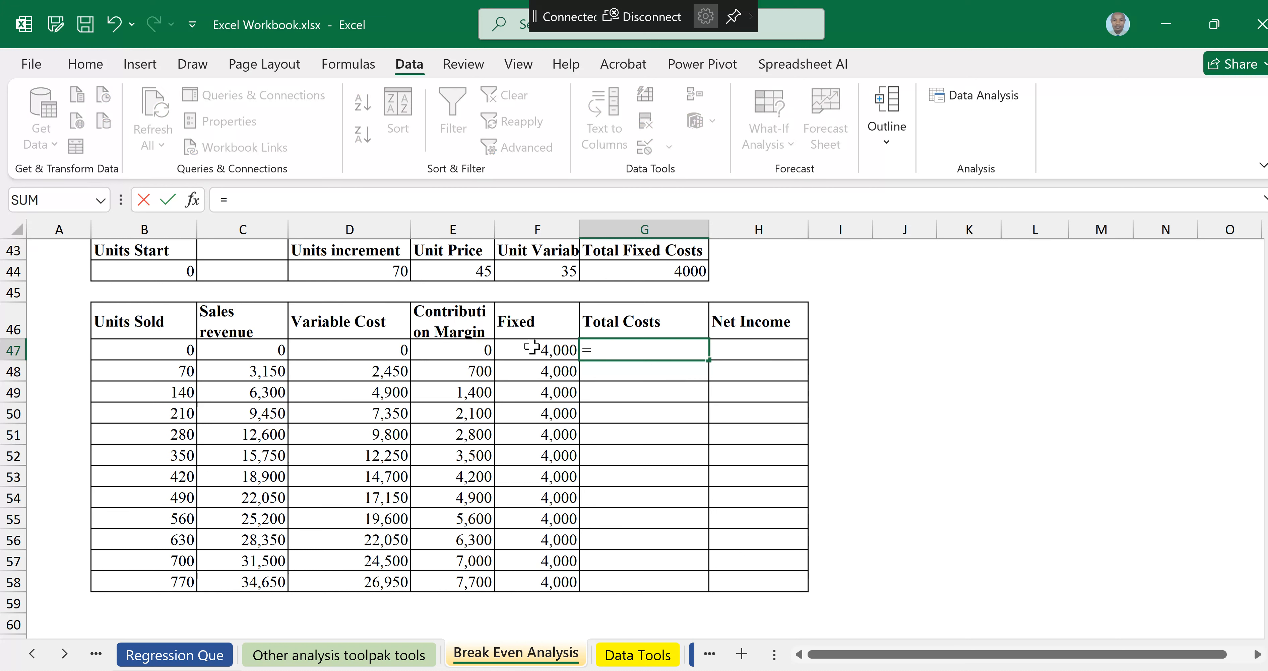
left_click(373, 351)
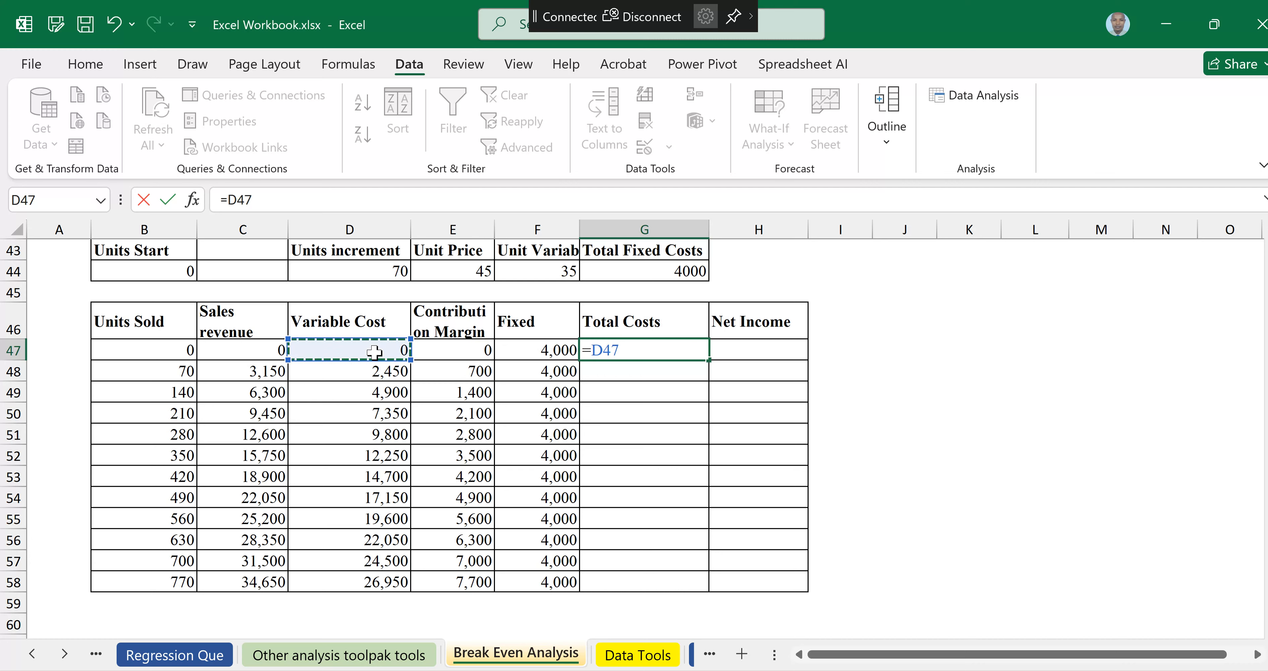
type("+")
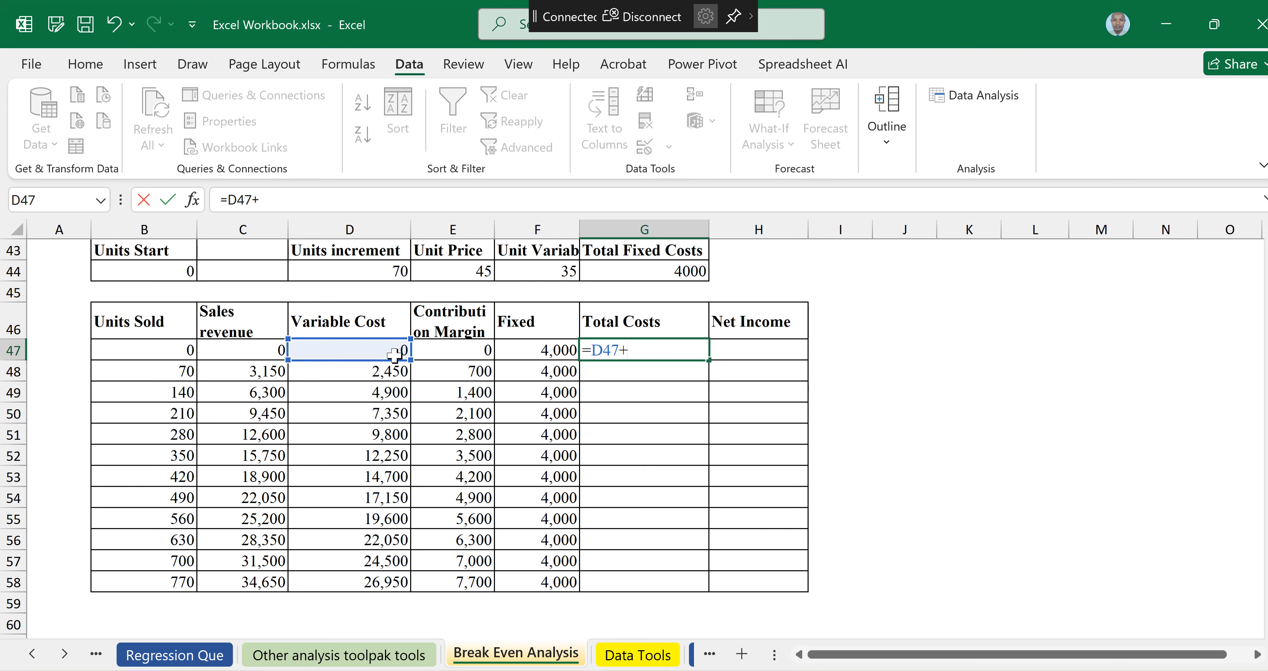
left_click(548, 350)
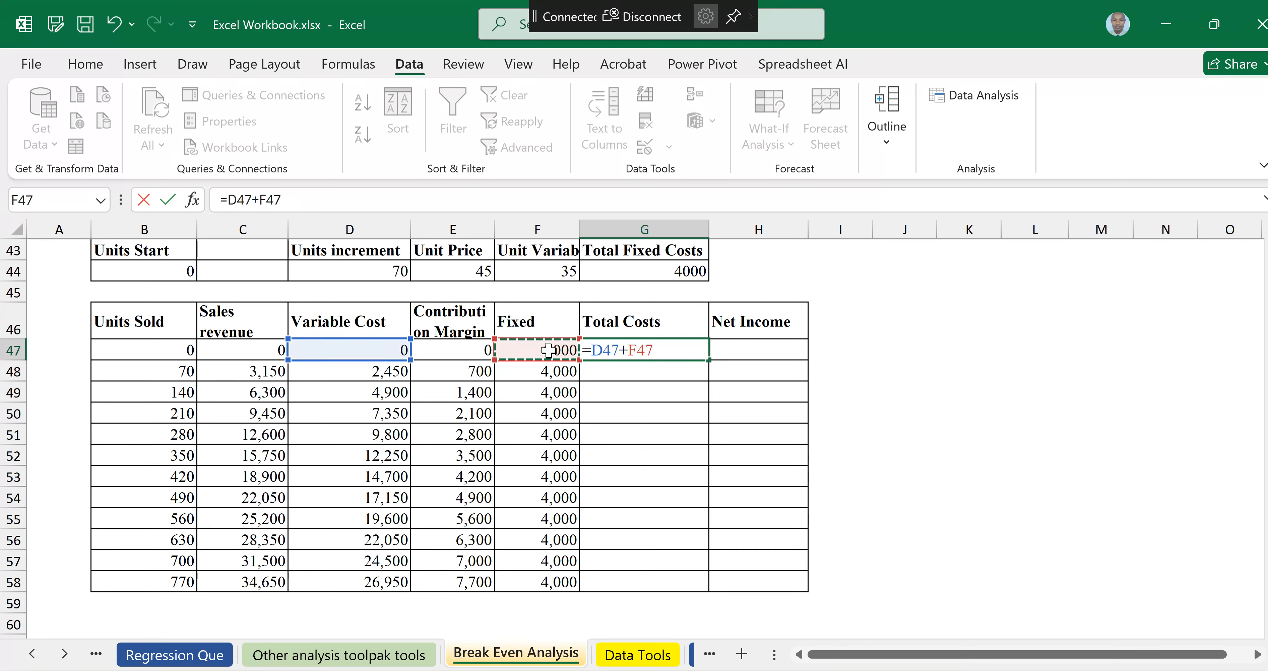
key("Return")
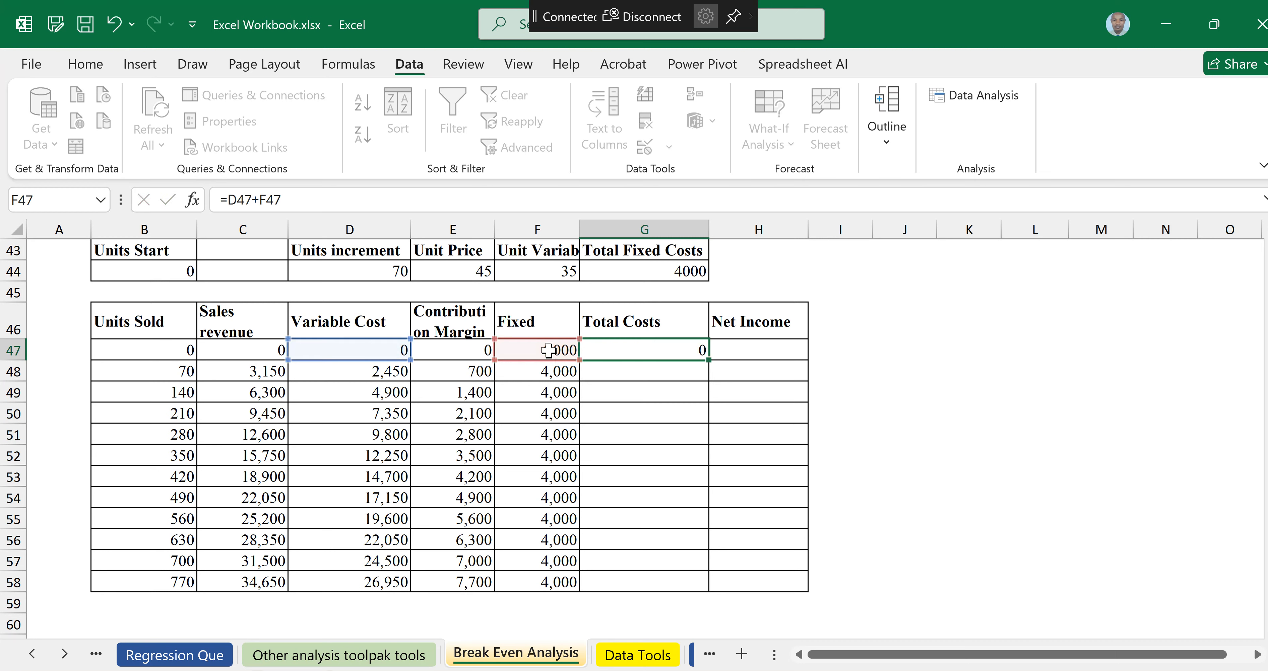
left_click(693, 356)
left_click_drag(707, 363, 707, 599)
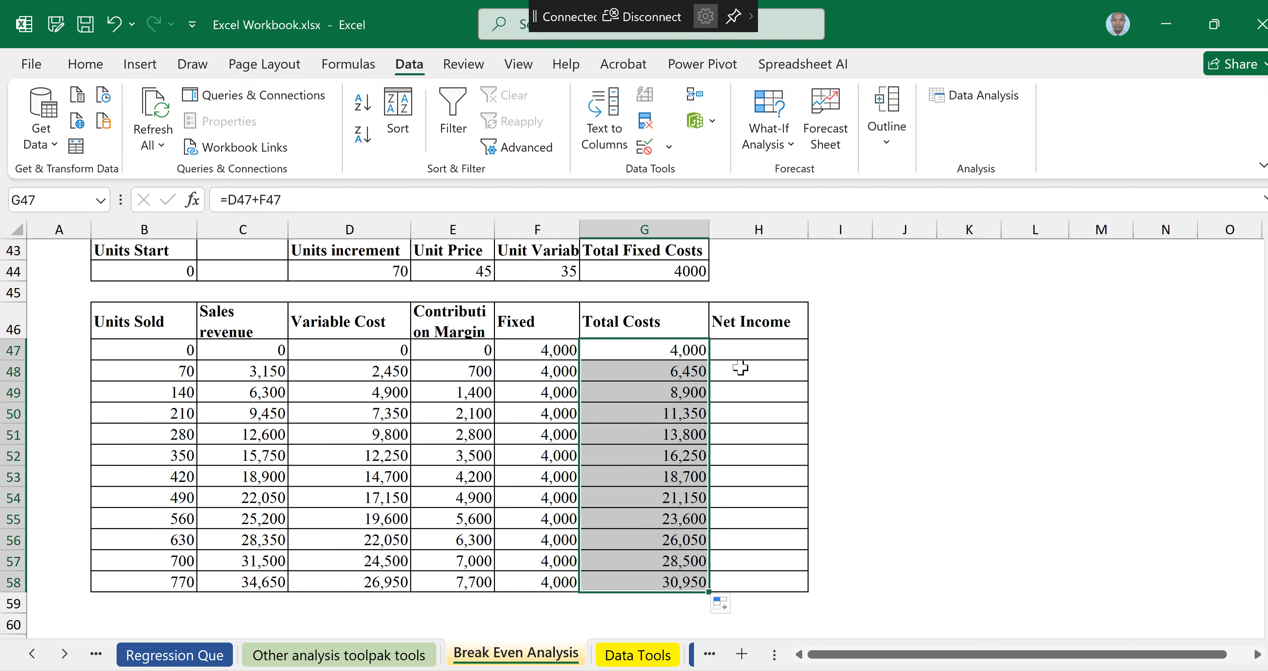
Step: Try a Net Income formula of =C47-G47 filled down through row 58, then undo the fill
left_click(748, 347)
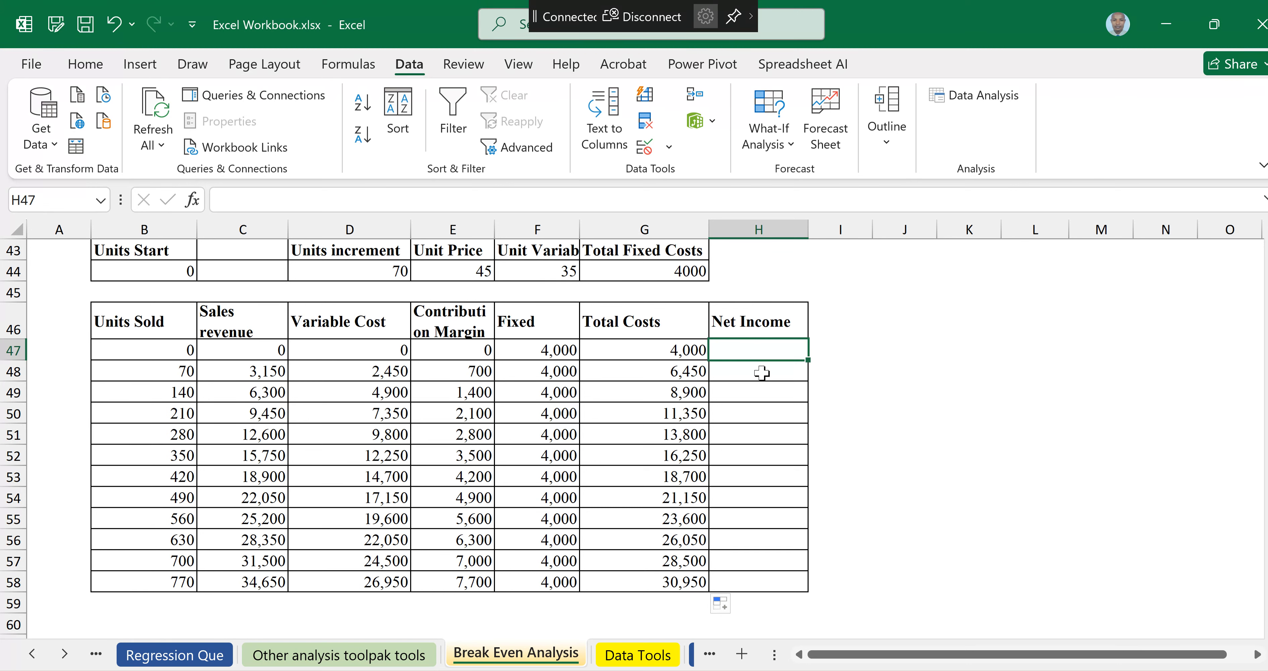
type("=")
left_click(249, 349)
type("-")
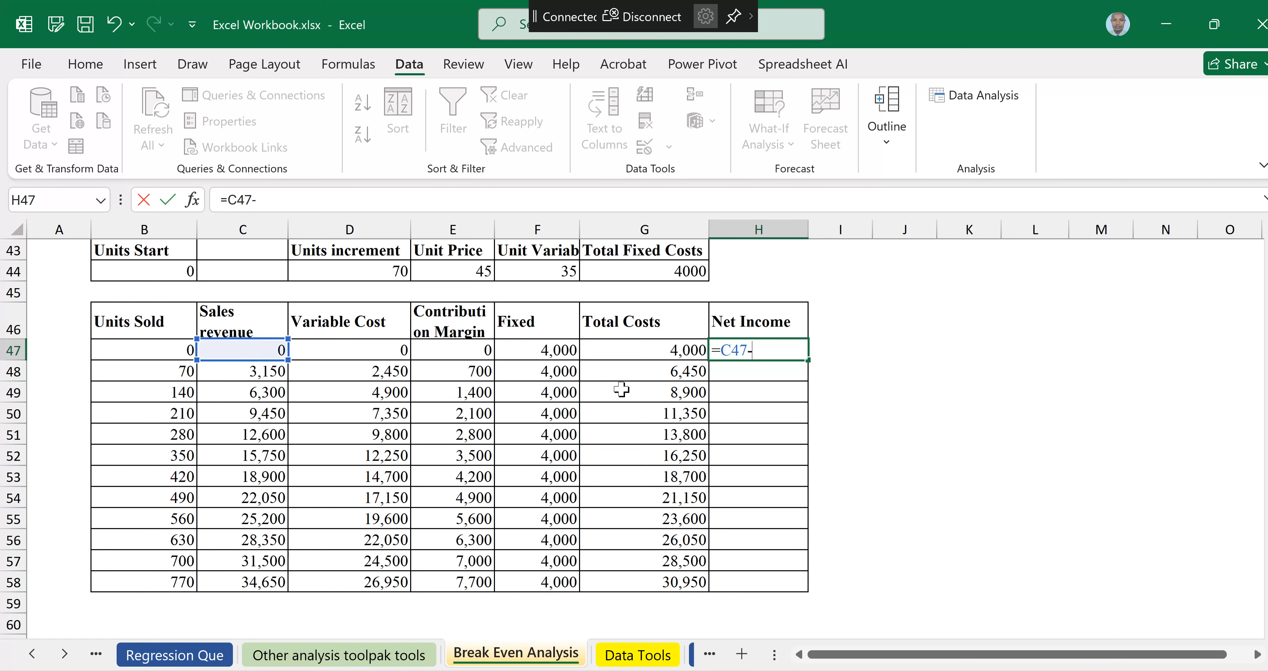
left_click(623, 347)
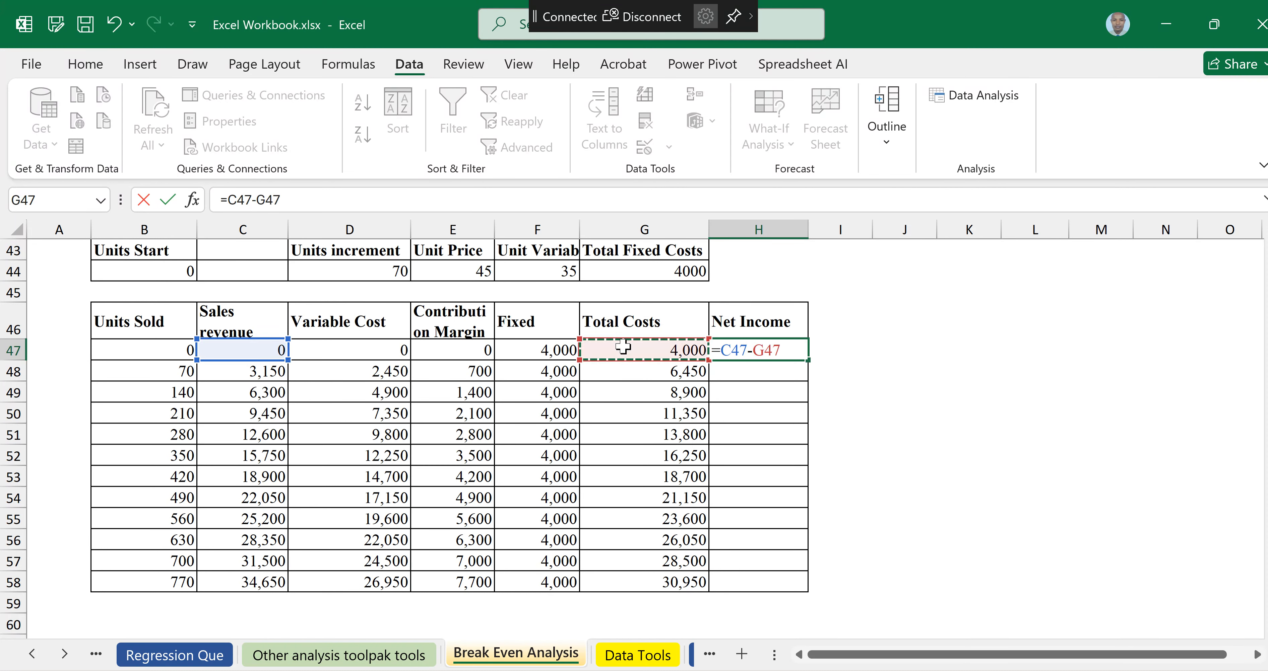
key("Return")
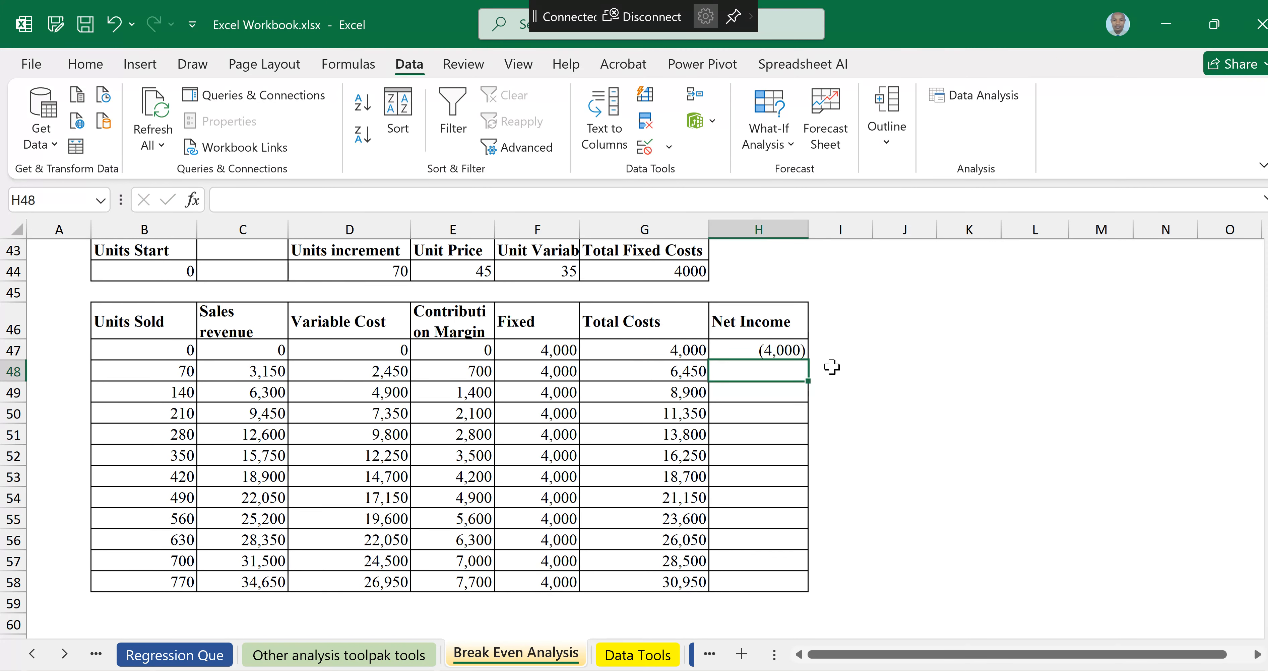
left_click(785, 352)
left_click_drag(806, 356, 824, 590)
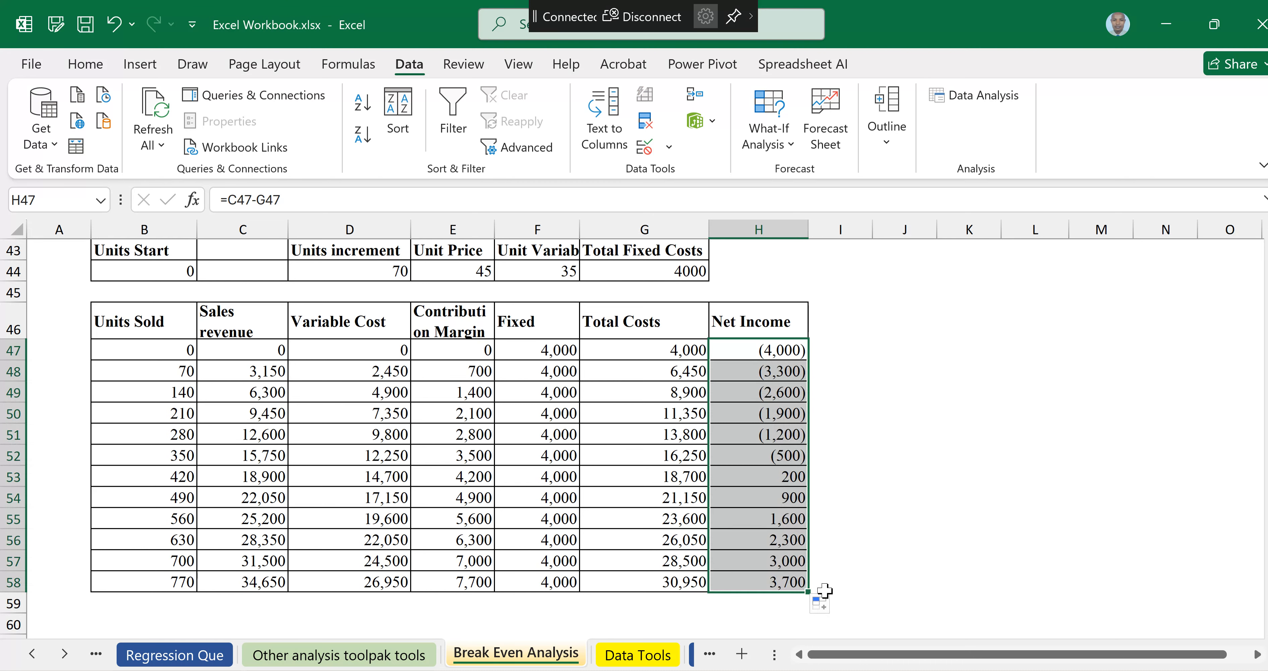
left_click(117, 34)
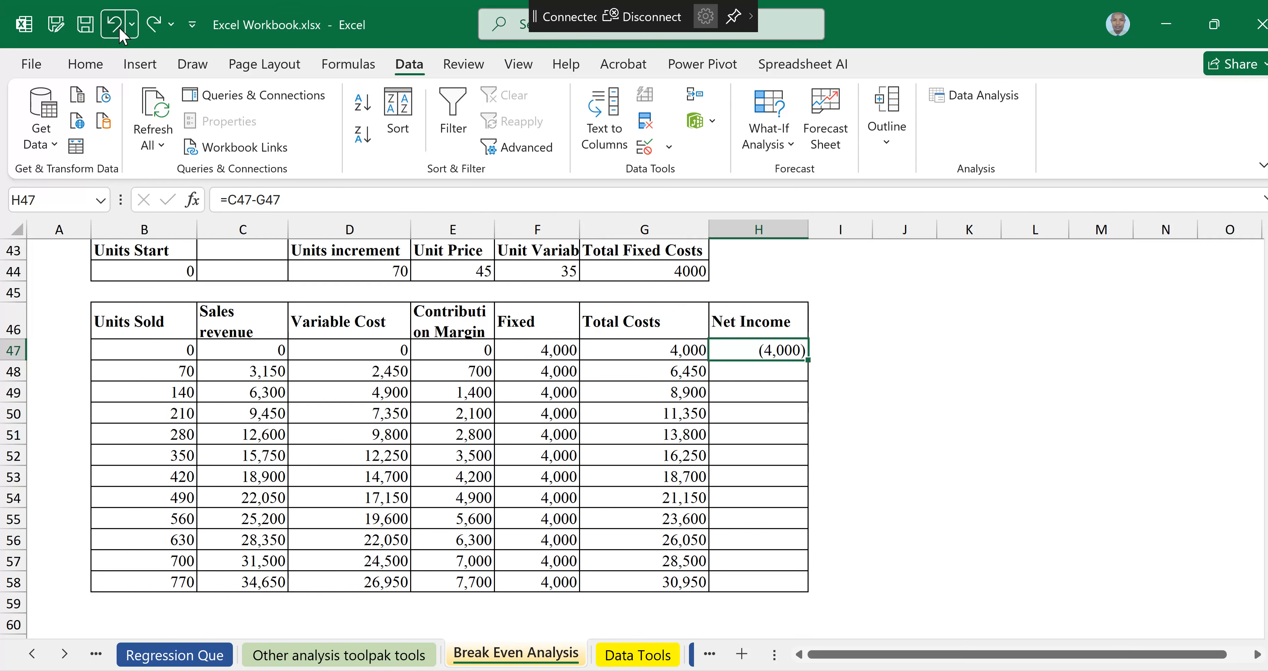
Step: Enter =E47-F47 in the first Net Income cell and fill it down through row 58
type("=")
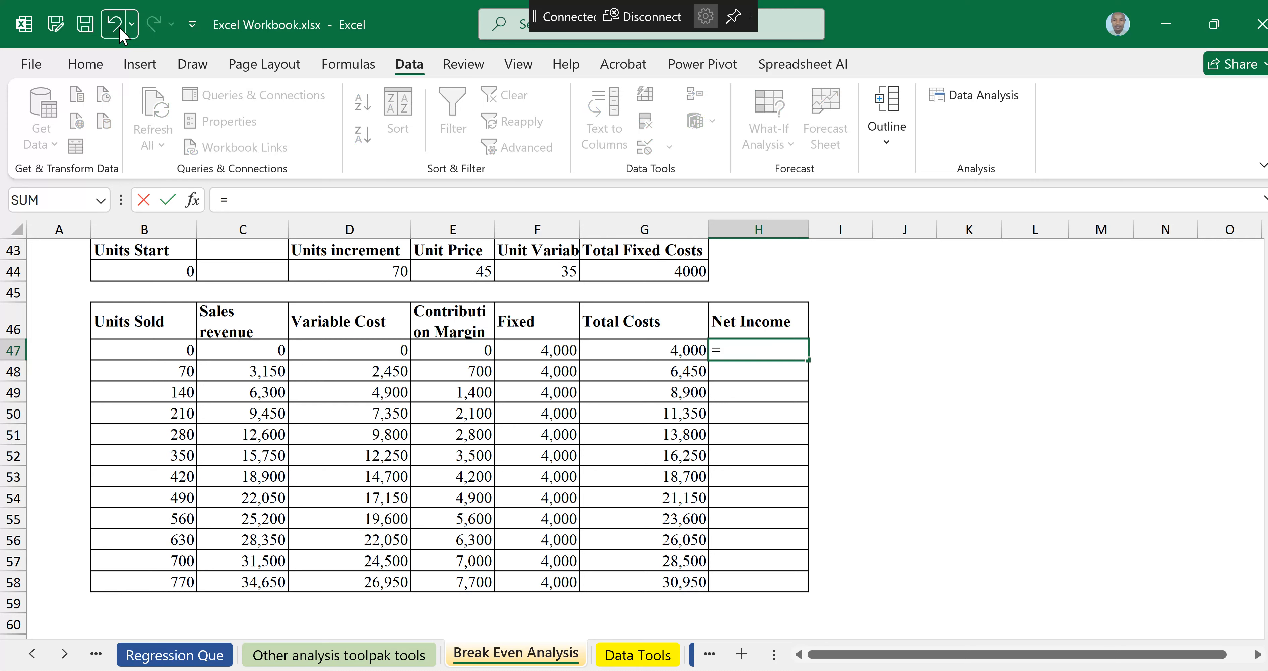
left_click(475, 348)
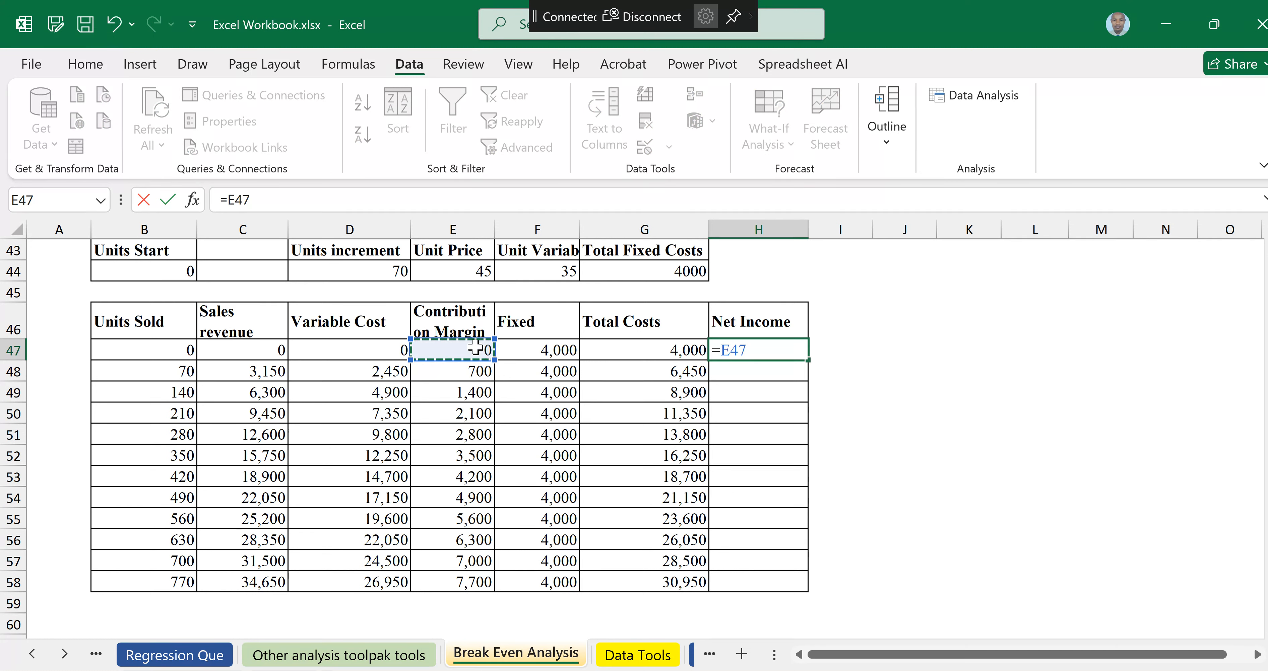
type("-")
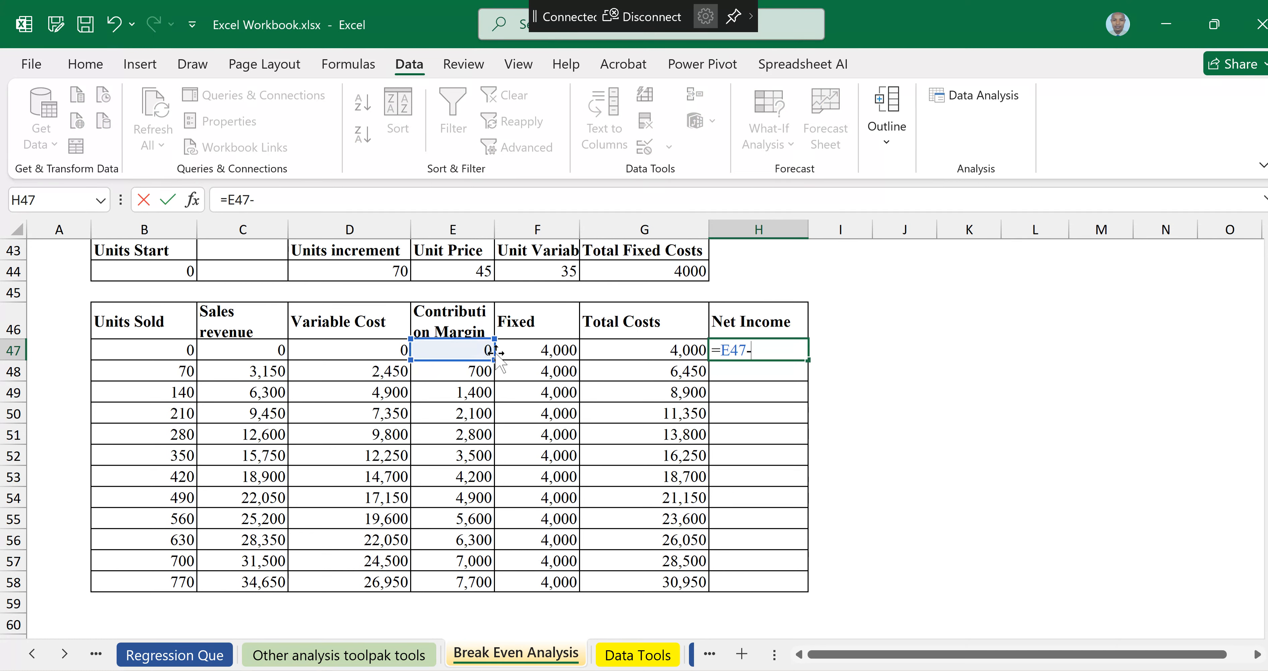
left_click(548, 348)
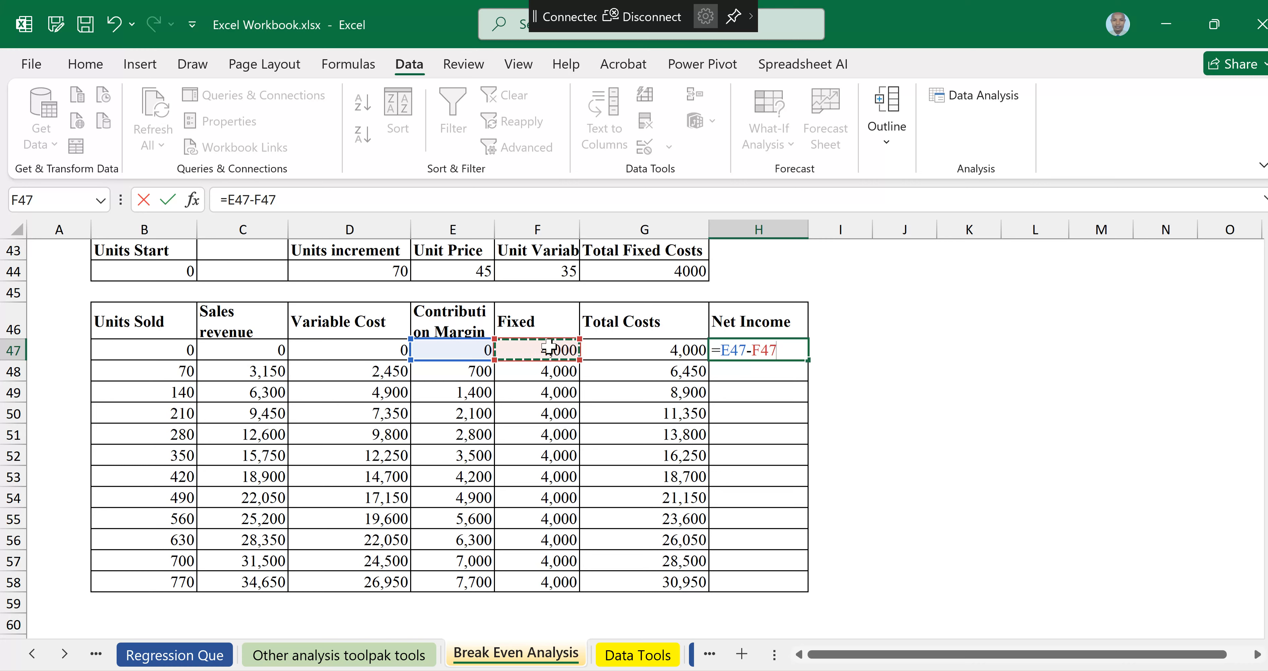
key("ctrl+Return")
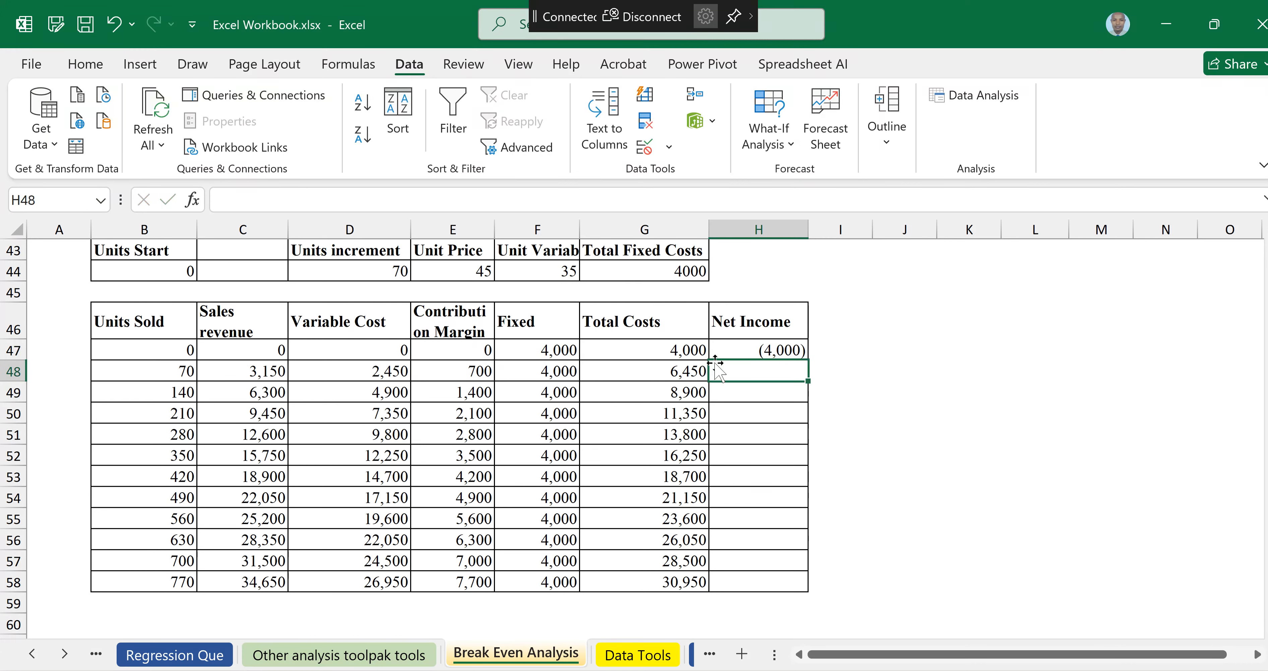
left_click_drag(809, 361, 815, 592)
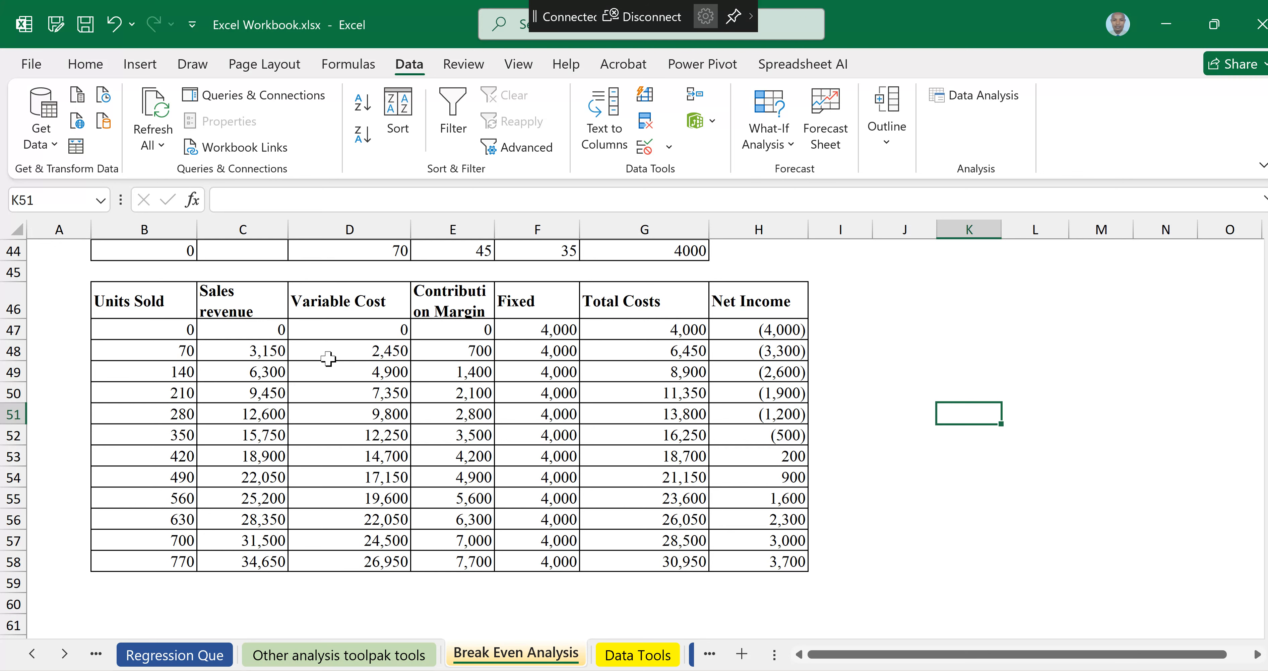
Step: Insert the recommended line chart from the Units Sold, Sales revenue, Fixed, Total Costs and Net Income columns
left_click_drag(148, 309, 220, 555)
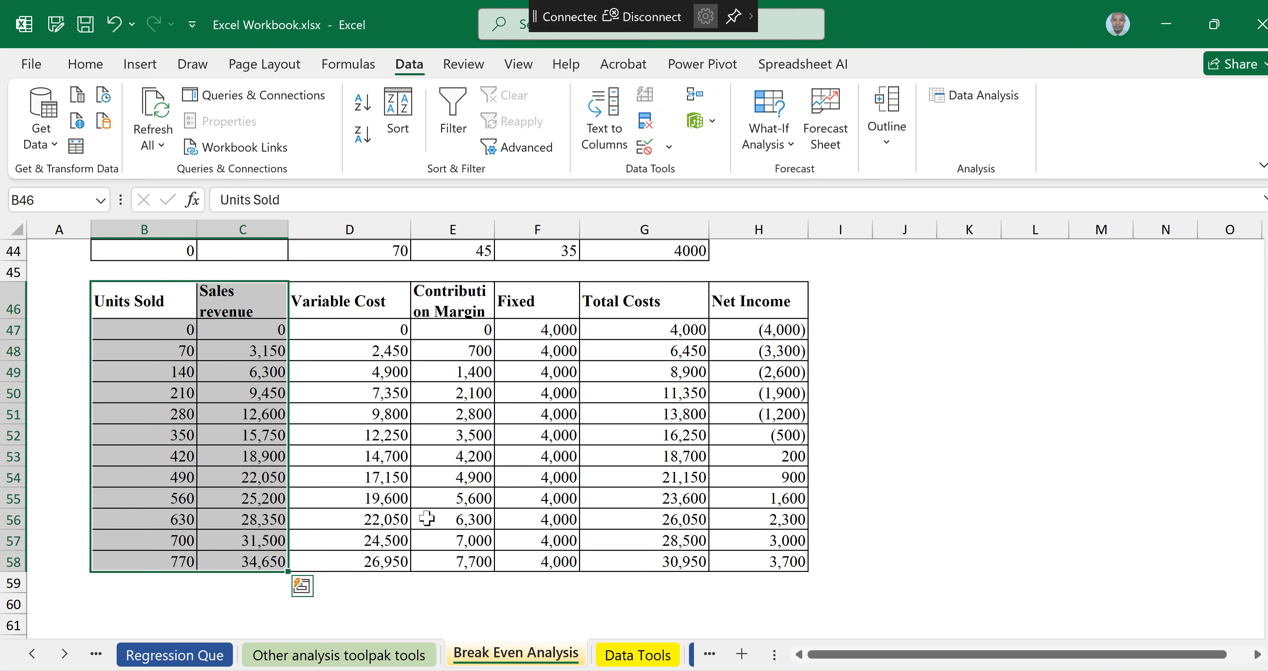
left_click(430, 478)
left_click(127, 303)
left_click_drag(128, 303, 224, 559)
left_click_drag(538, 309, 729, 308)
left_click_drag(728, 483, 732, 562)
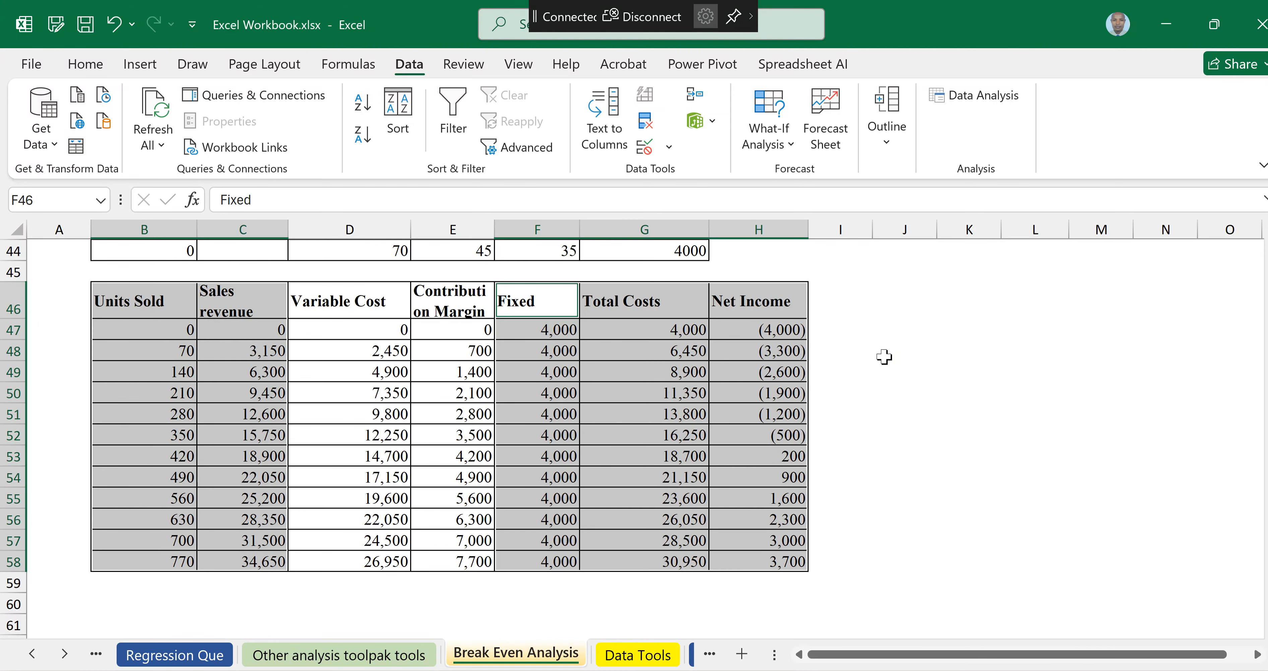
left_click(941, 354)
left_click(133, 306)
left_click_drag(133, 306, 231, 310)
left_click_drag(219, 351, 222, 554)
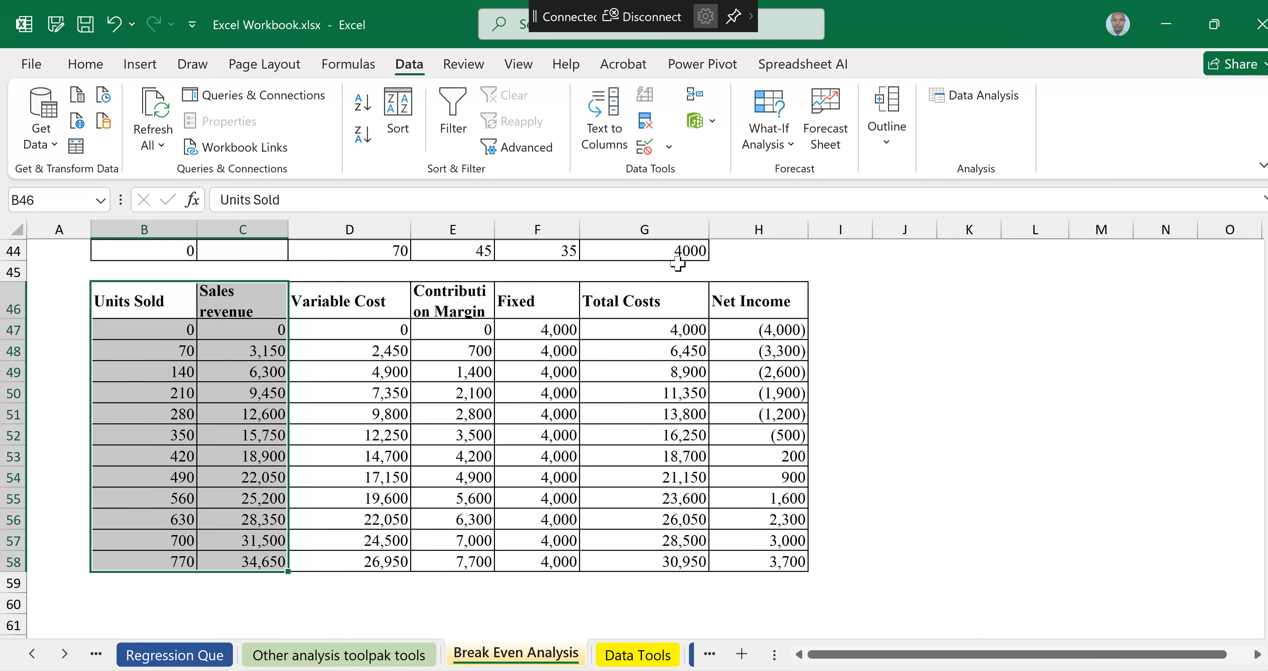
left_click_drag(548, 303, 736, 562)
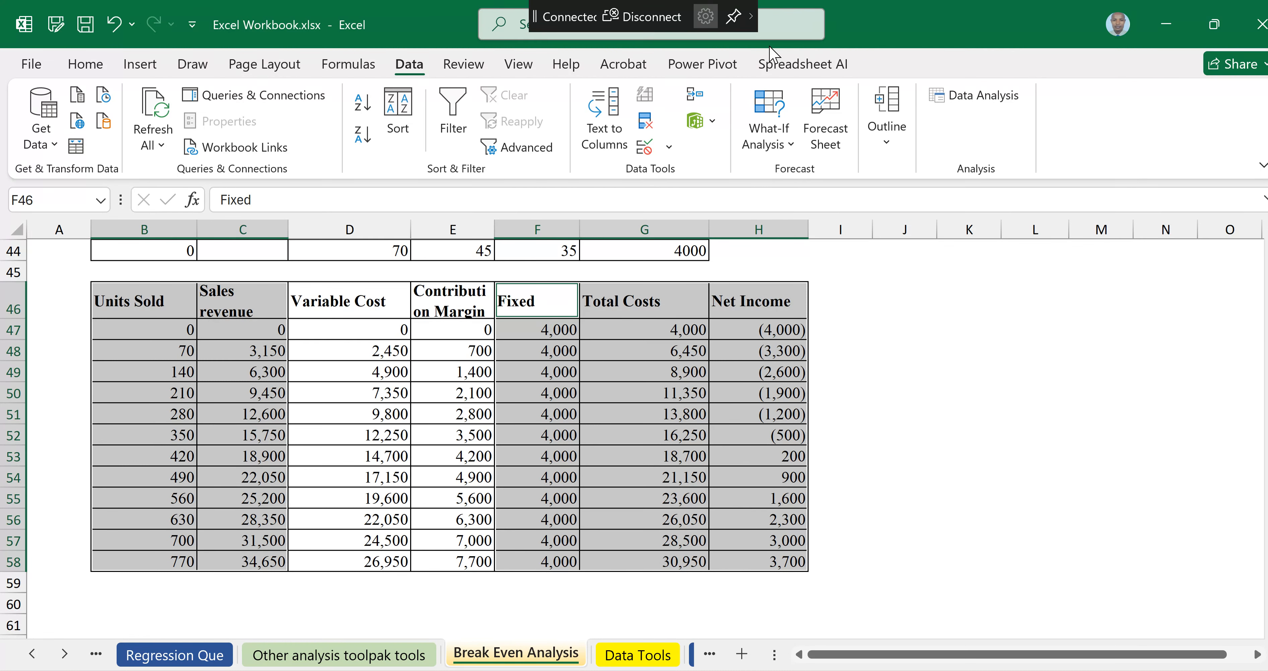
left_click(150, 65)
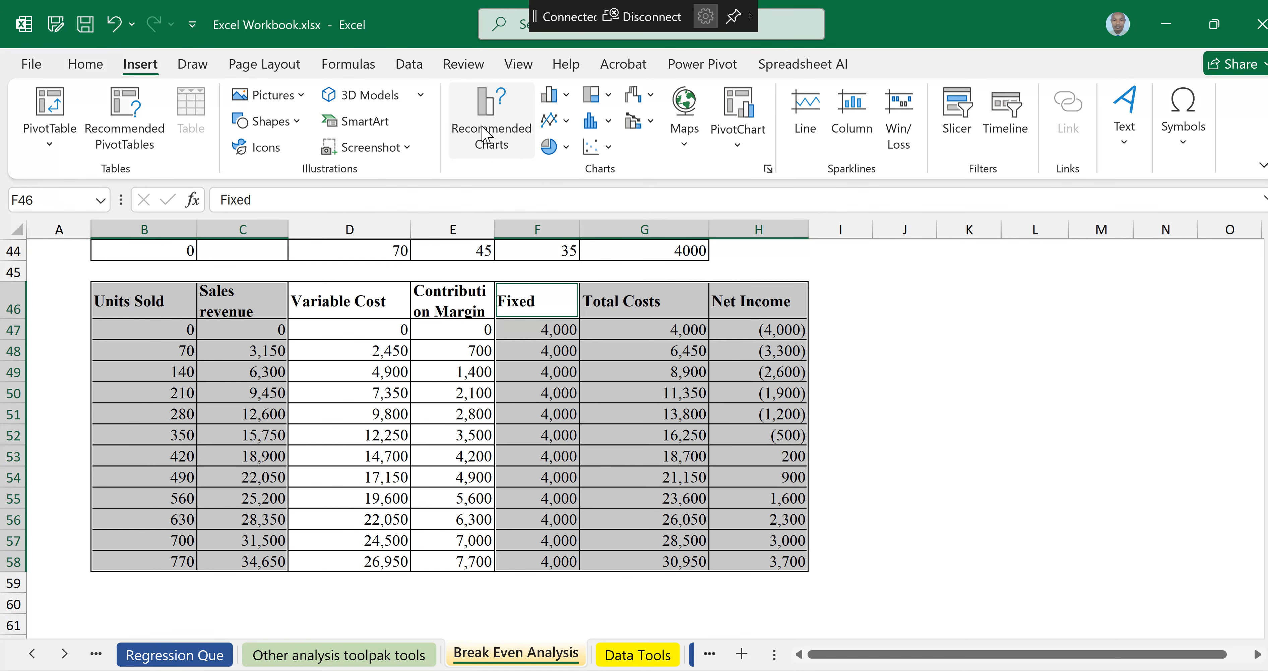
left_click(498, 140)
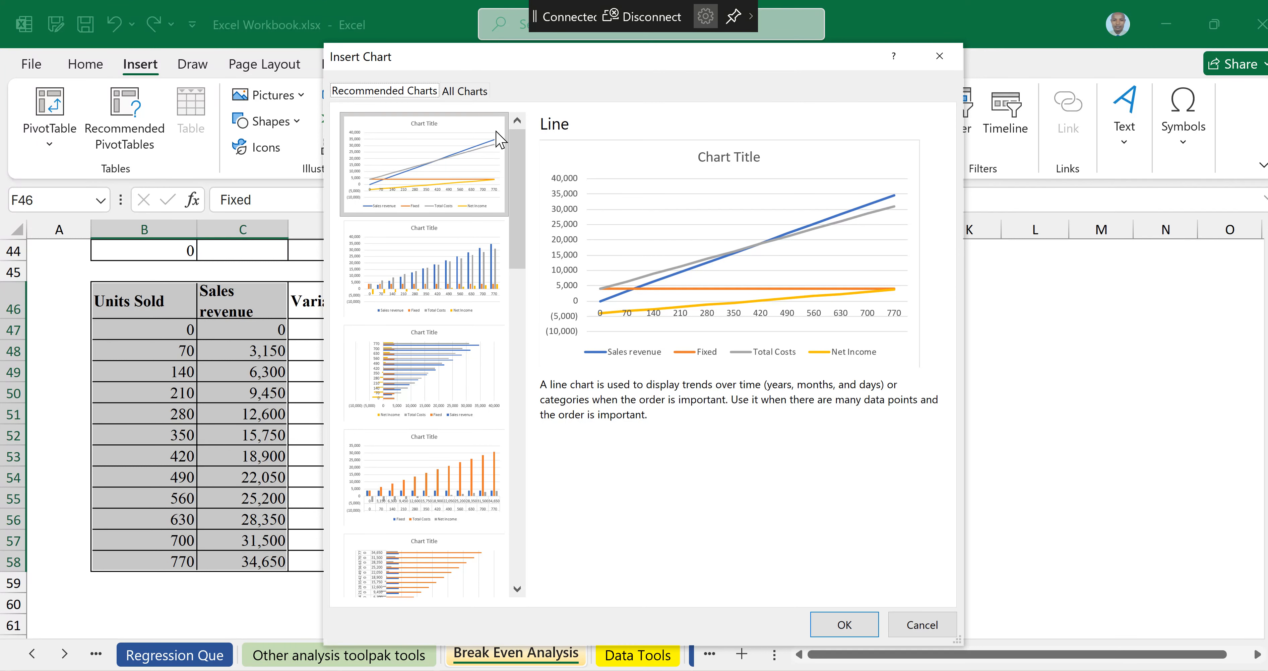
left_click(460, 162)
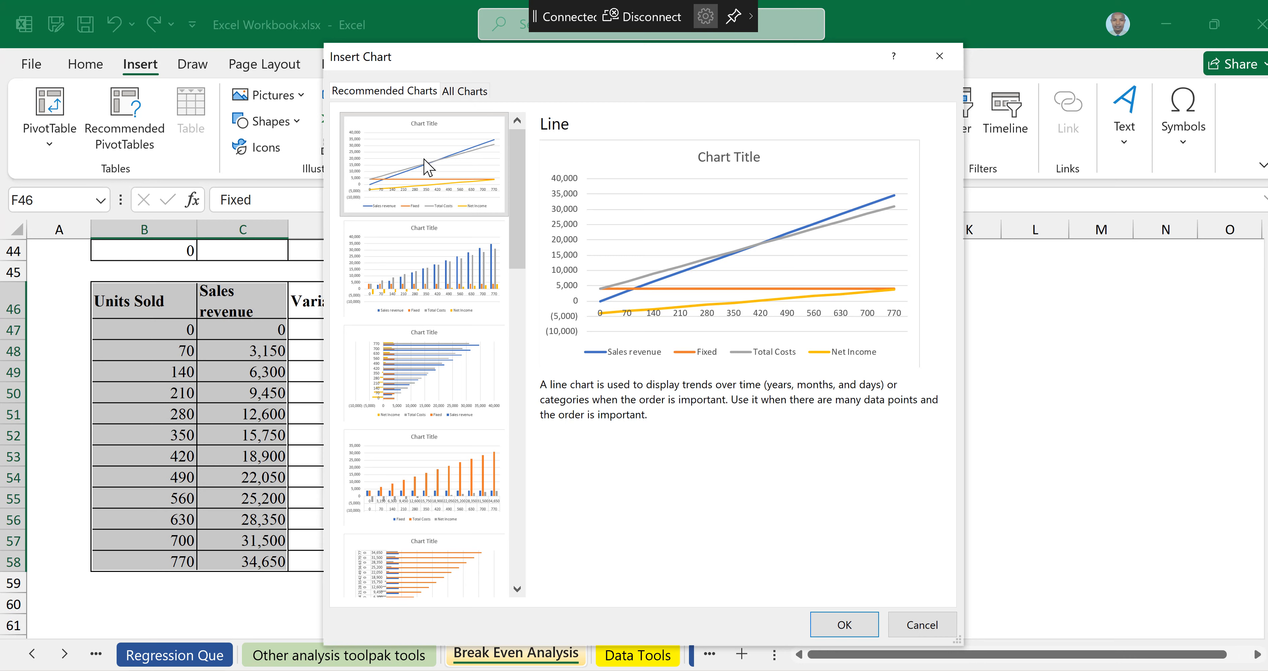
left_click(853, 624)
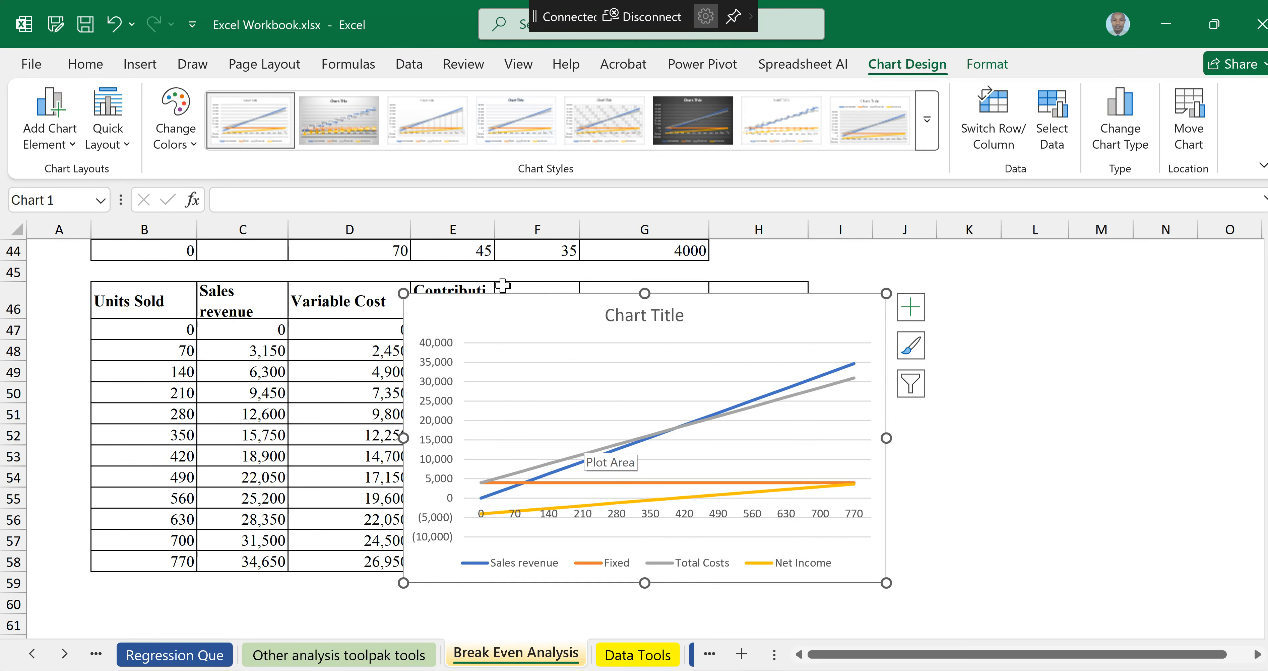
Step: Move the chart below the table and enlarge it to span columns B through H
left_click_drag(486, 306, 142, 605)
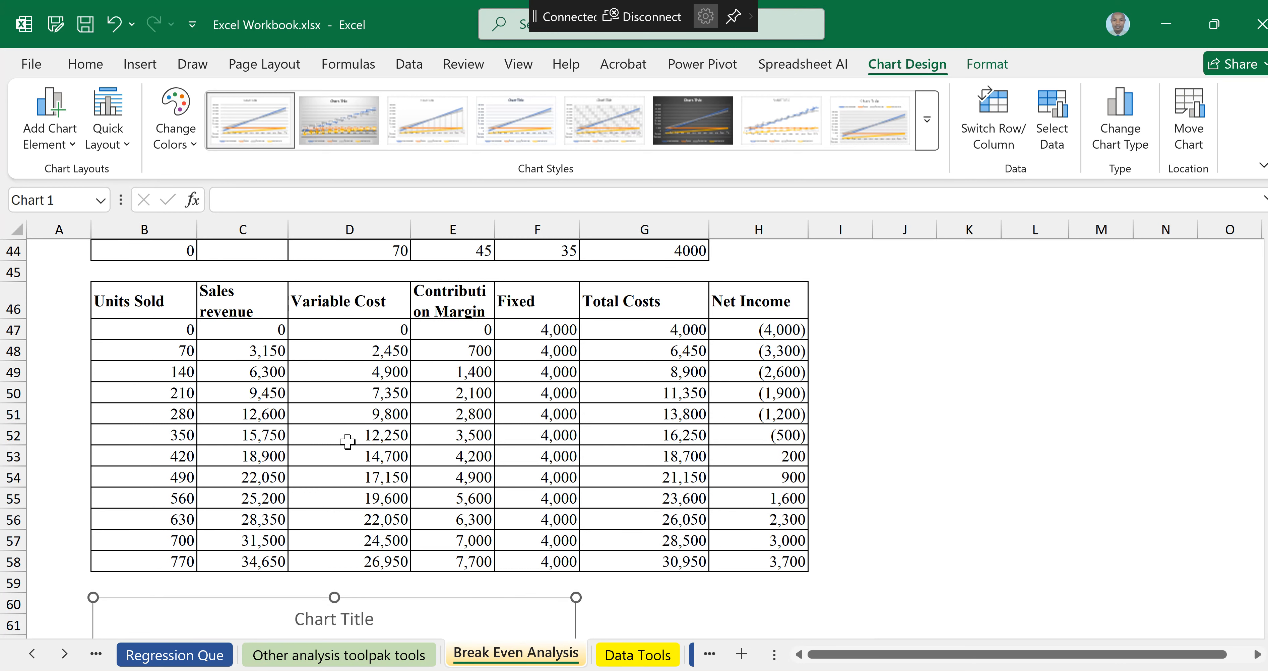
scroll(348, 441, "down", 6)
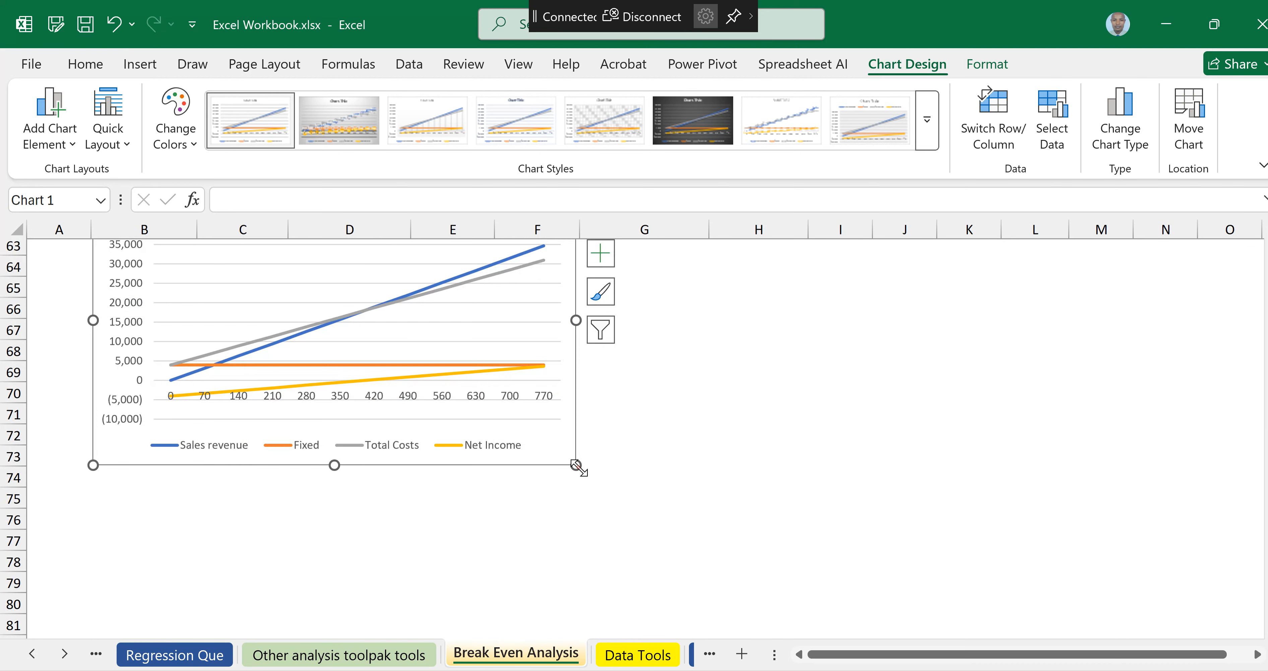
scroll(969, 523, "up", 3)
left_click_drag(578, 467, 813, 500)
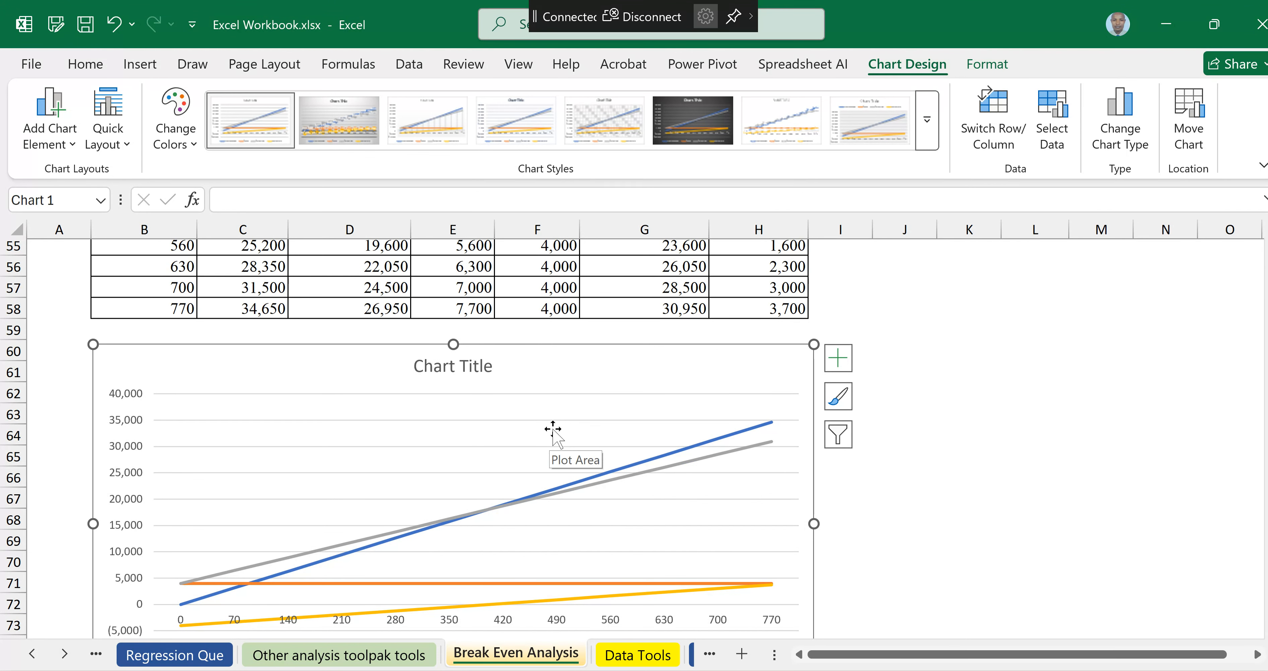
scroll(553, 430, "down", 1)
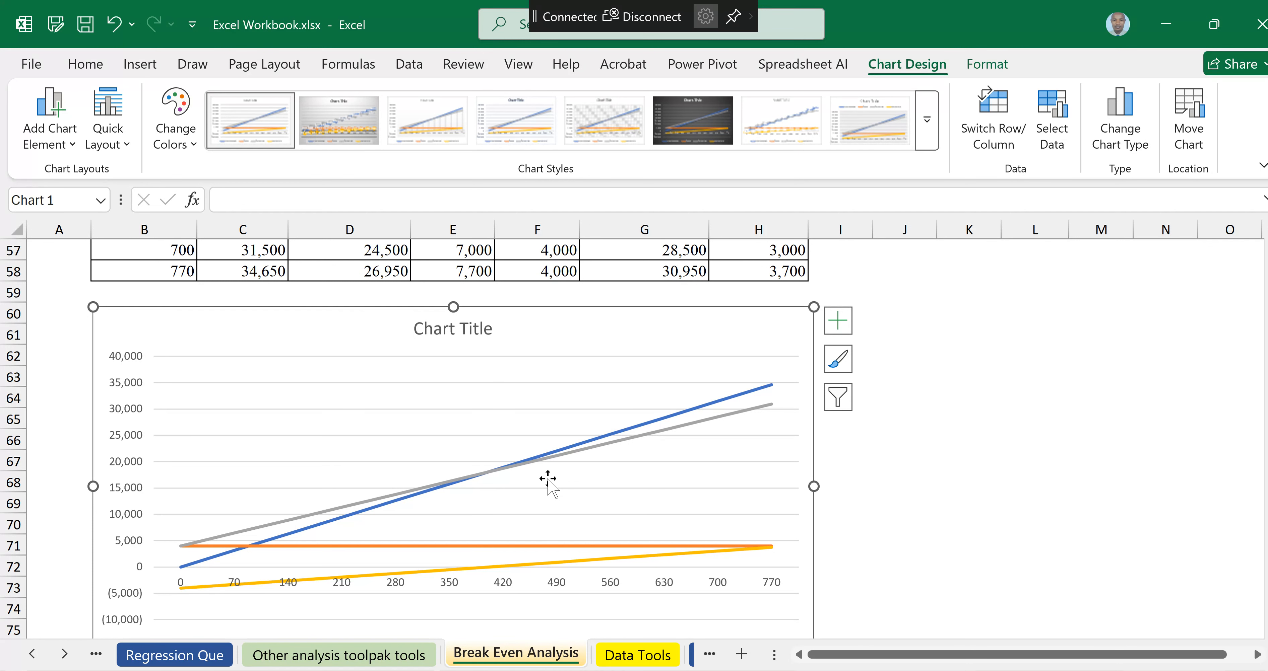
scroll(547, 480, "down", 2)
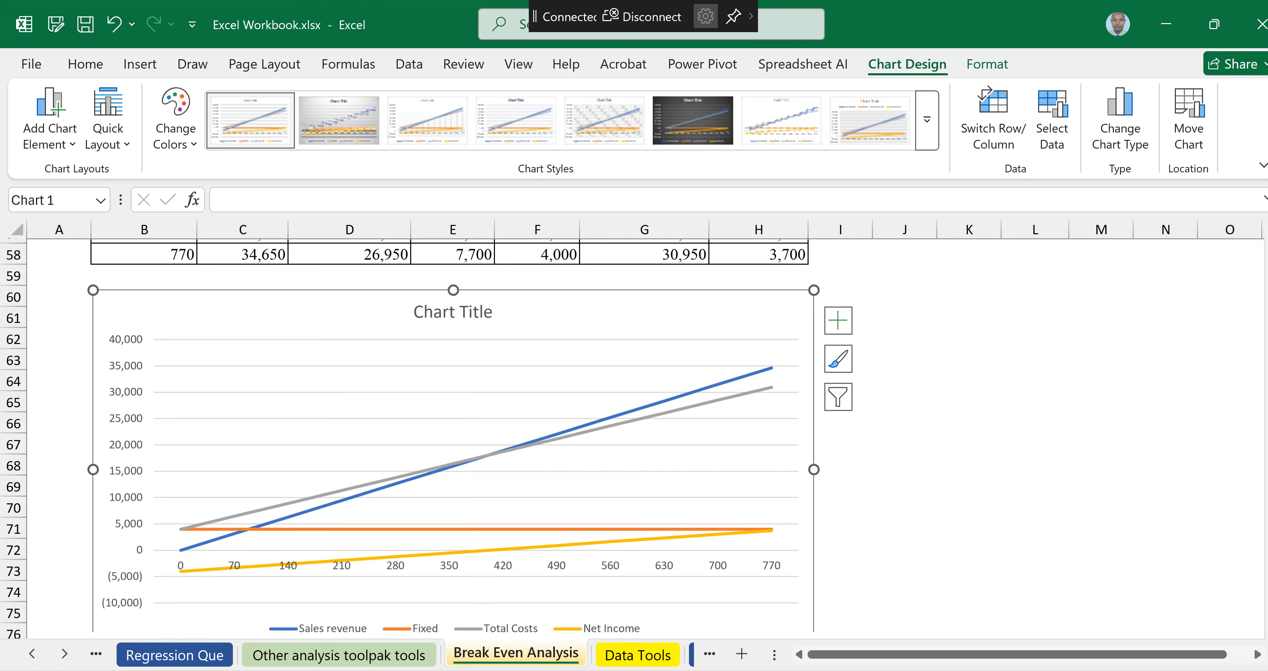
scroll(1078, 418, "up", 1)
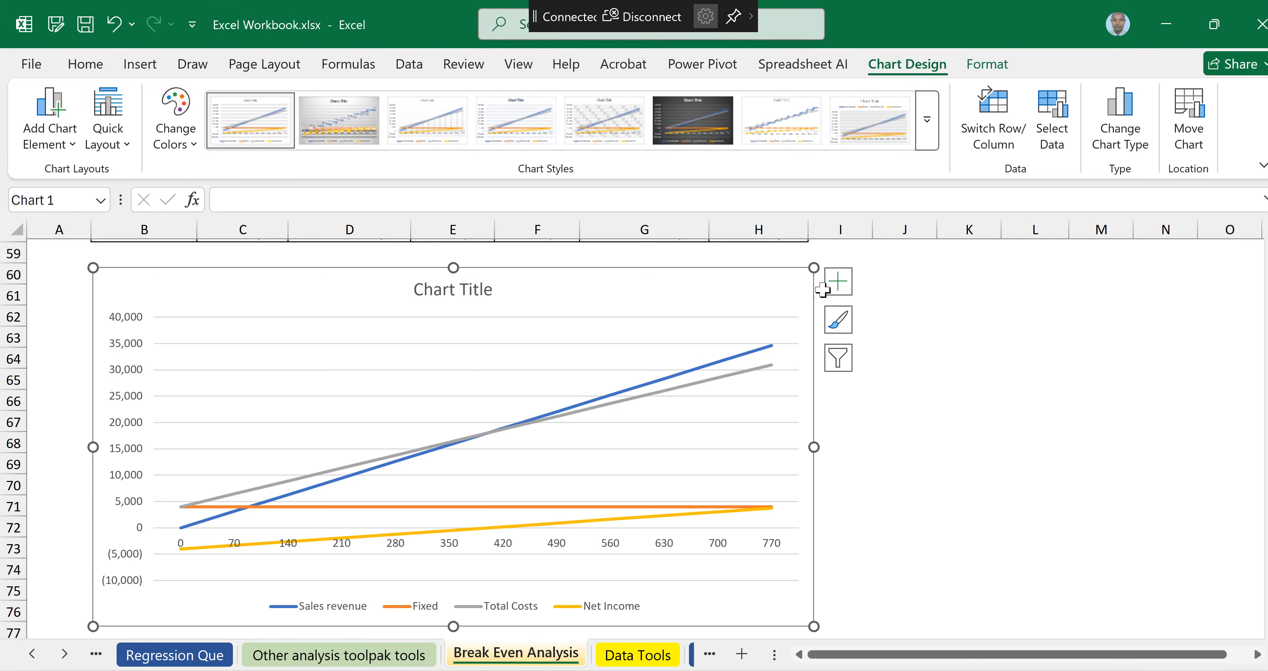
Step: Add axis titles to the chart and switch its gridlines to primary minor horizontal and minor vertical
left_click(841, 286)
left_click(840, 285)
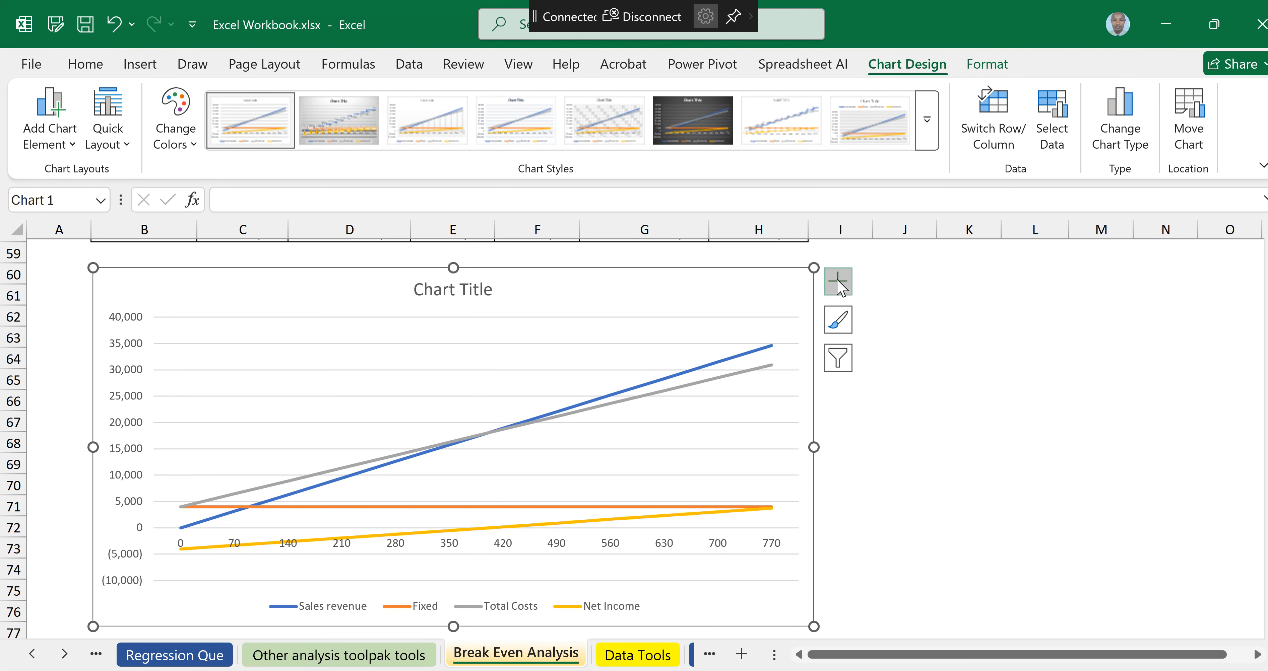
left_click(840, 285)
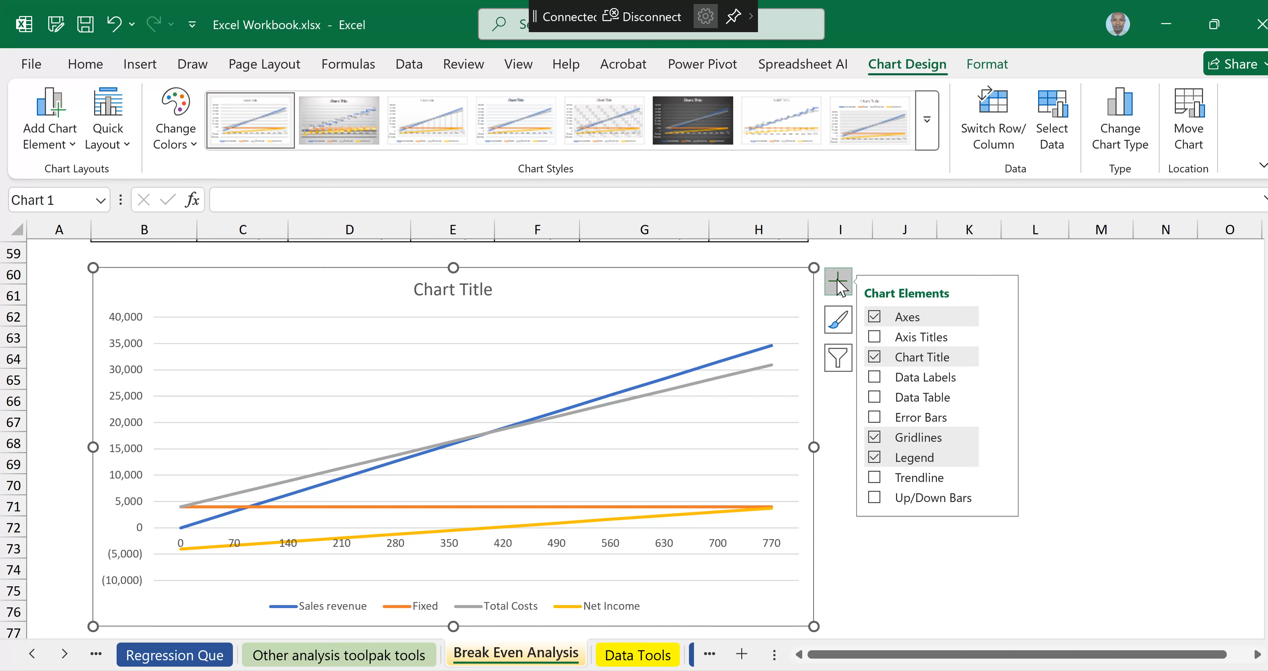
left_click(874, 338)
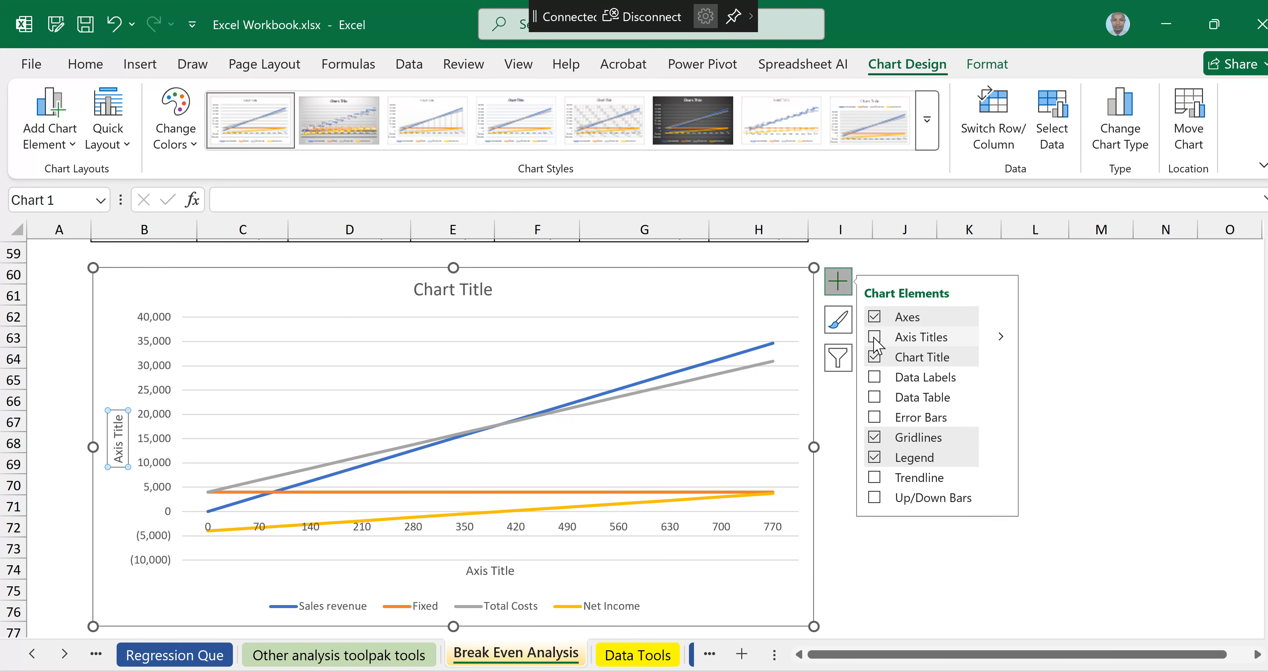
left_click(873, 337)
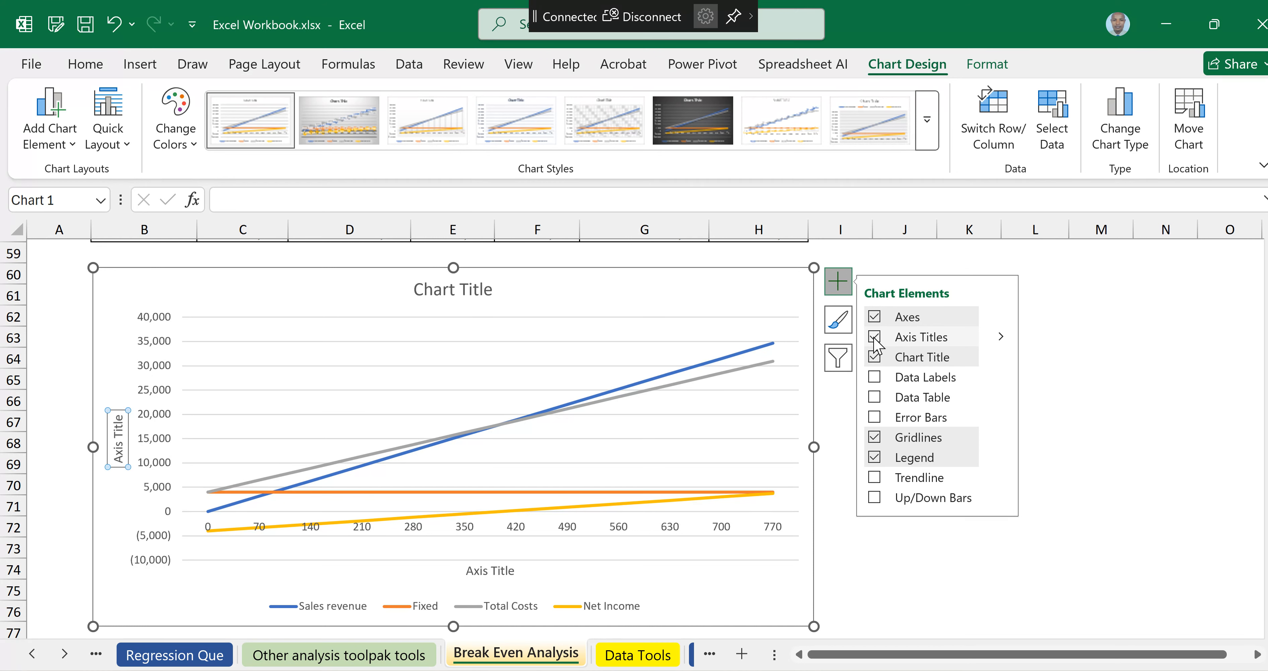
left_click(995, 438)
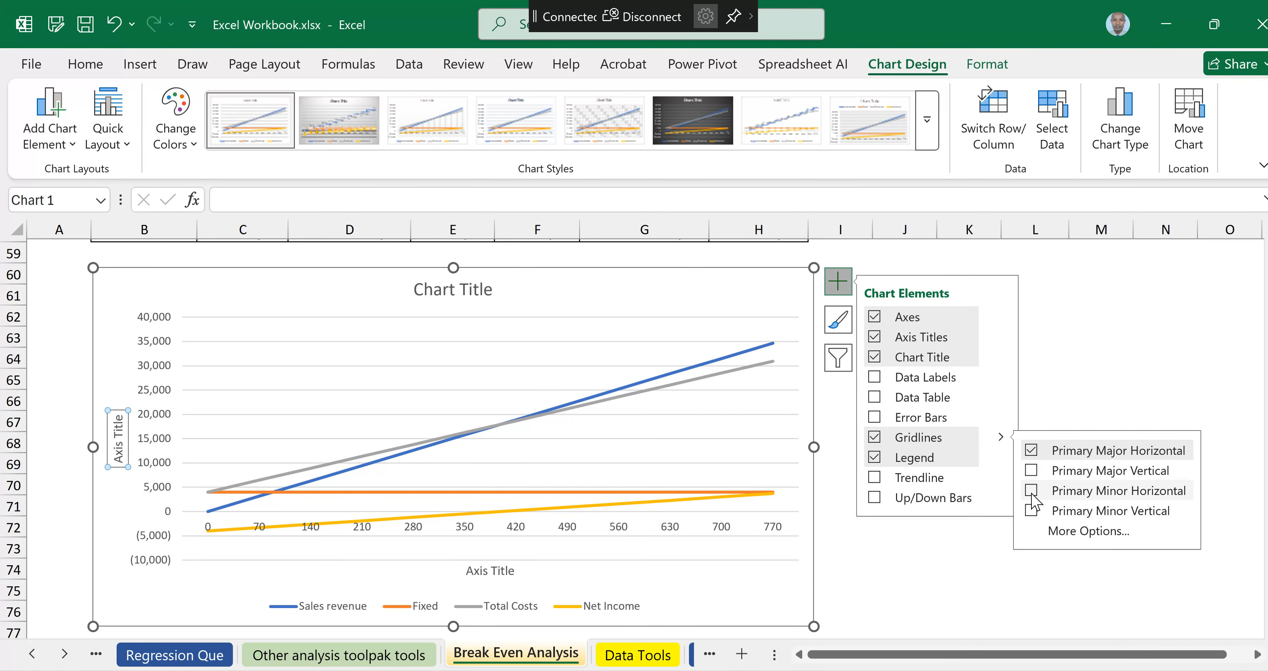
left_click(1032, 511)
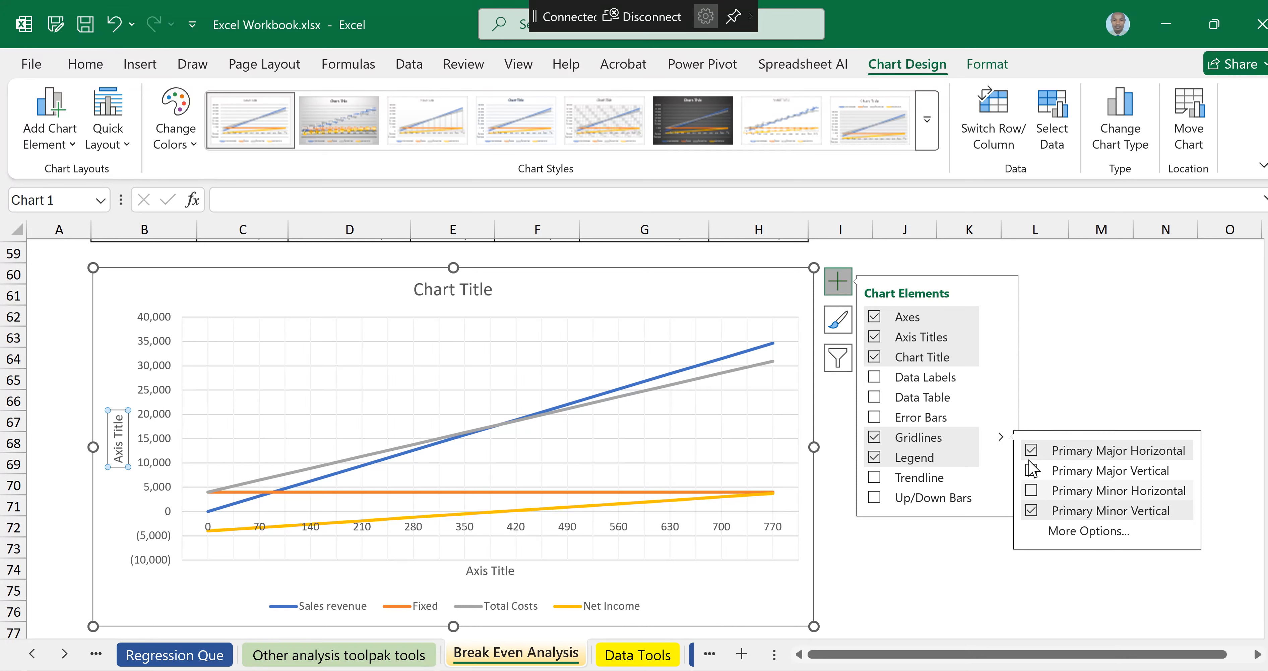
left_click(1029, 452)
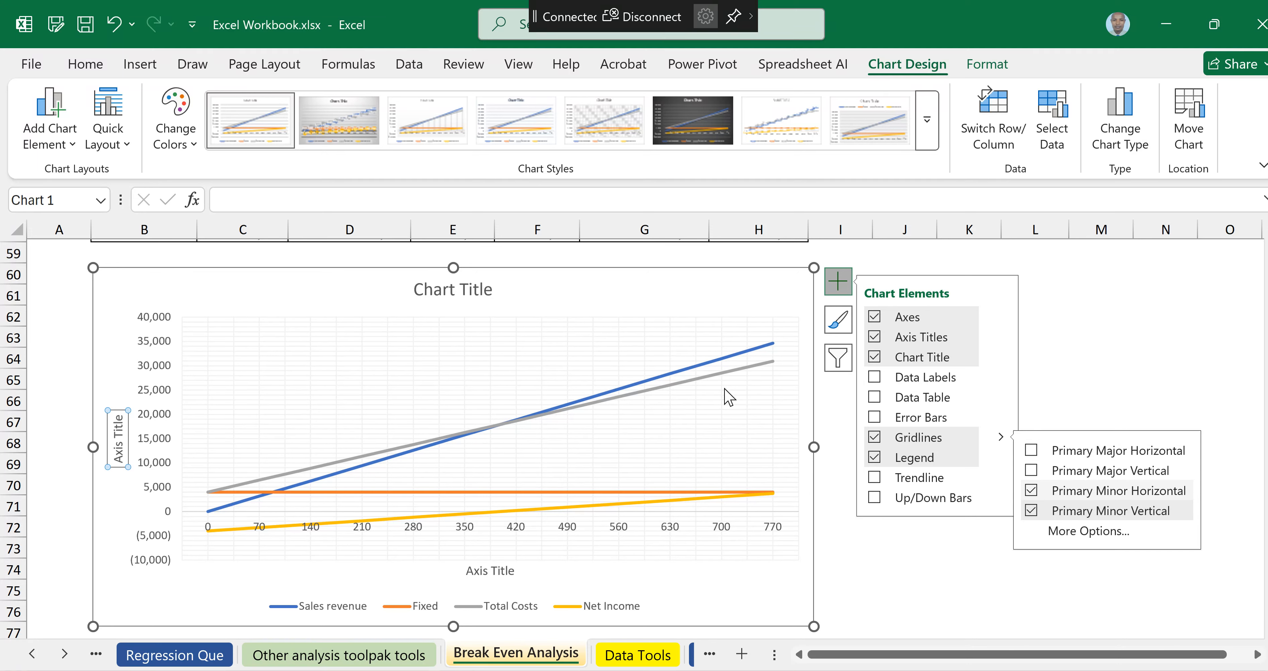
Step: Title the chart's horizontal axis Units Sold
left_click(641, 306)
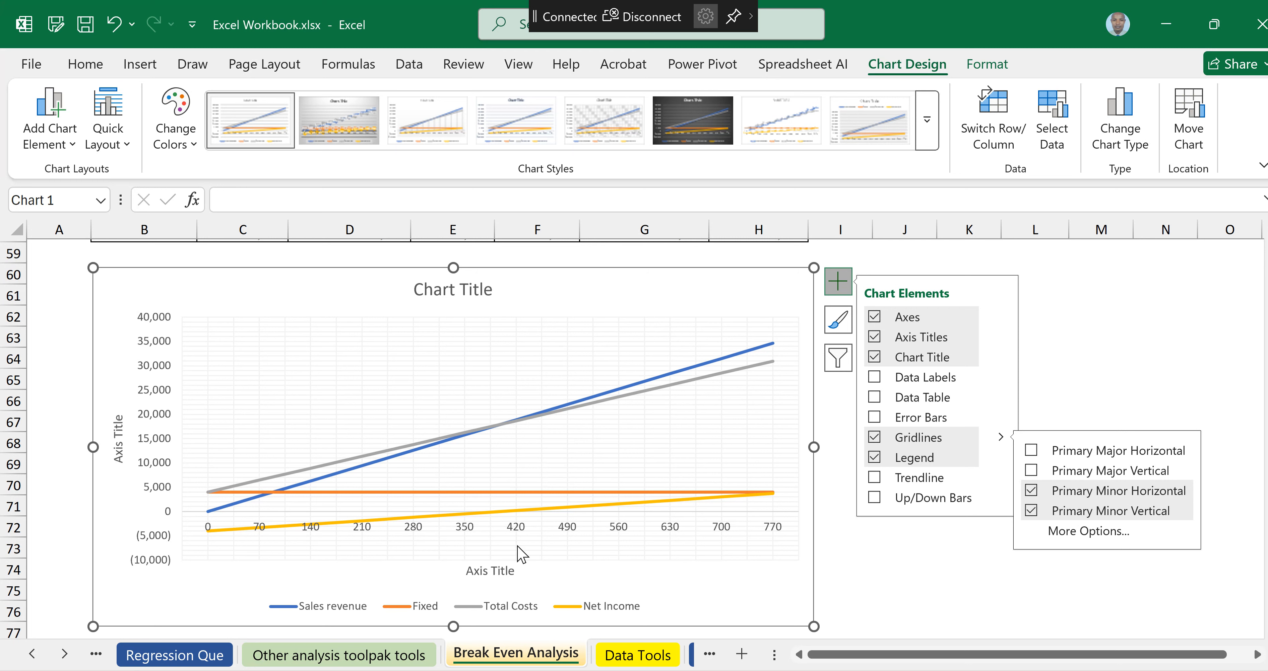
left_click(498, 571)
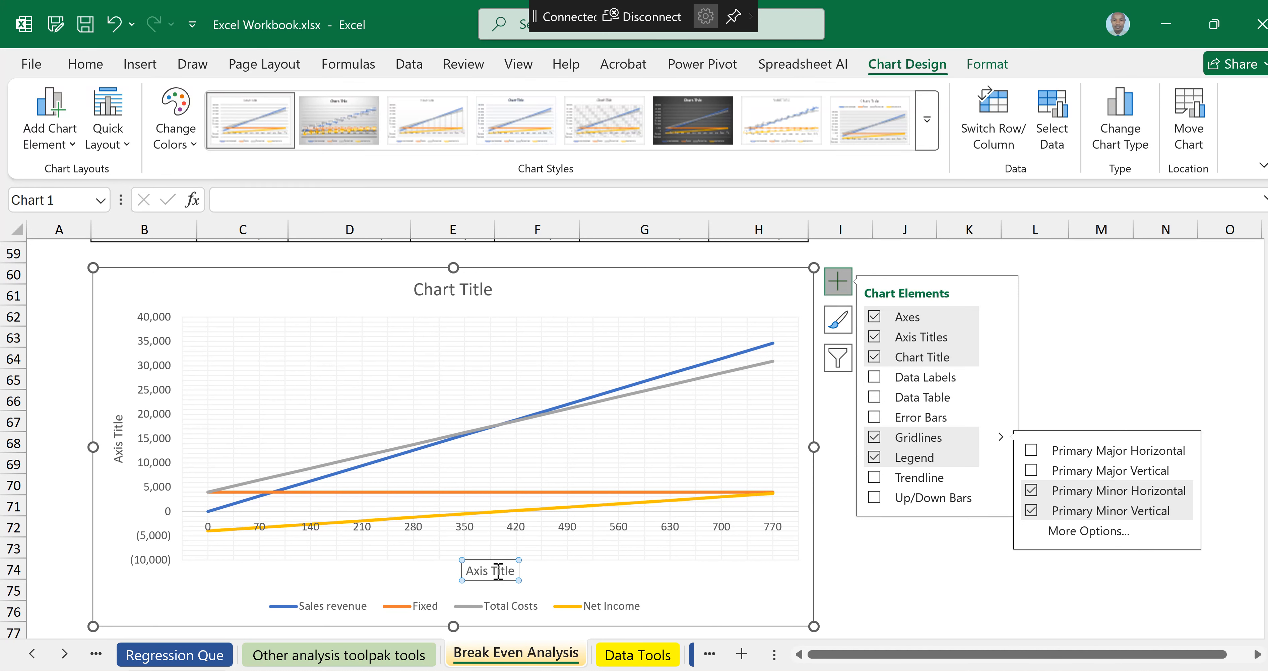
type("Units So")
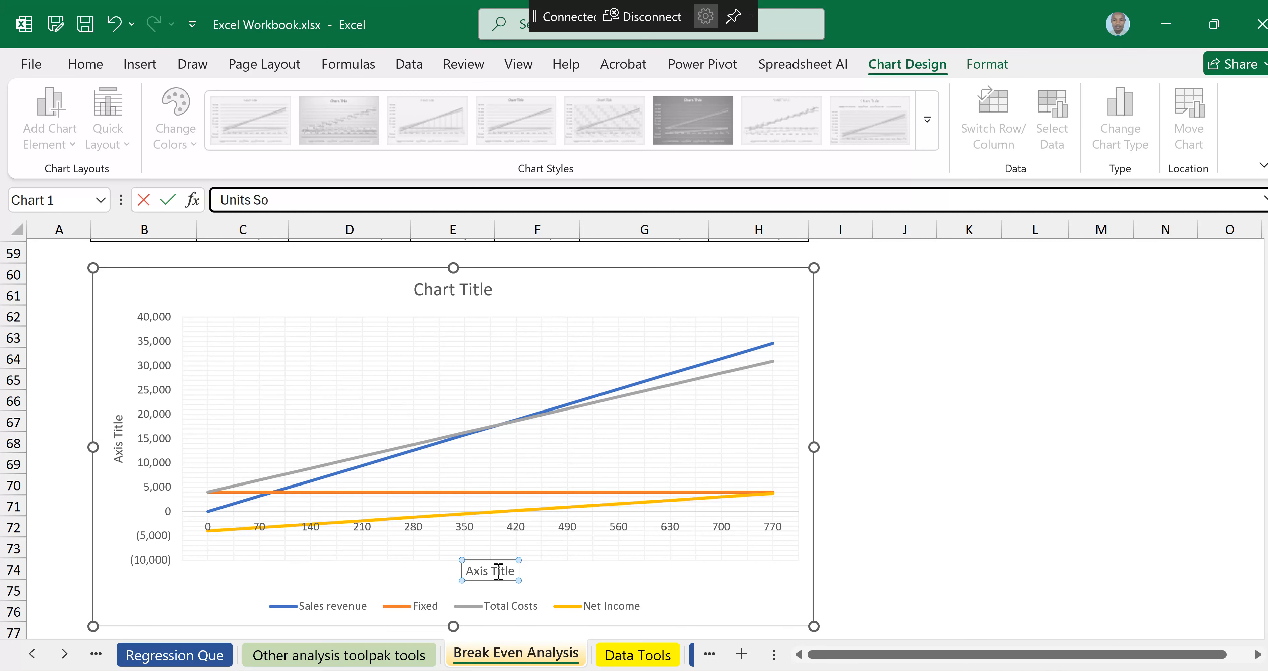
type("ld")
key("Return")
Step: Title the chart's vertical axis Amount
left_click(123, 449)
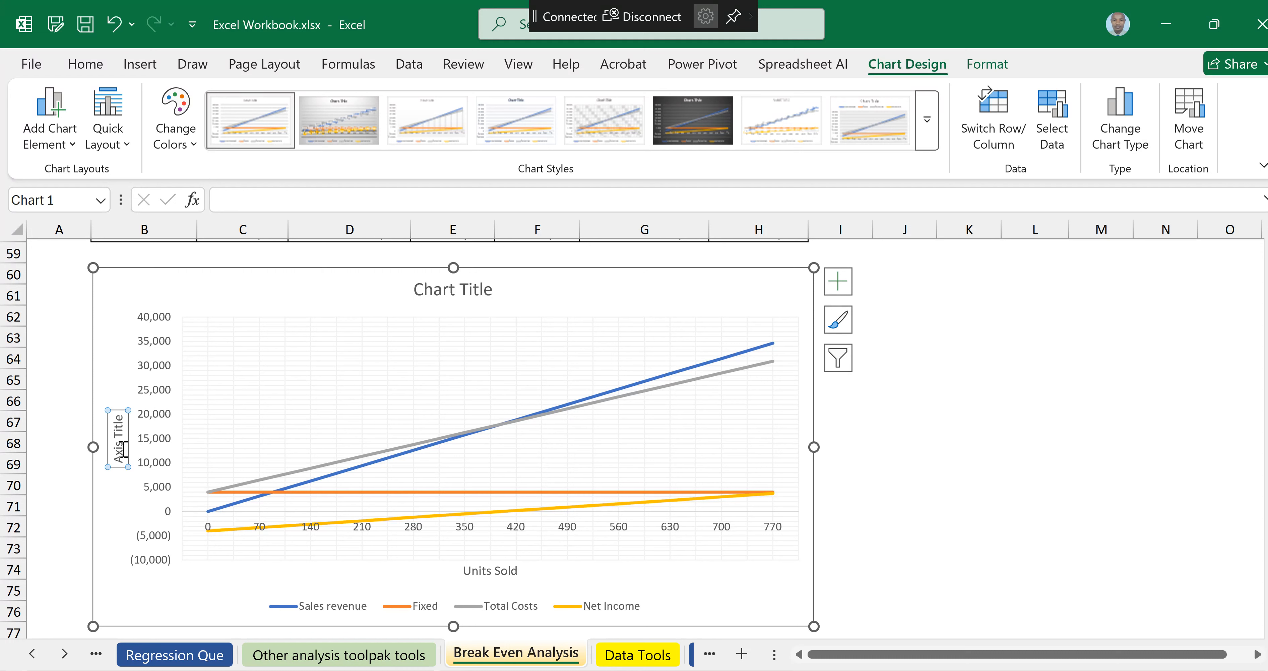
type("Amount")
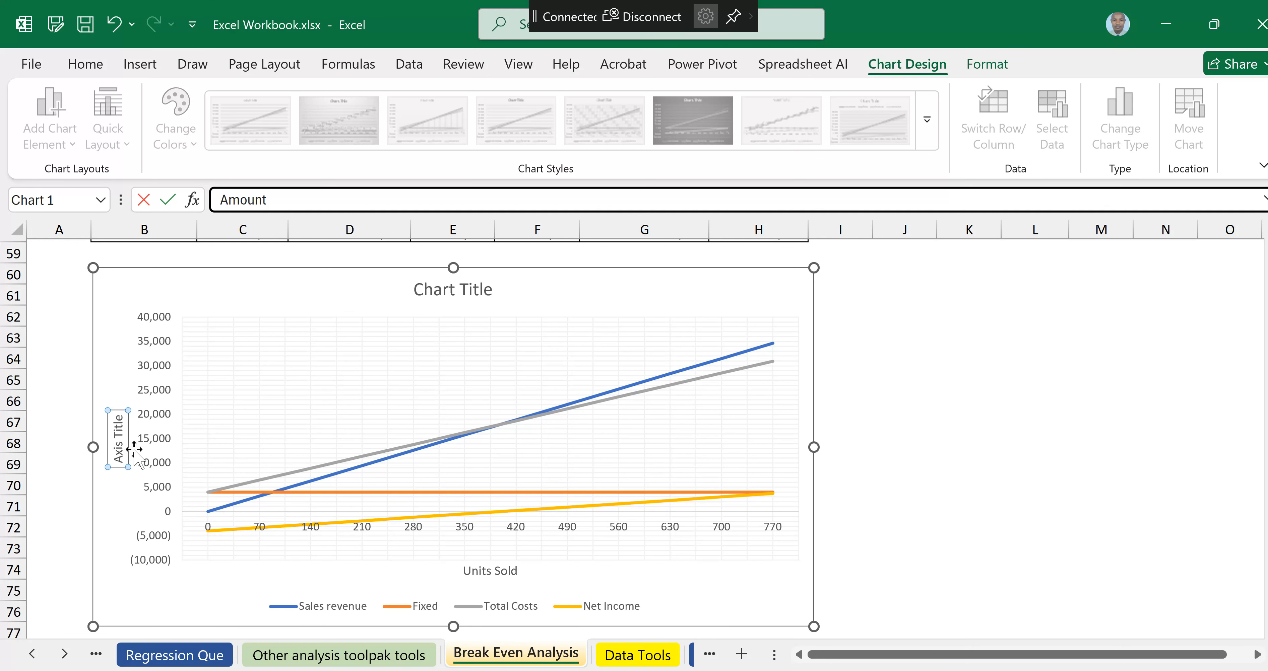
left_click(603, 299)
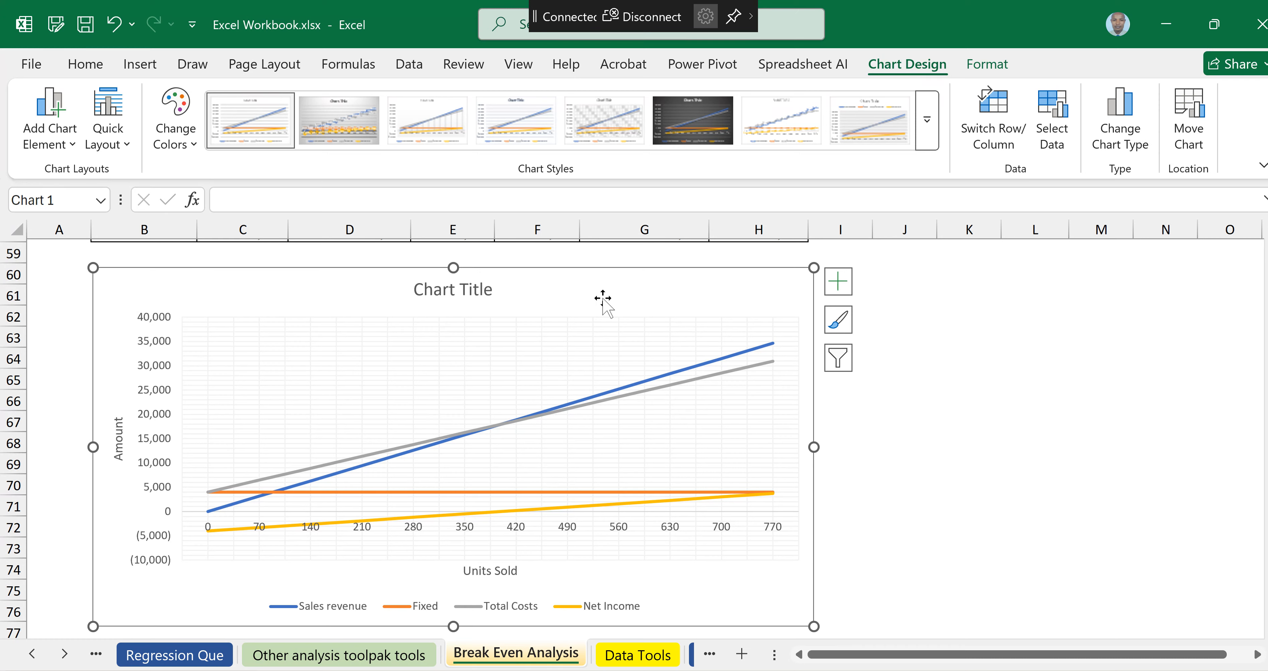
Step: Title the chart "A Chart showing BEP in Units and Revenue"
left_click(476, 296)
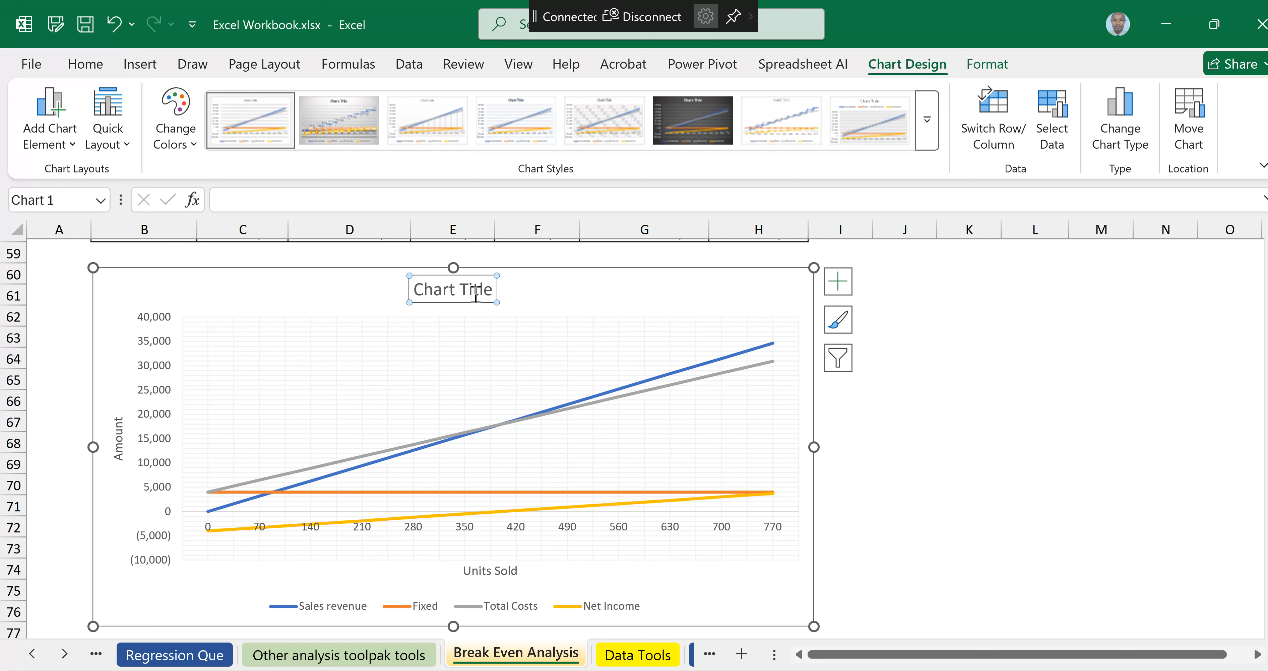
type("C")
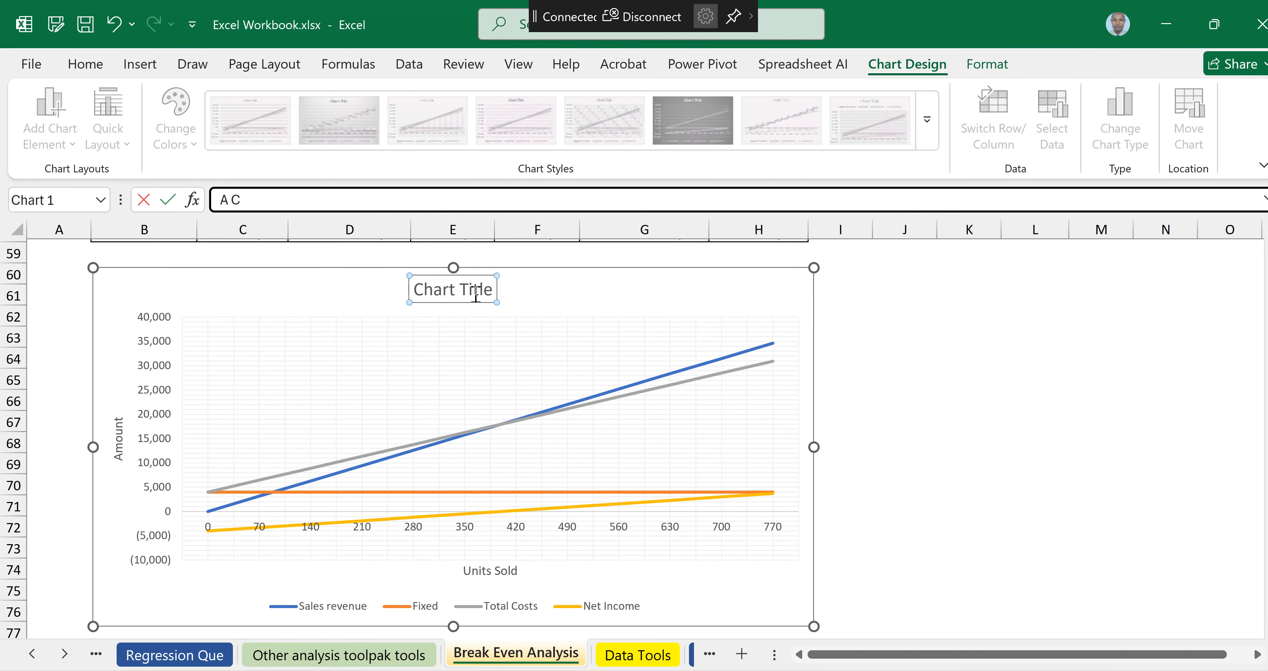
type("hart showing BEP")
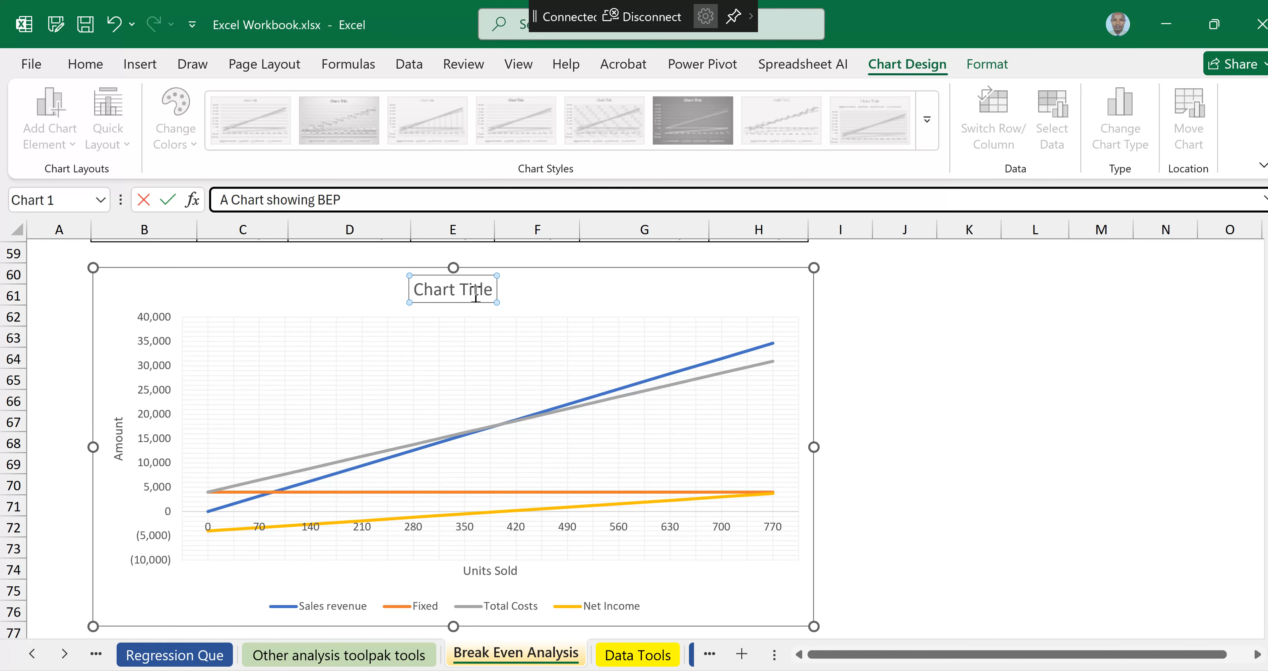
type(" in Units and Revenue")
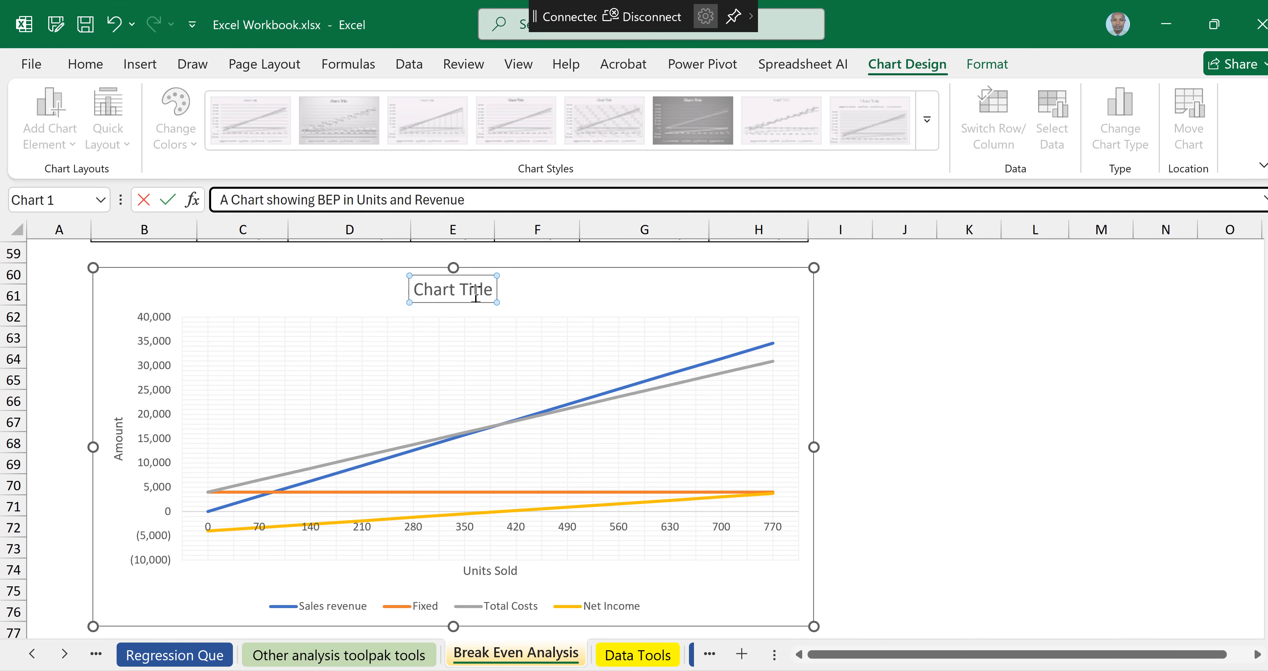
key("Return")
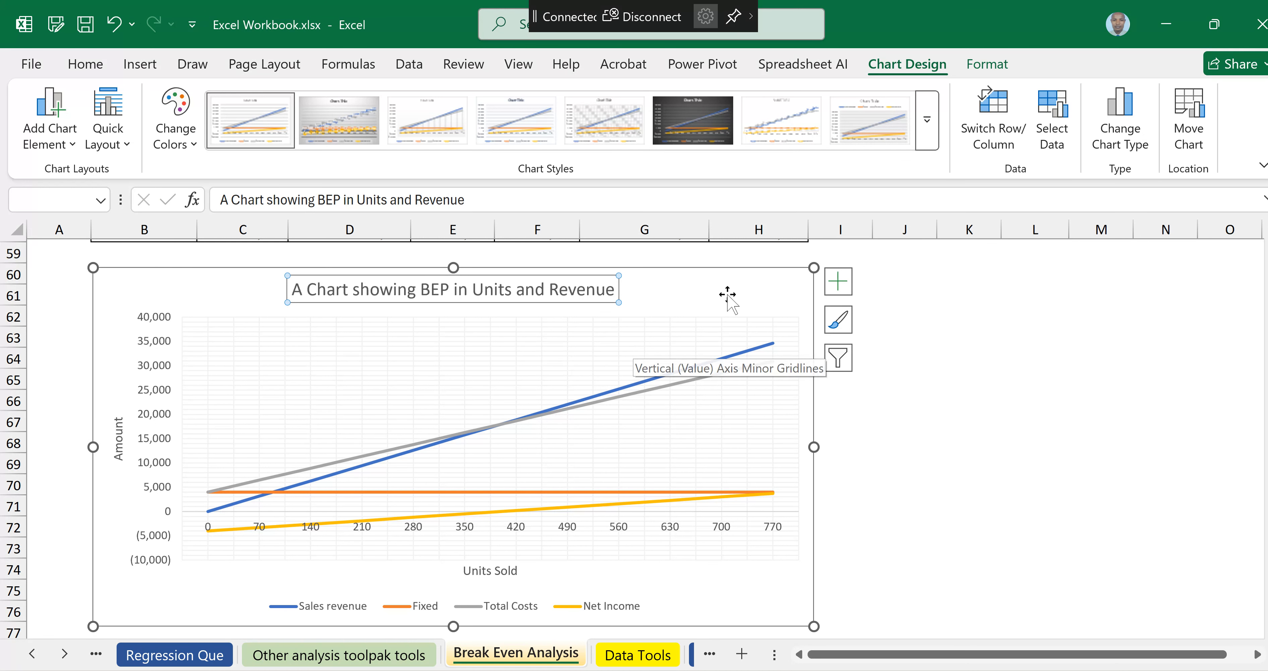
left_click(760, 294)
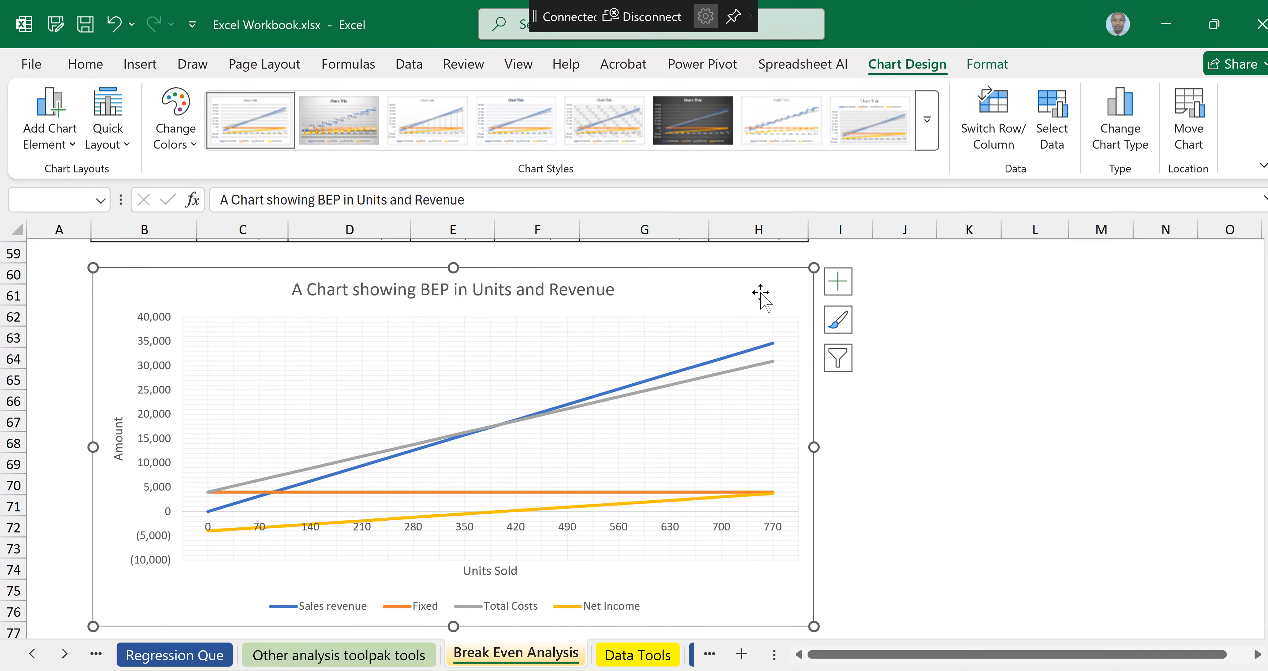
left_click(1069, 389)
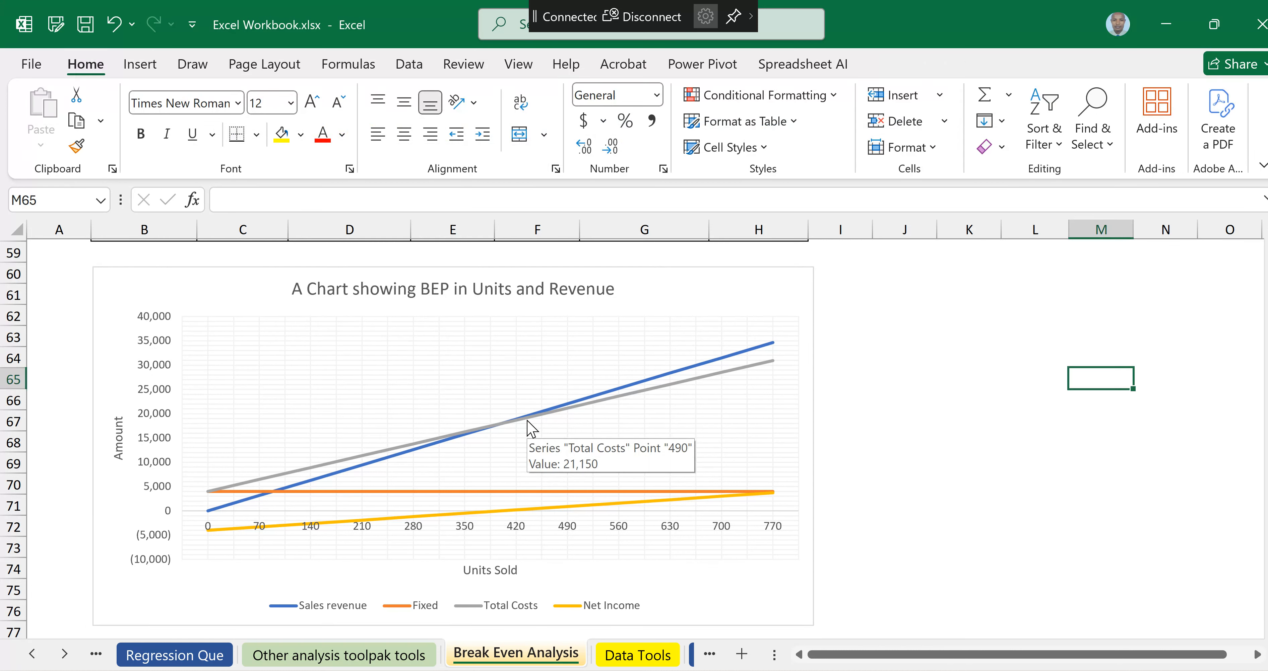
Step: Try to add a data callout to the Total Costs line at the break-even point
left_click(498, 426)
left_click(516, 419)
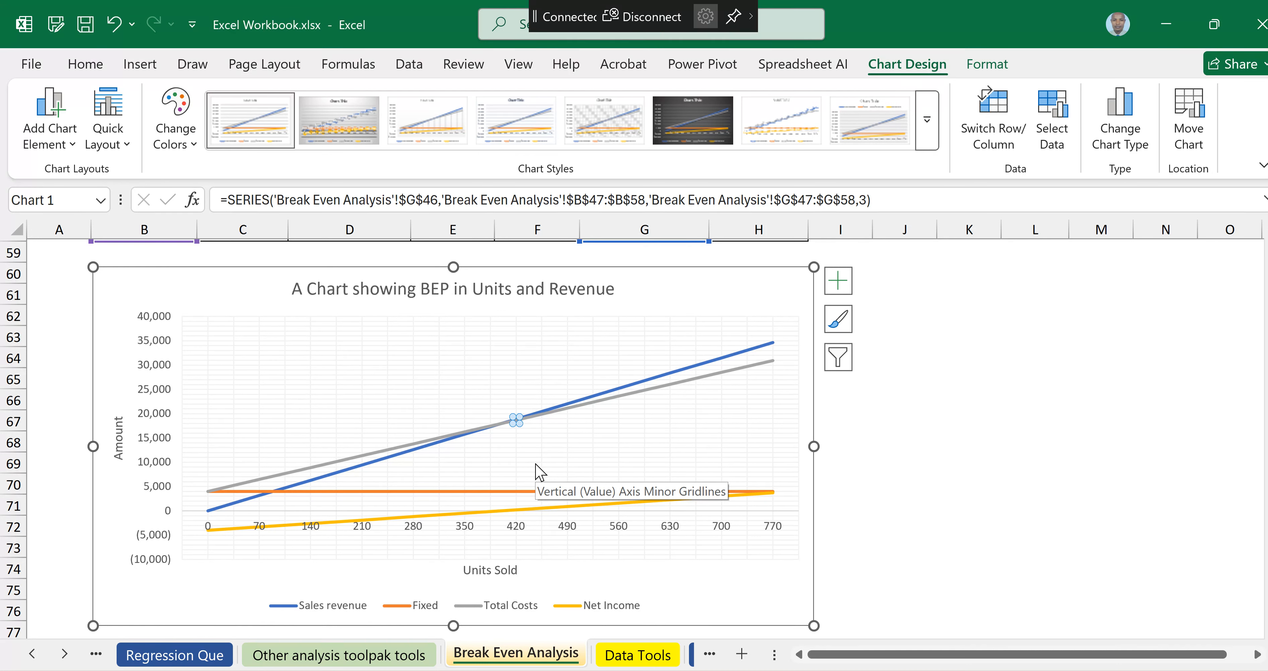
right_click(515, 421)
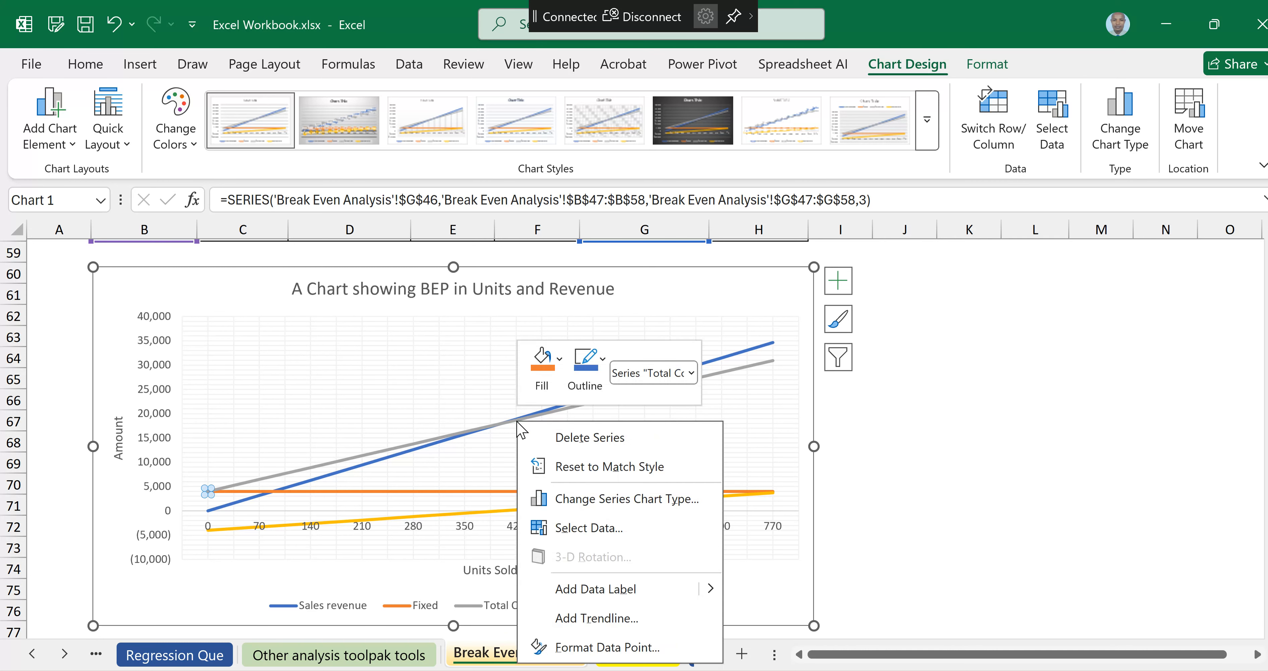
left_click(537, 413)
left_click(515, 420)
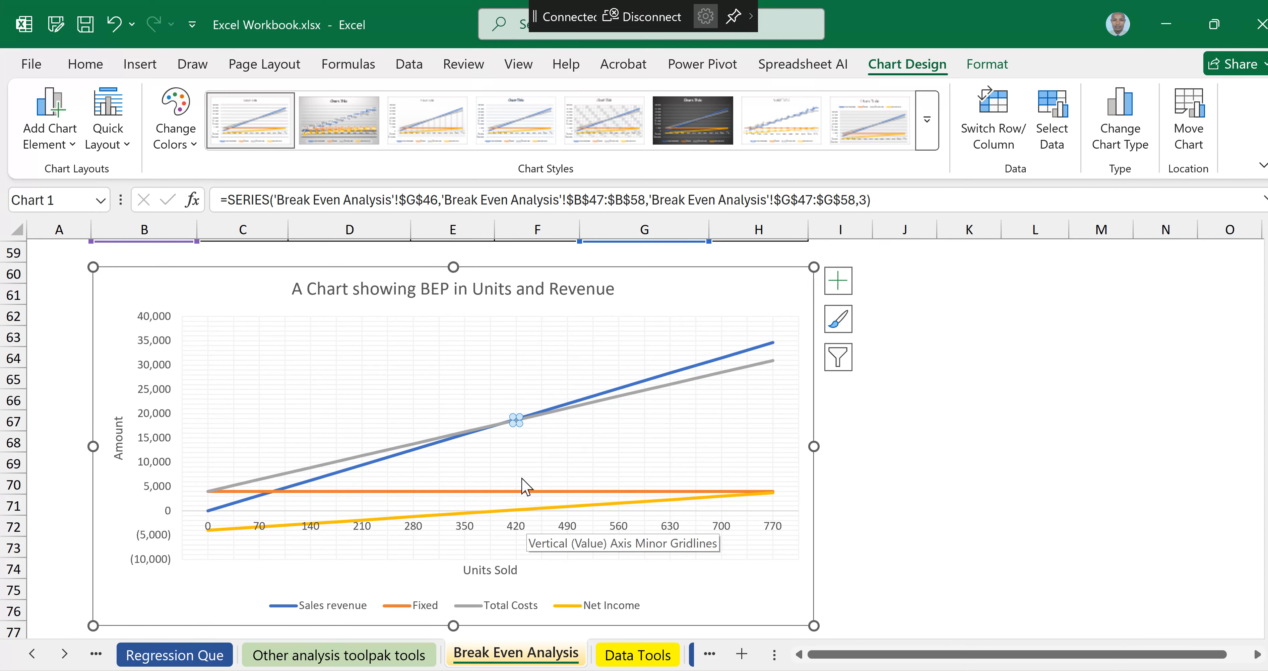
right_click(515, 419)
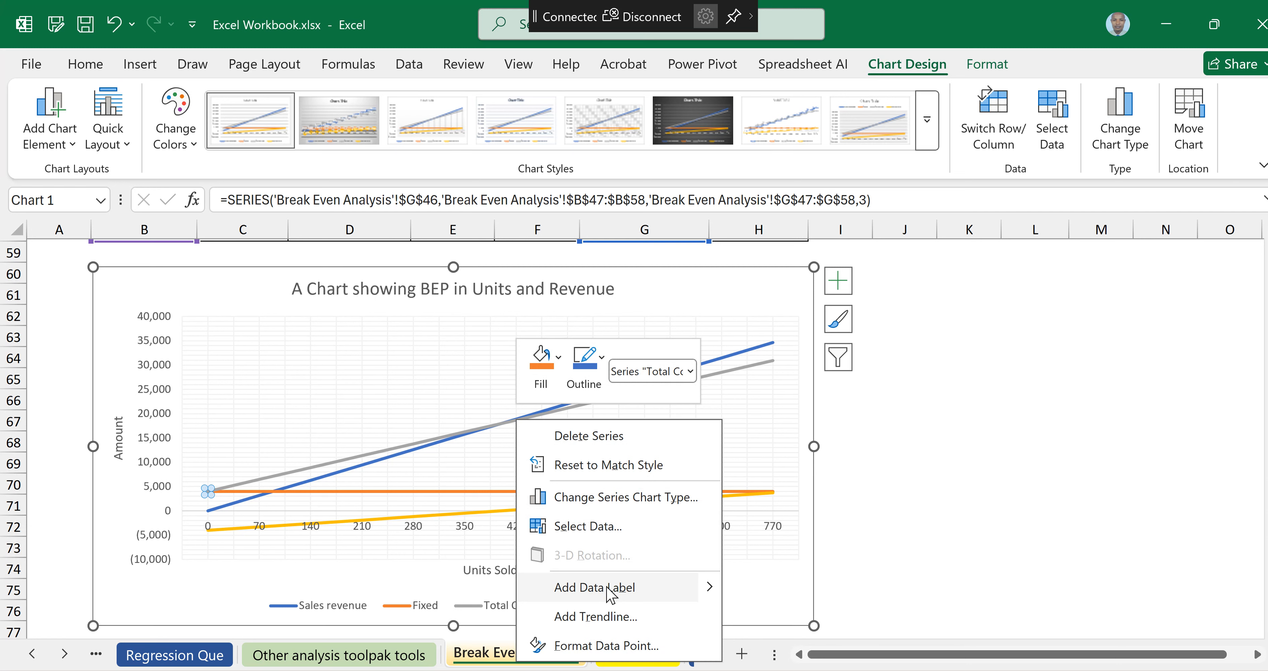
mouse_move(708, 593)
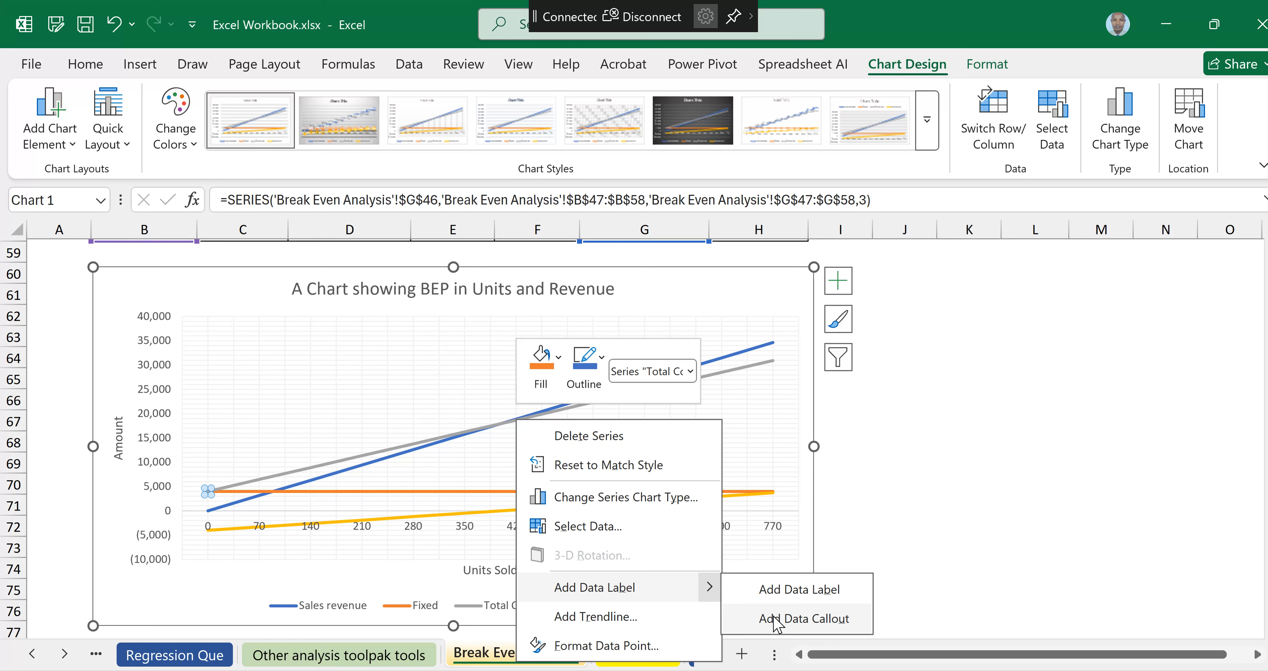
key("Escape")
left_click(565, 409)
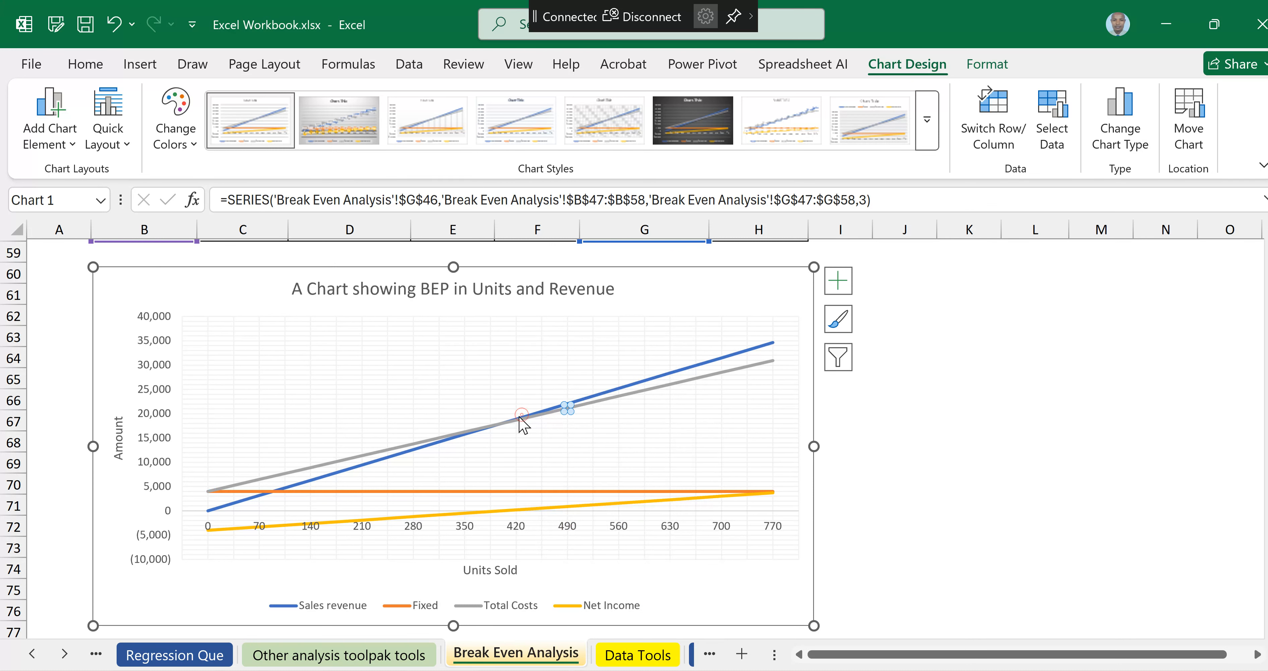
left_click(507, 417)
left_click(513, 421)
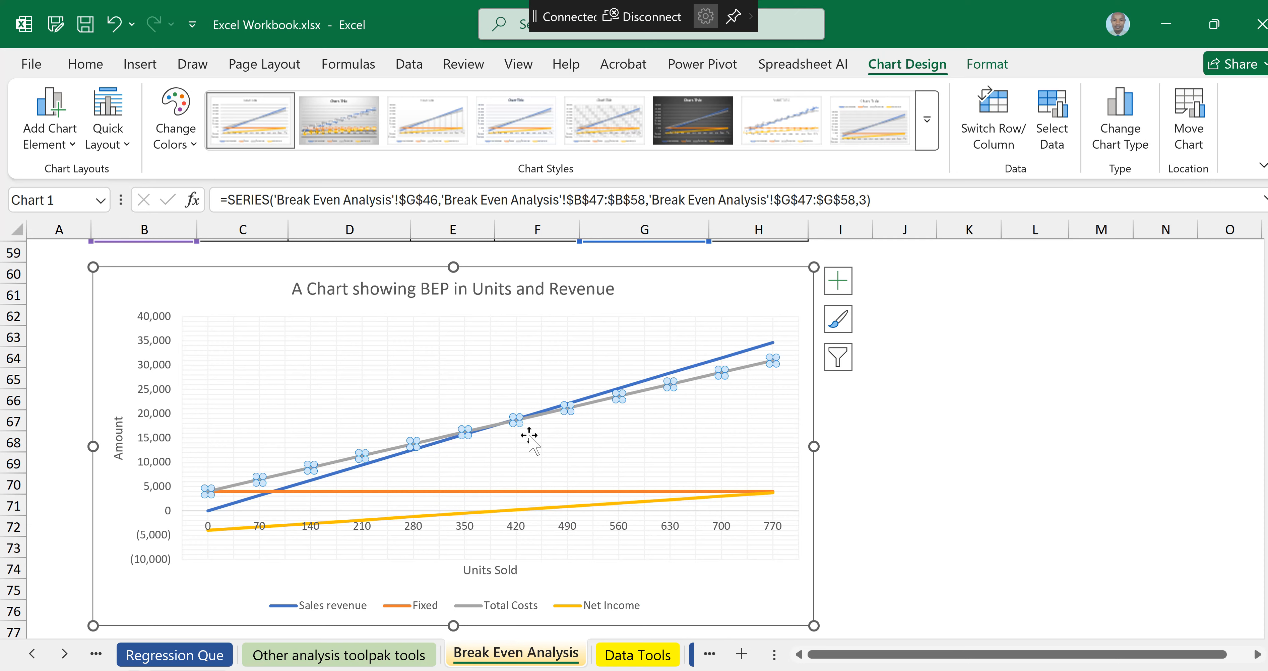
left_click(512, 417)
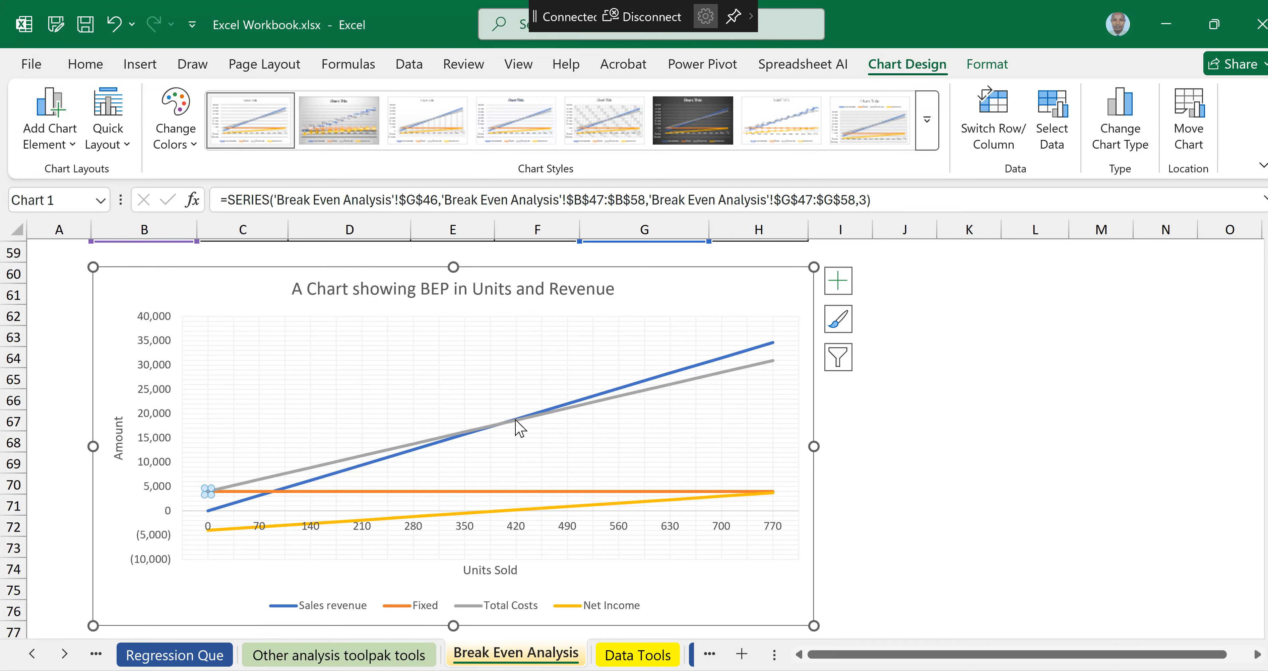
right_click(515, 420)
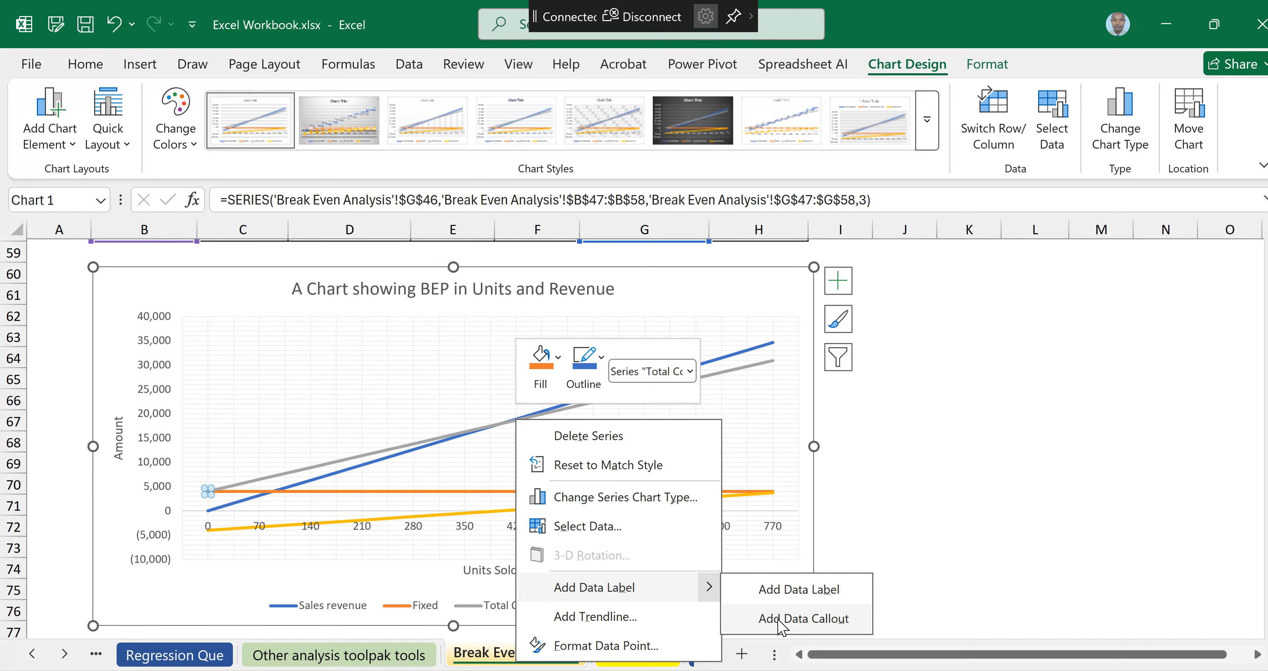
left_click(778, 621)
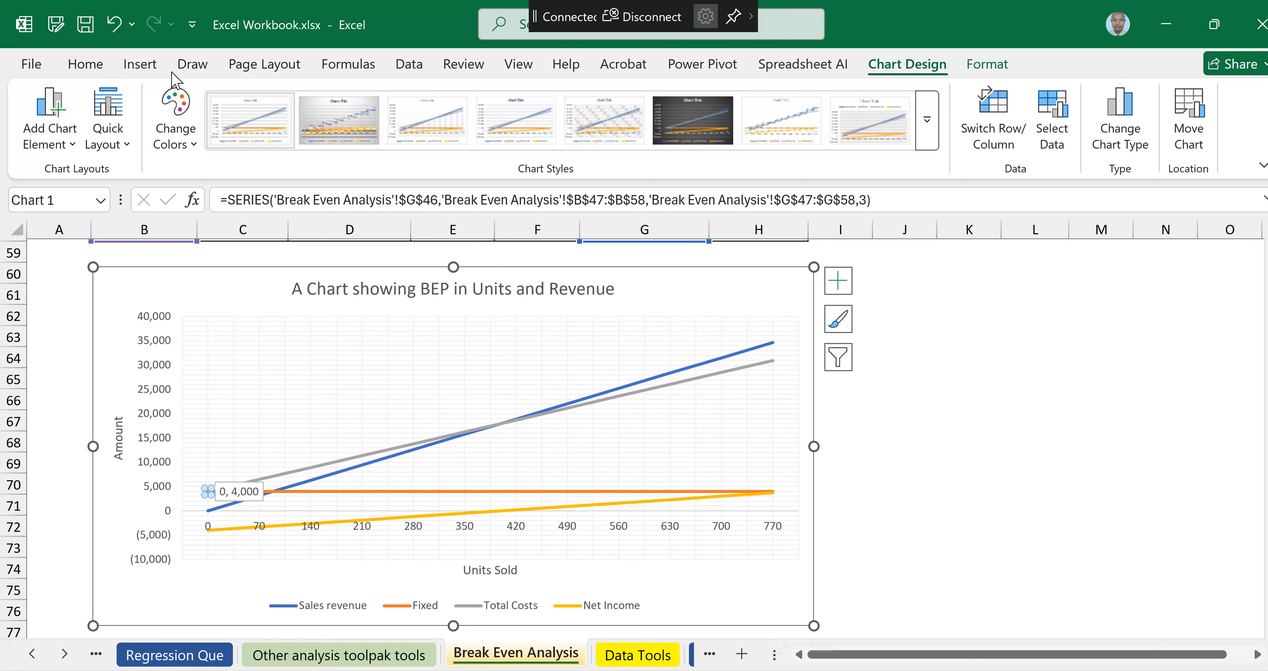
left_click(114, 24)
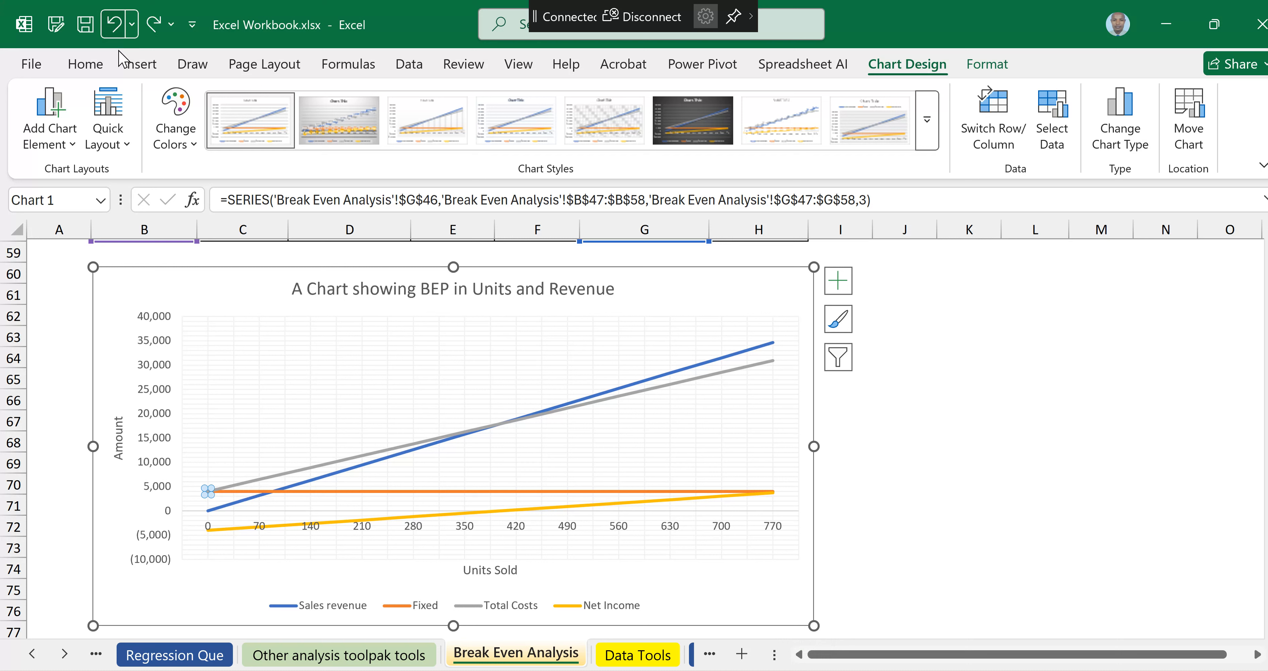
Step: Add a data callout to the Total Costs point at 420 units where the revenue and cost lines cross
left_click(507, 422)
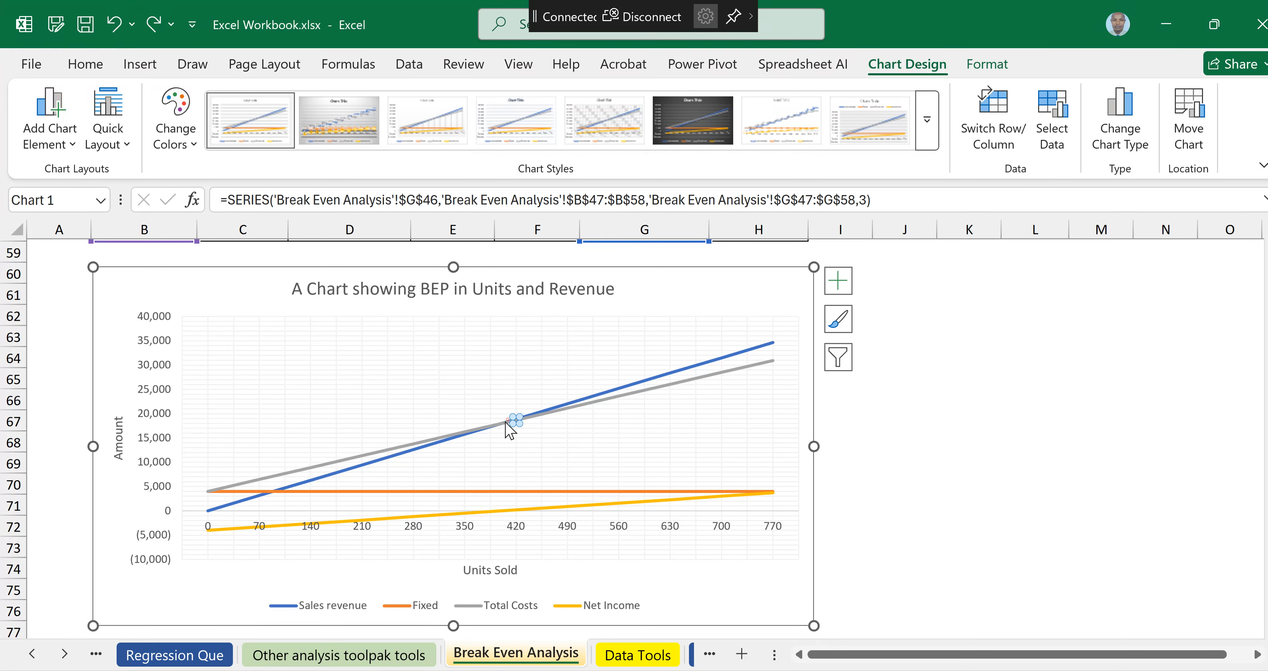
right_click(512, 420)
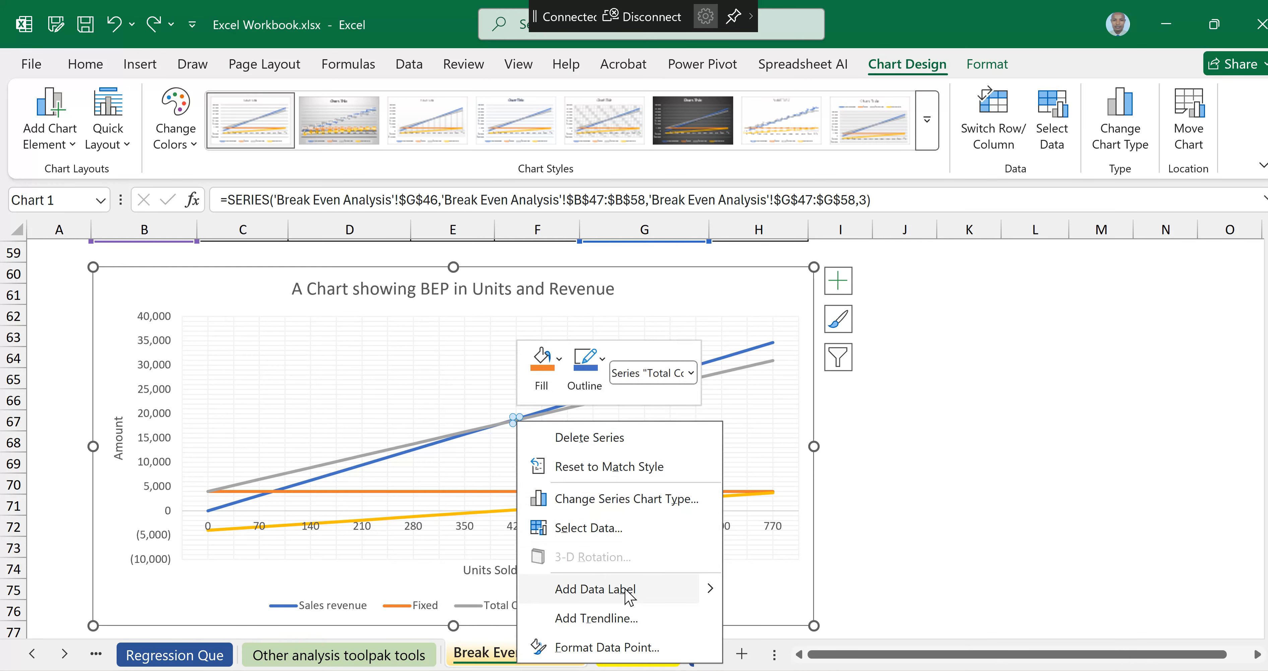
mouse_move(710, 589)
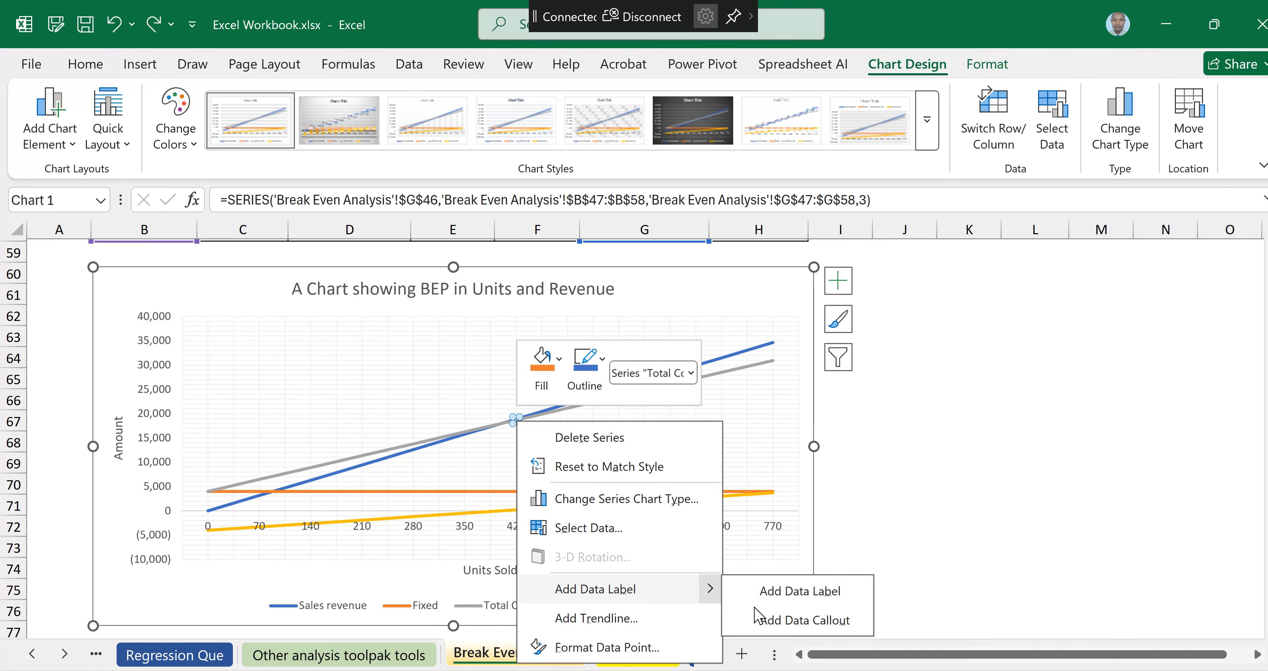
left_click(775, 621)
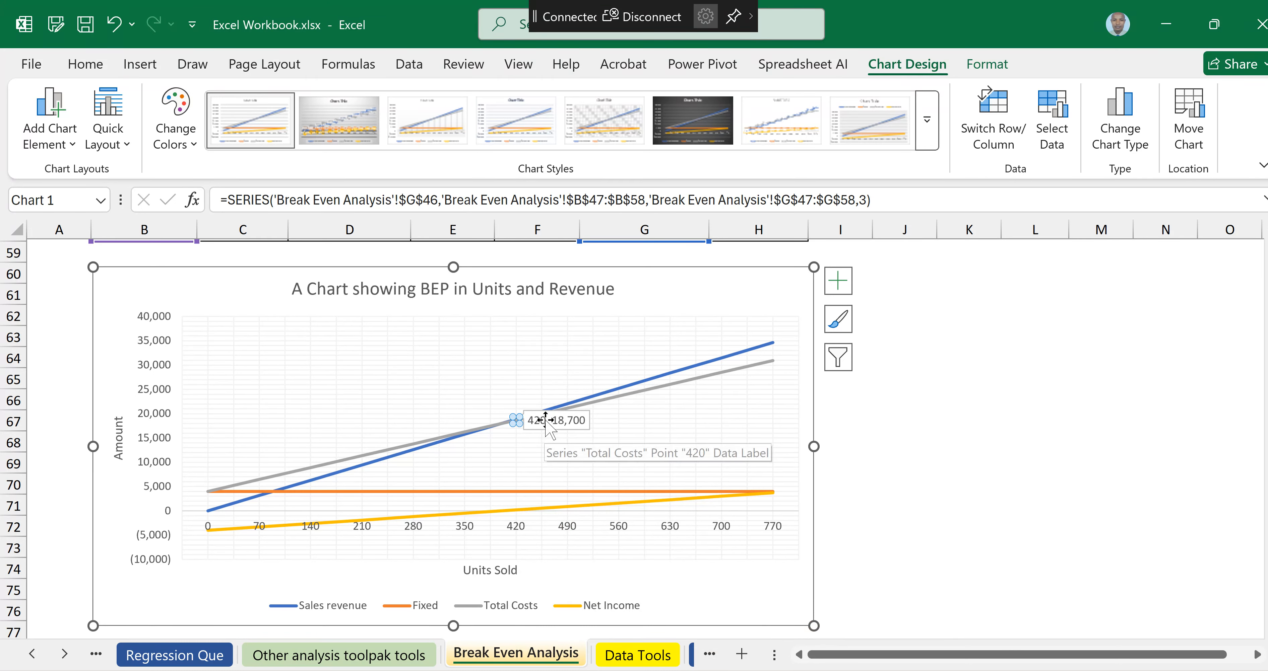
Step: Move the callout up above the intersection, near the top of the plot area
mouse_move(546, 420)
left_mouse_down()
mouse_move(532, 374)
mouse_move(498, 348)
mouse_move(376, 344)
left_mouse_up()
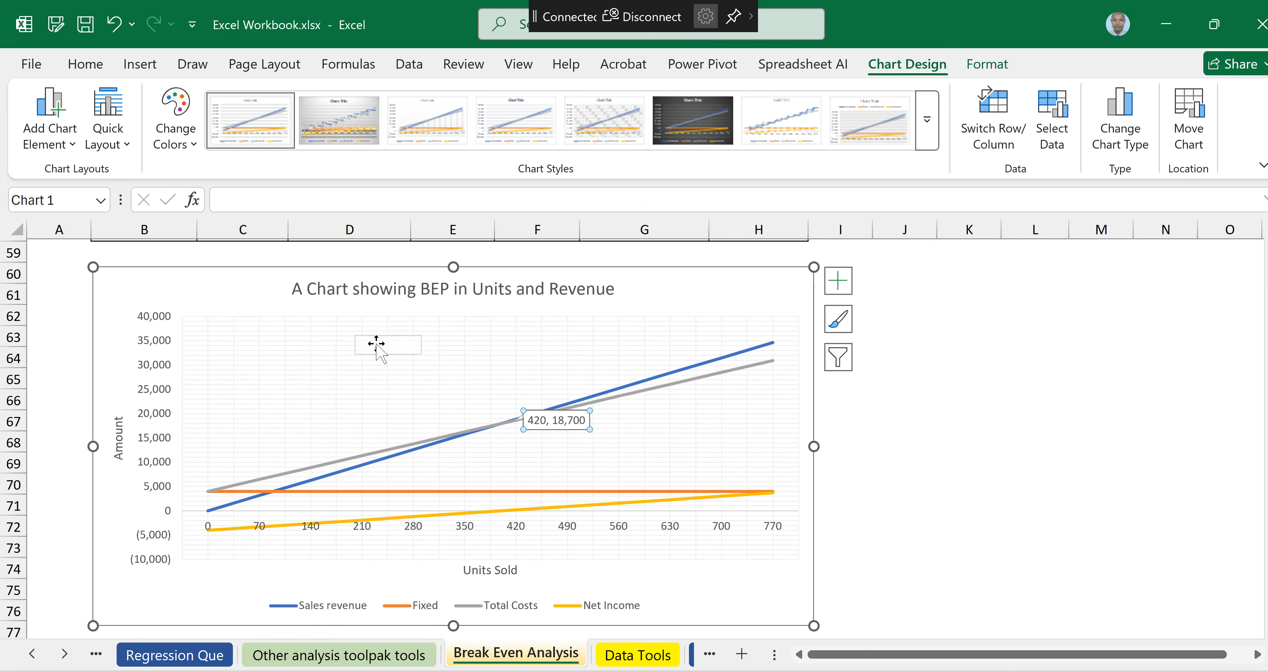
left_click(411, 347)
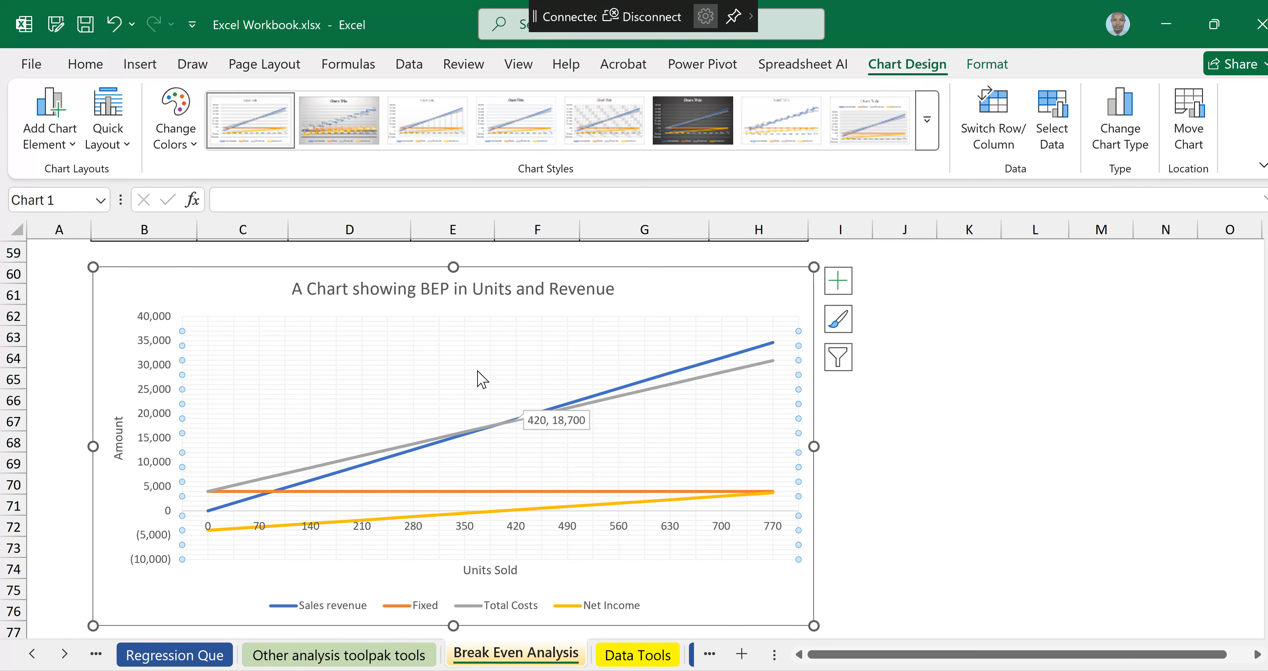
left_click_drag(541, 416, 510, 367)
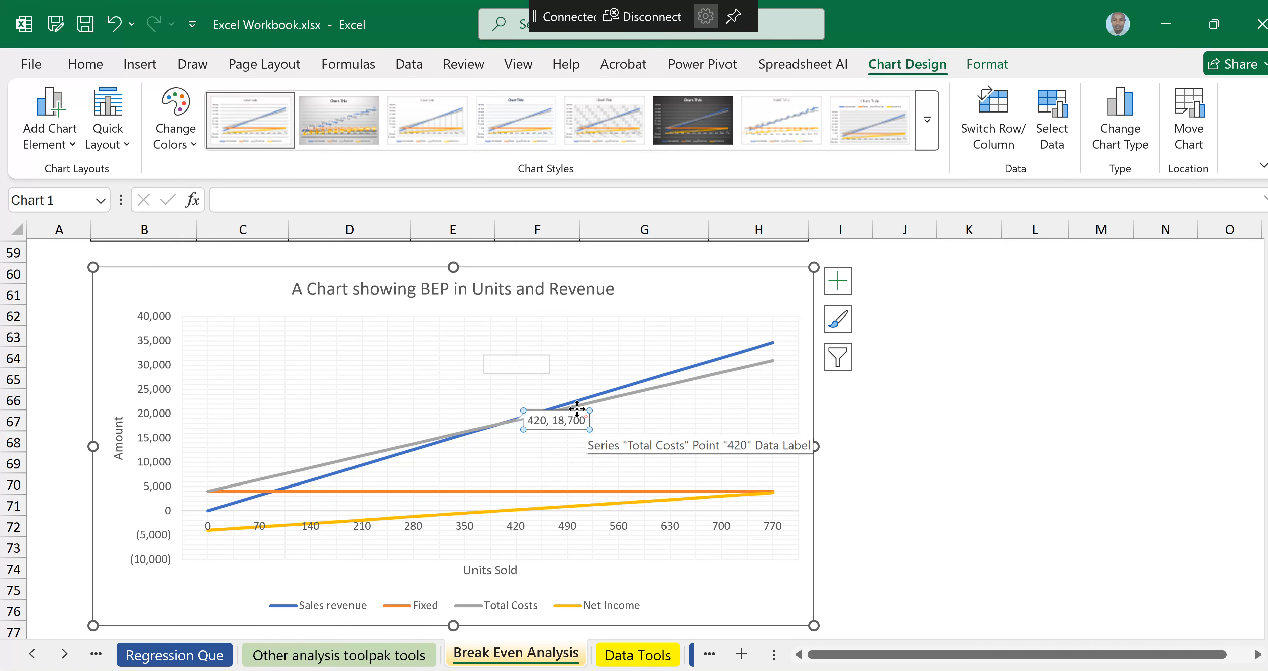
left_click_drag(576, 408, 515, 340)
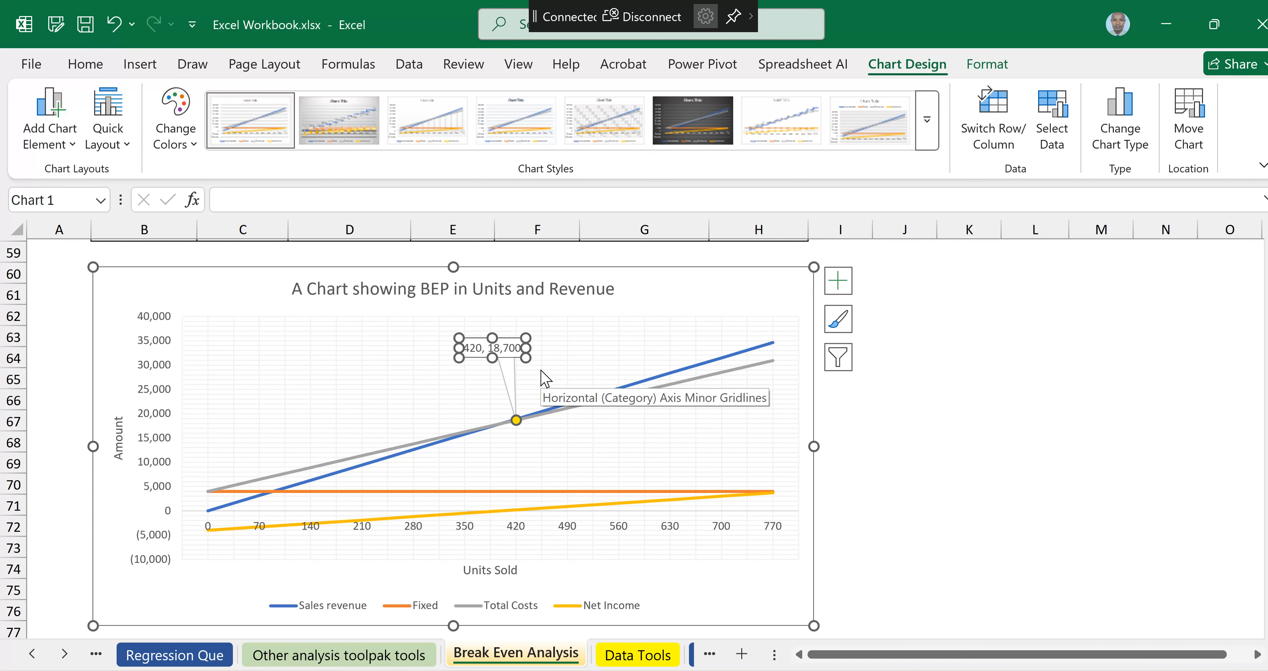
Step: Edit the callout text to read "BEP in Units 420, BEP in Revenue 18,700"
left_click(483, 349)
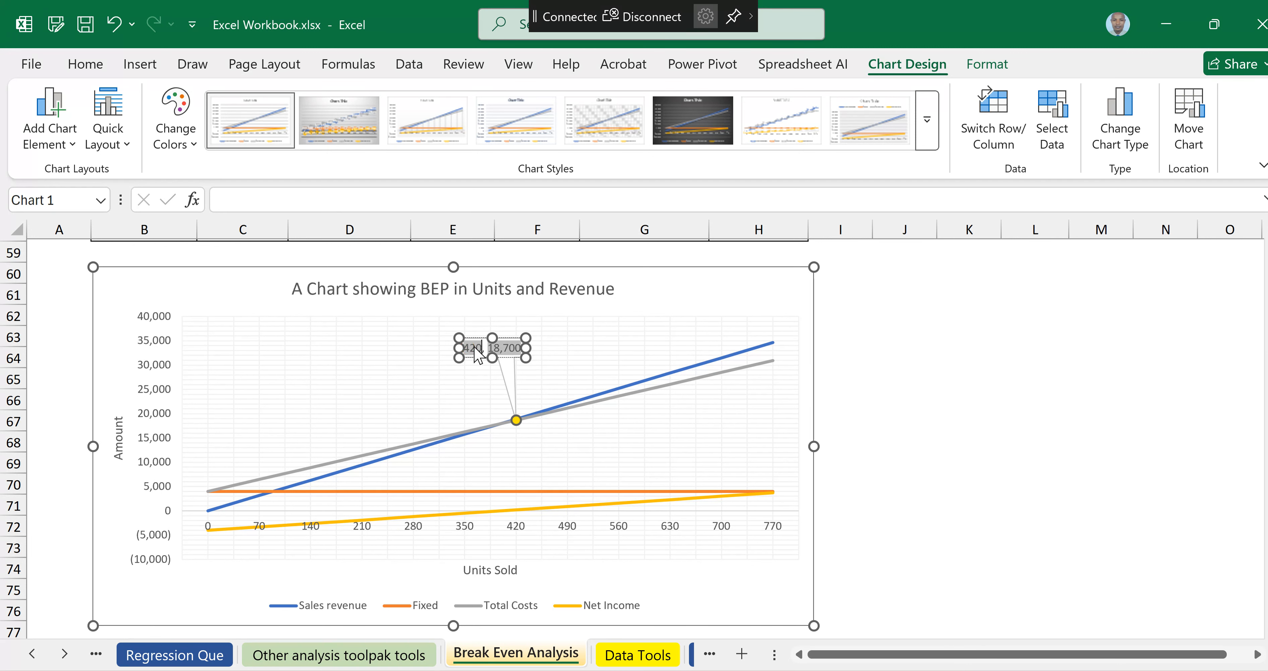
left_click(486, 348)
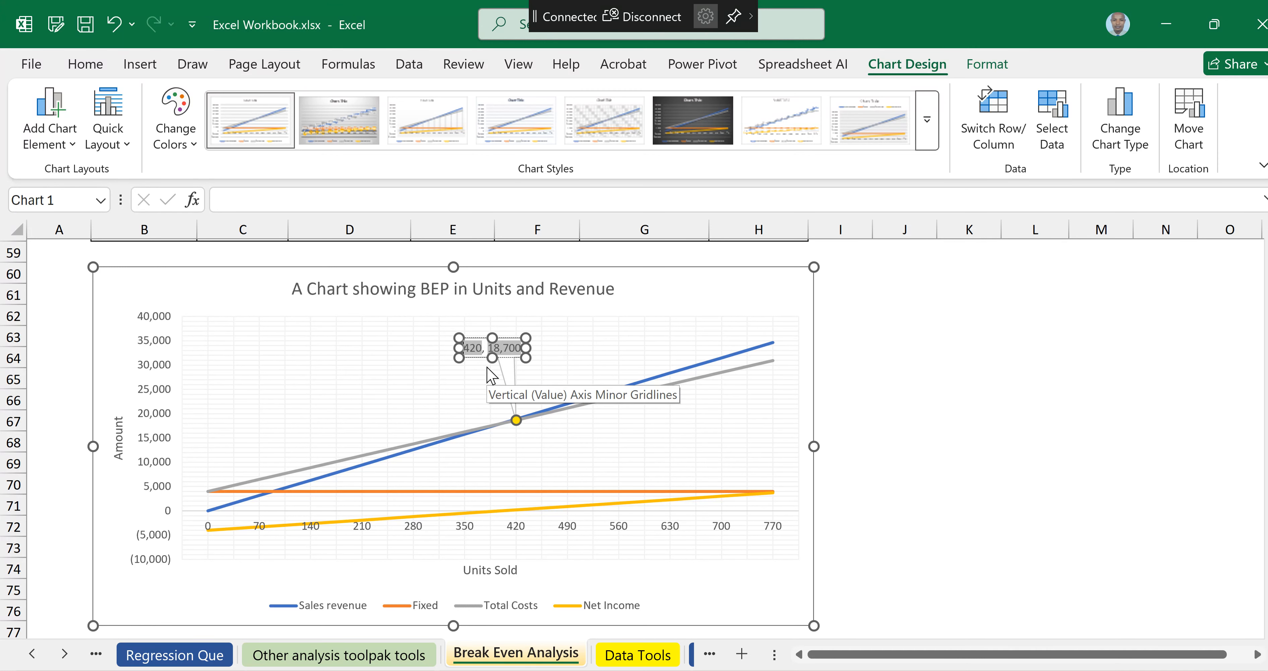
type("BEP")
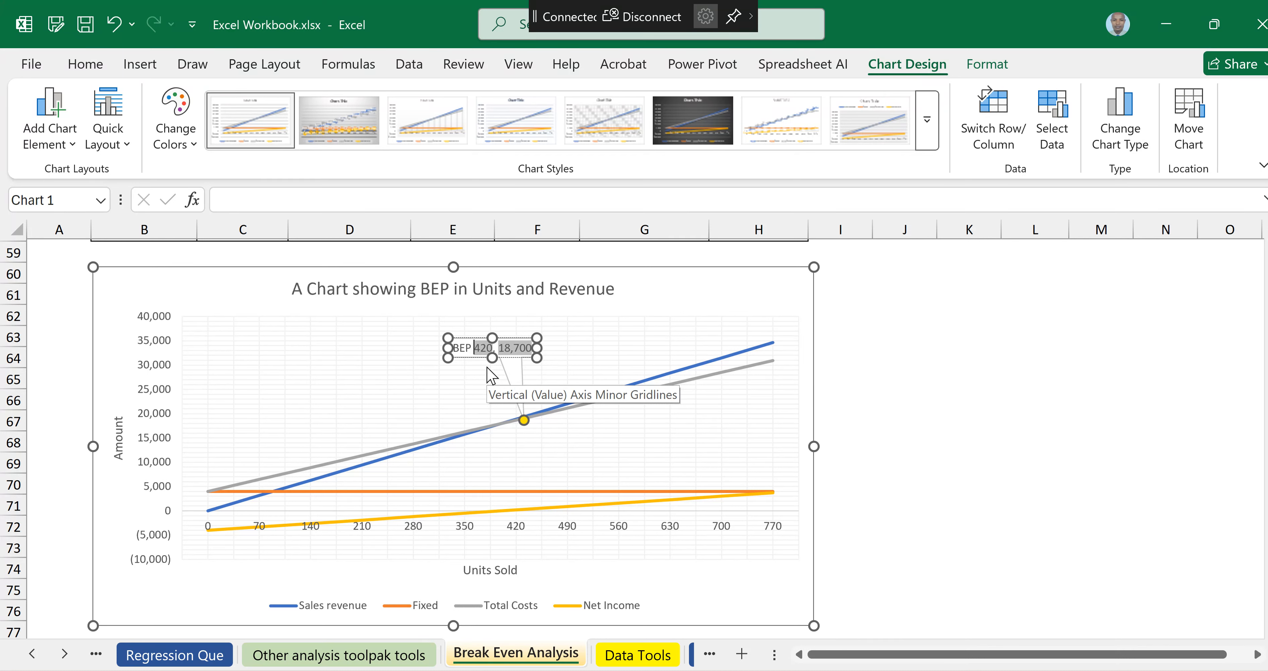
type(" in Units")
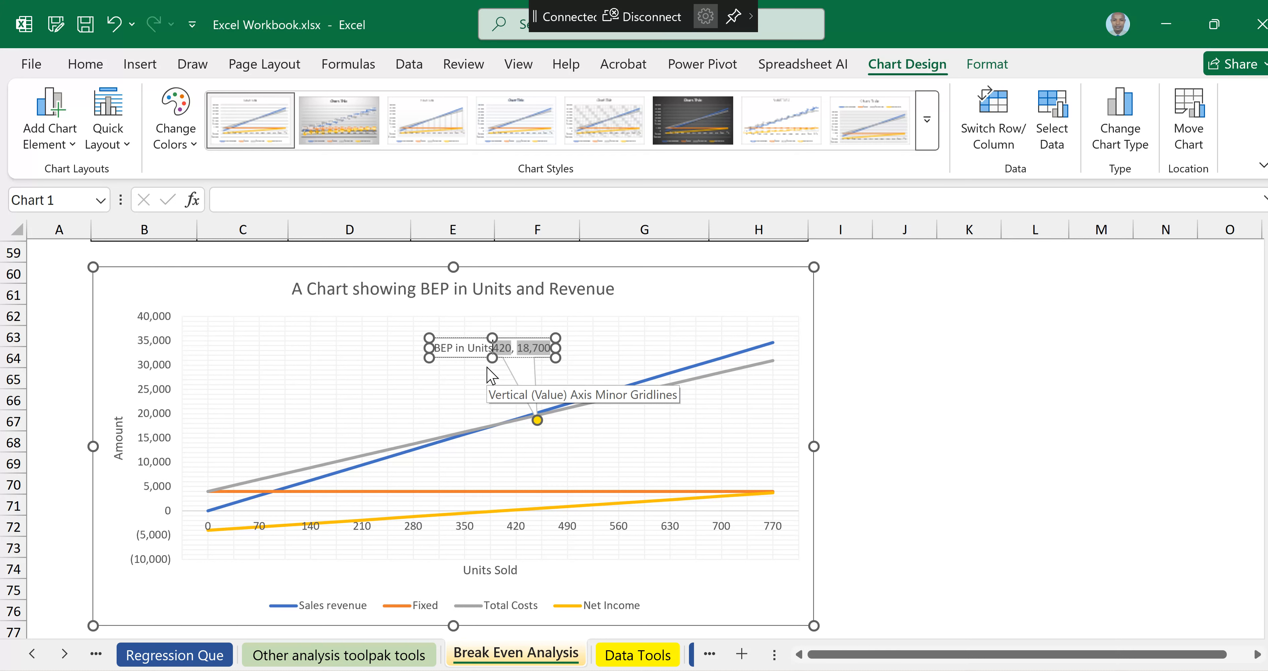
type(" 420, ")
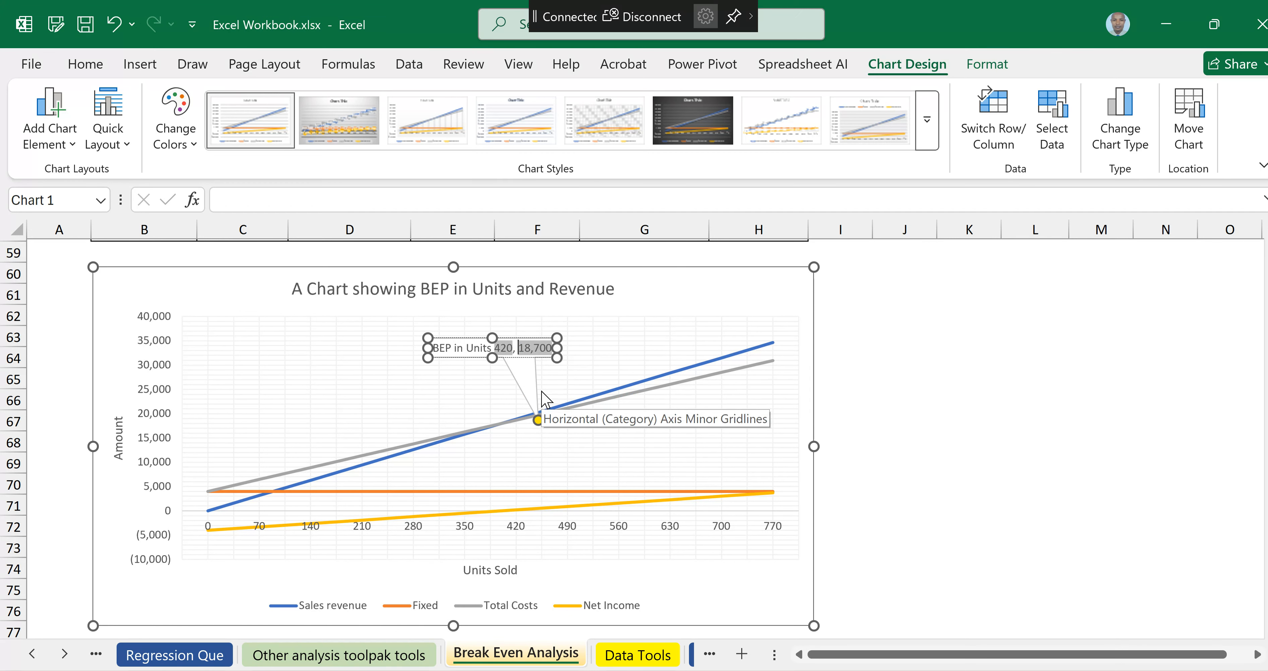
type("BEP ")
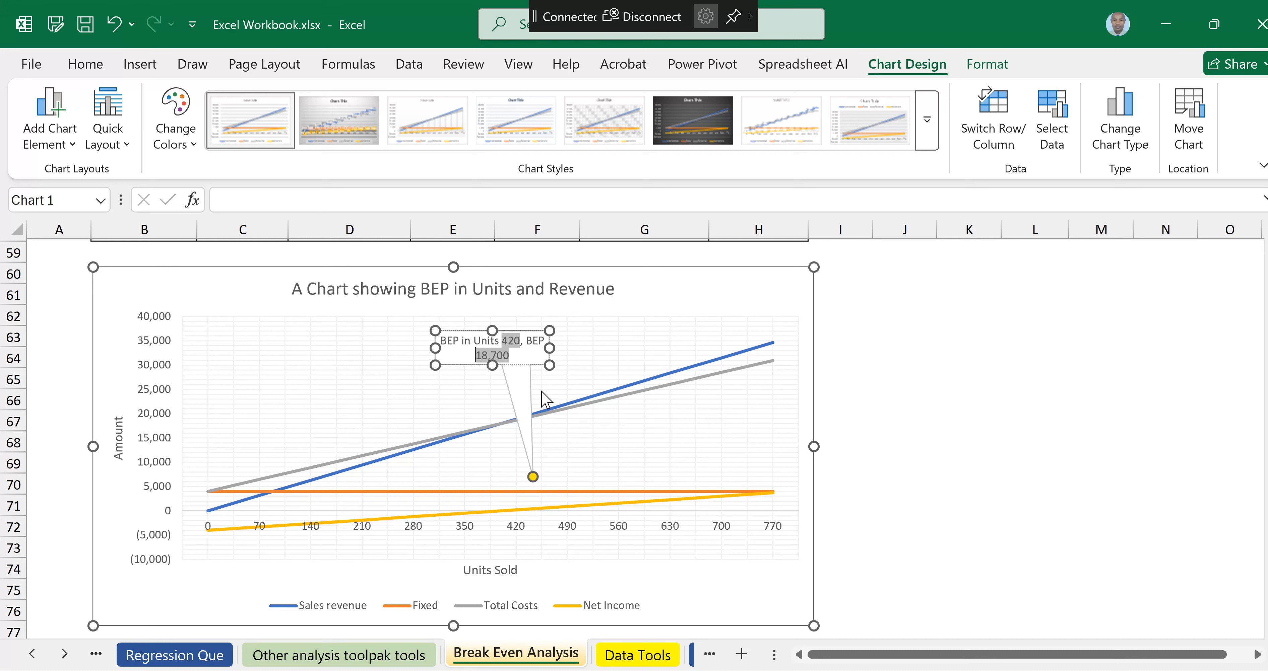
type("in Reve")
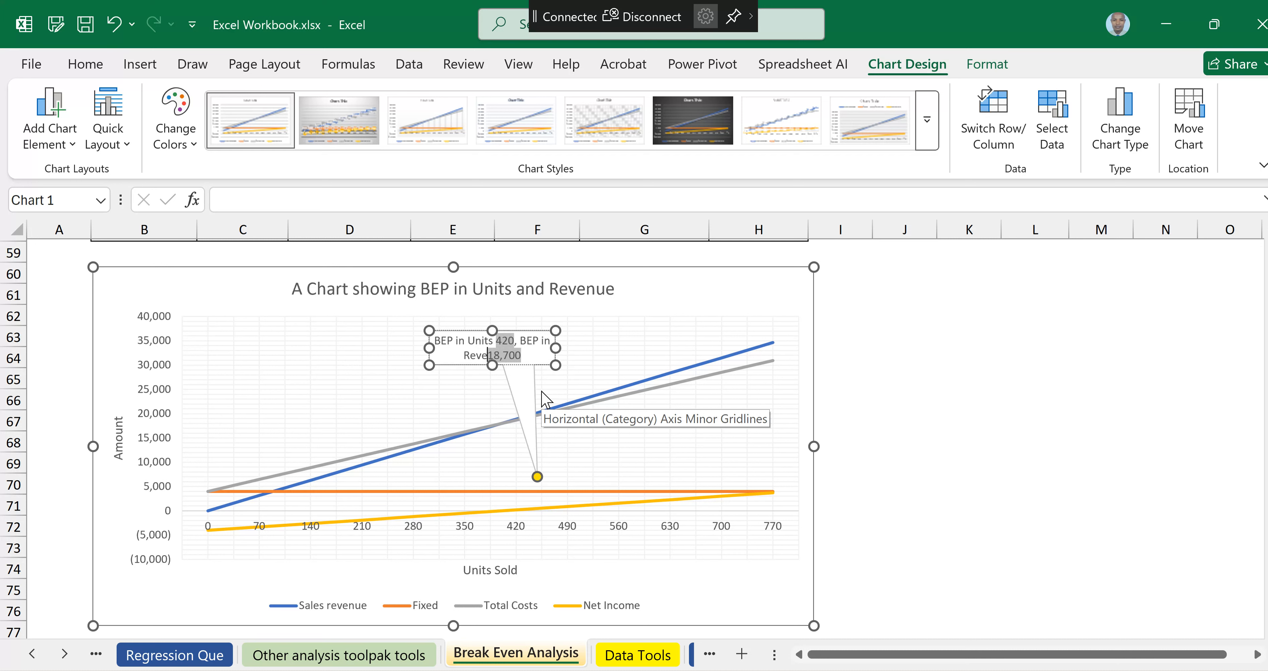
type("nue")
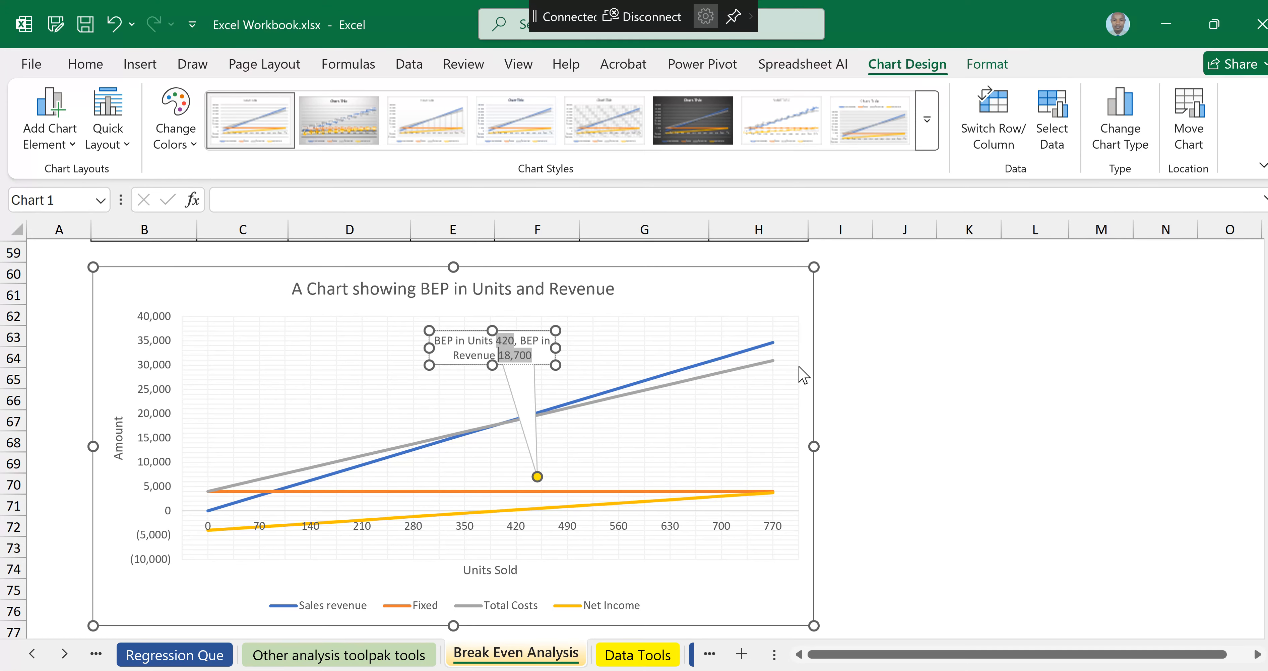
left_click(860, 371)
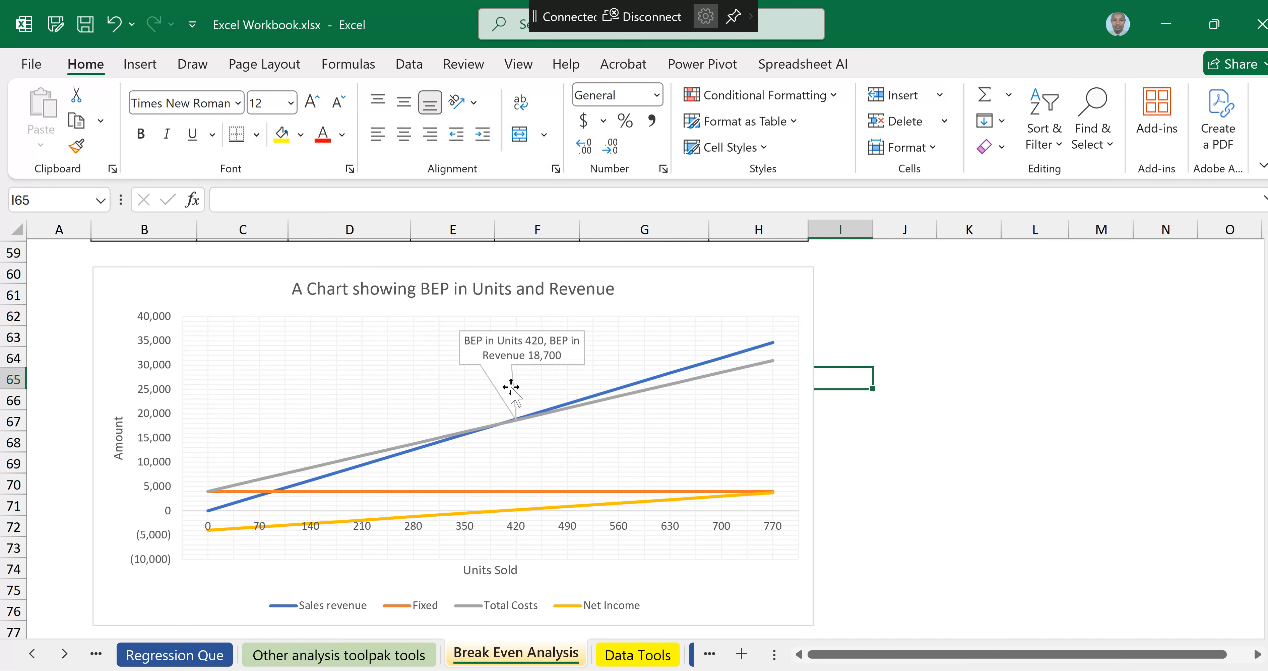
Step: Select the break-even callout and give it an orange fill
left_click(459, 333)
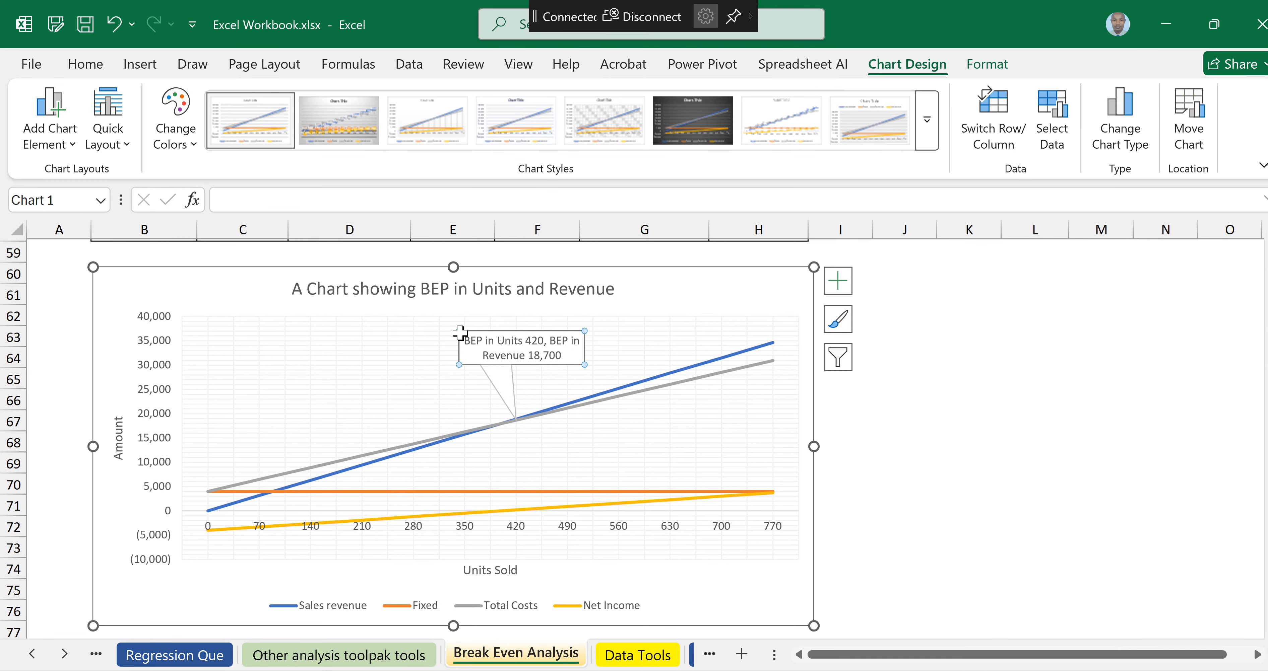
left_click(460, 333)
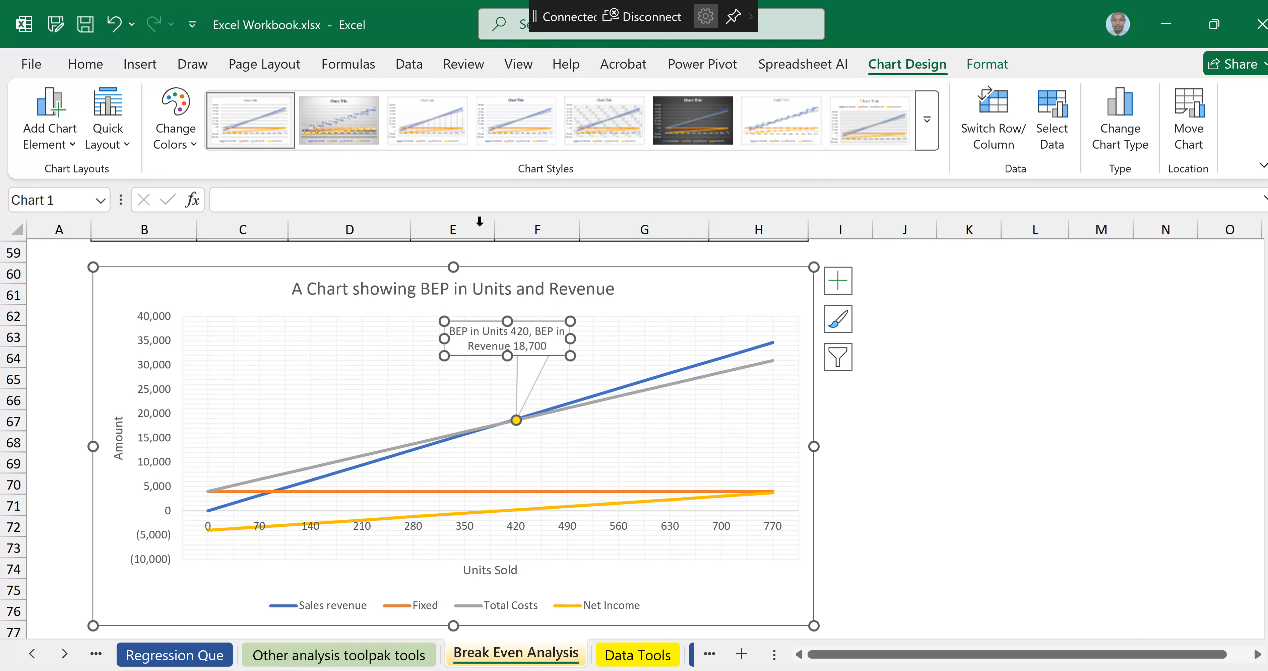
left_click(86, 64)
left_click(342, 134)
left_click(575, 377)
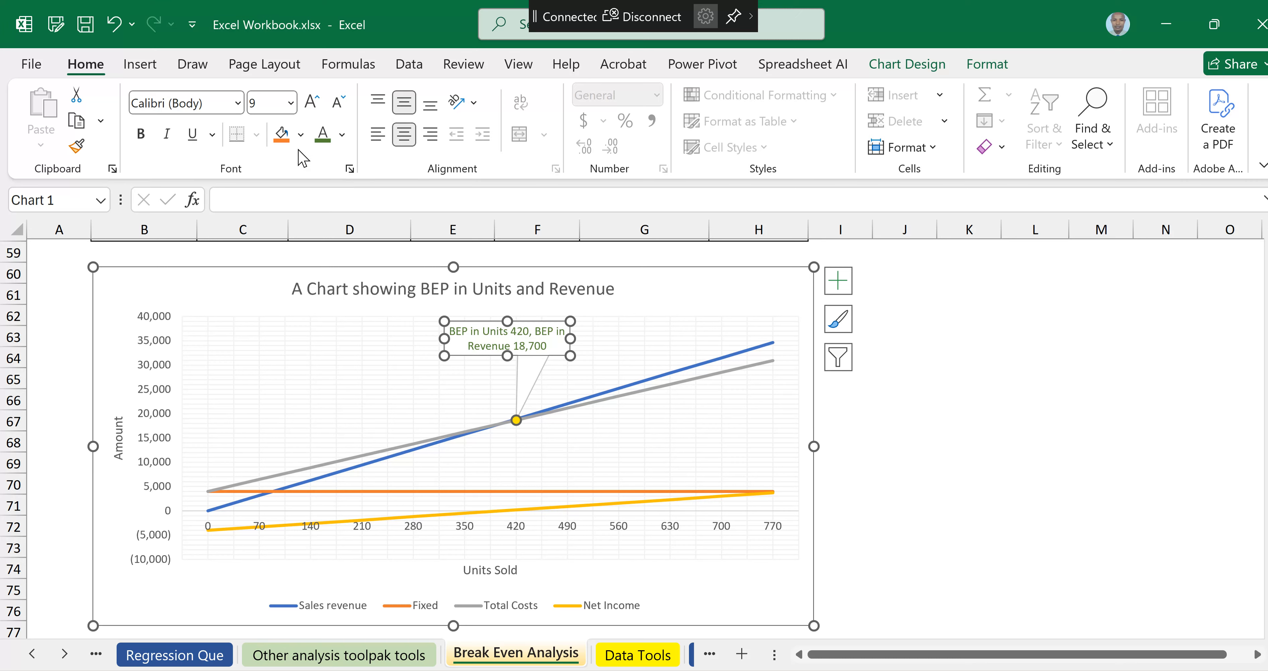
left_click(285, 139)
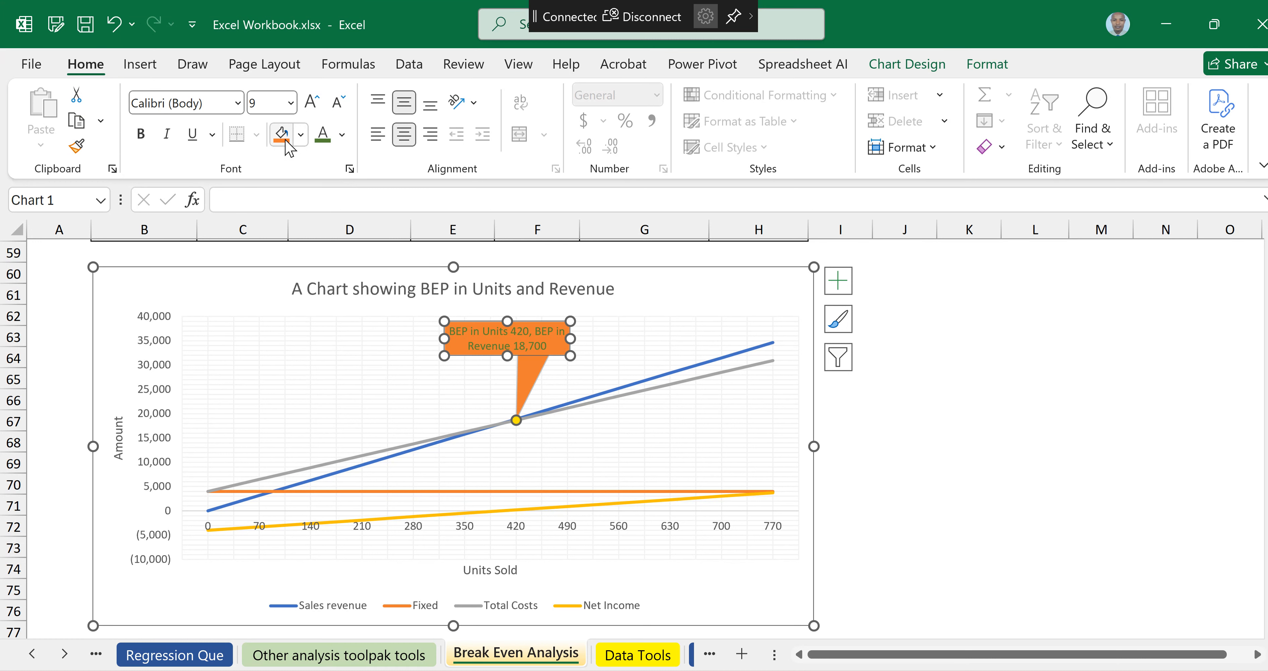
left_click(300, 135)
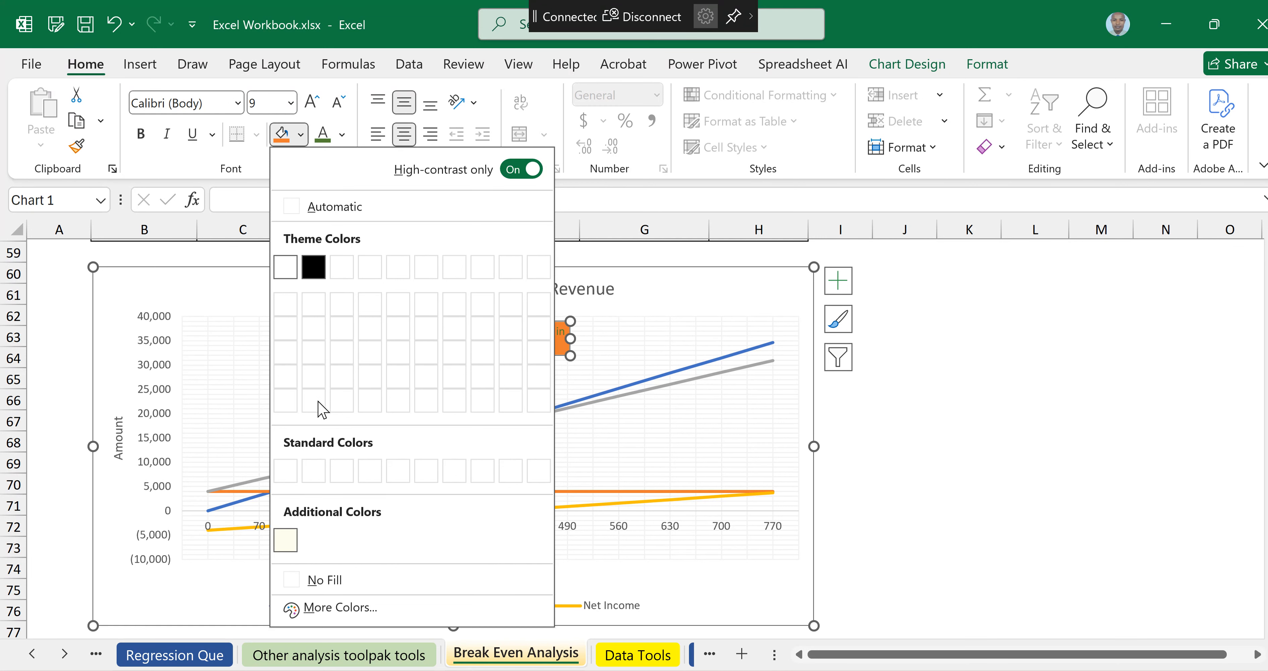
key("Escape")
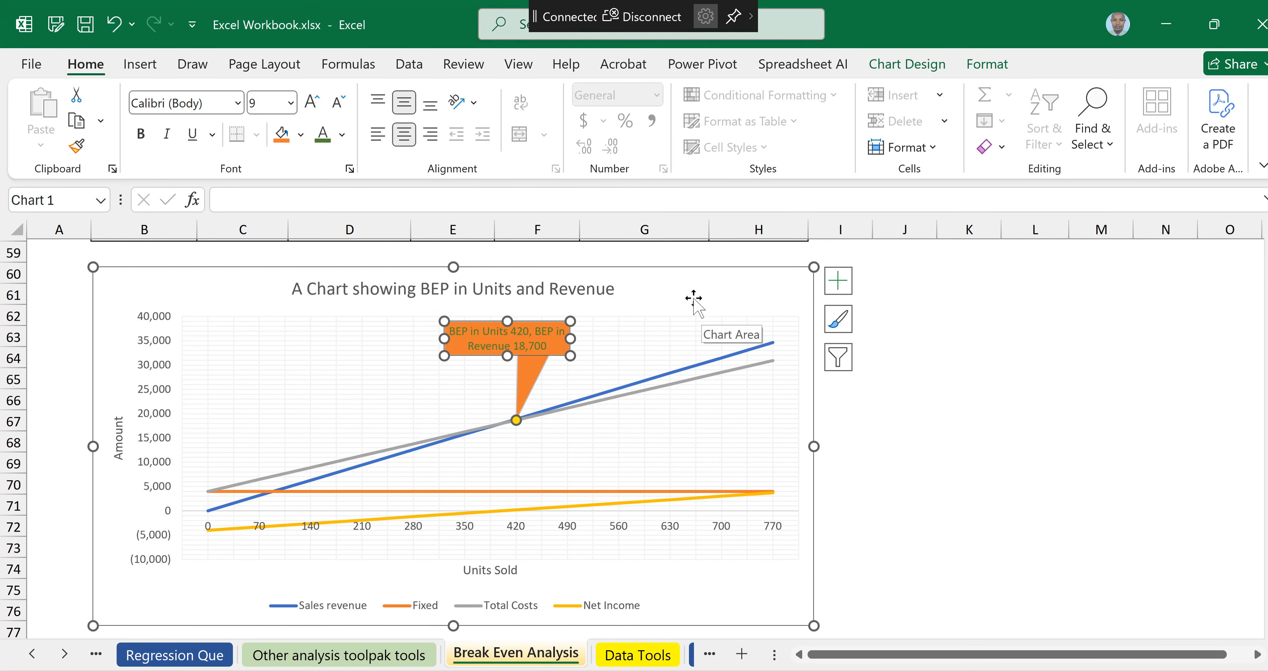
left_click(681, 284)
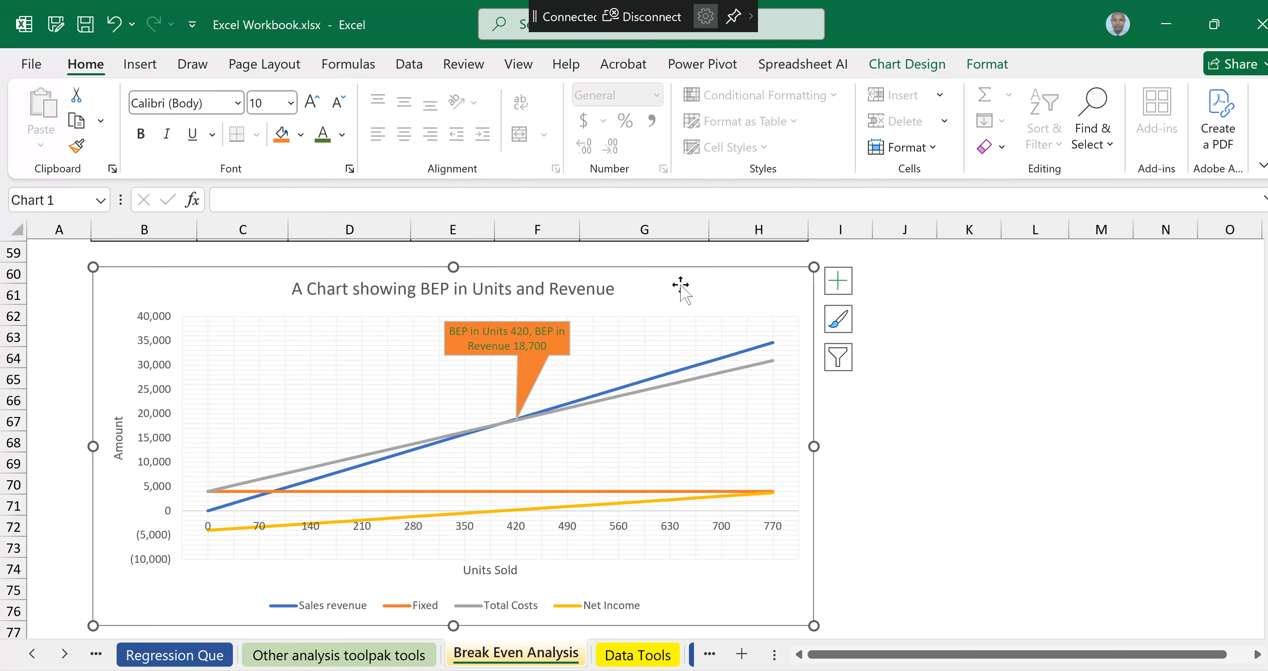
Step: Set the callout's text colour to white
left_click(507, 339)
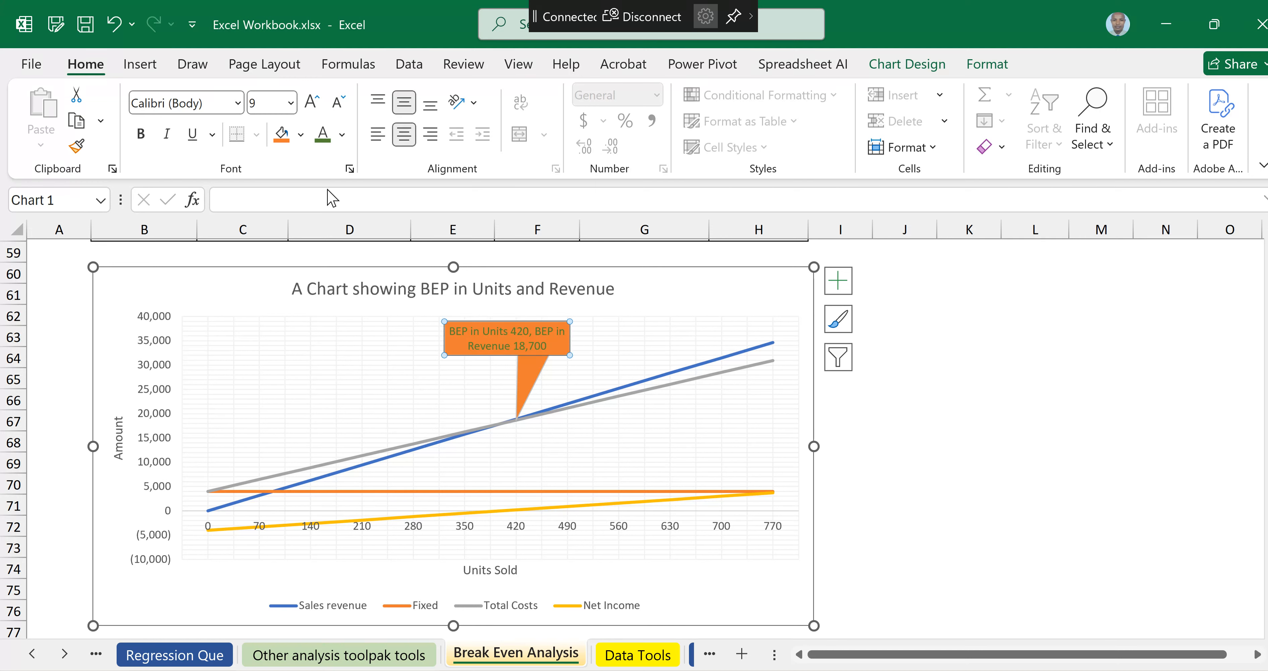
left_click(342, 134)
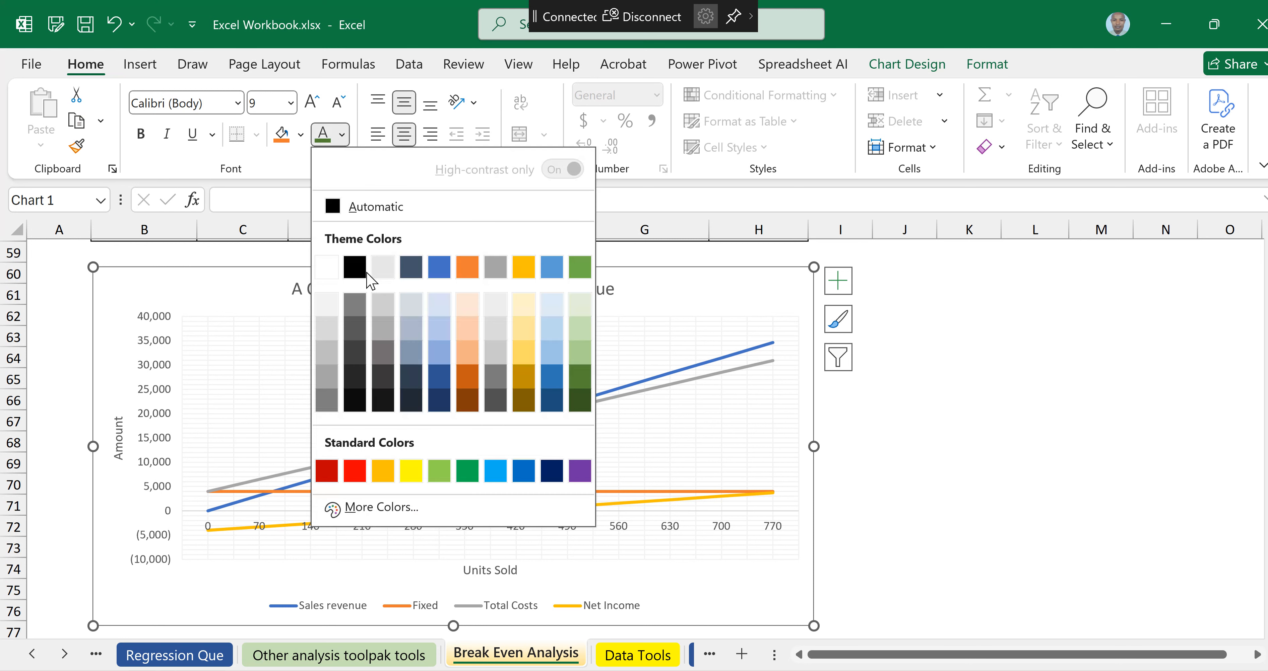
left_click(327, 268)
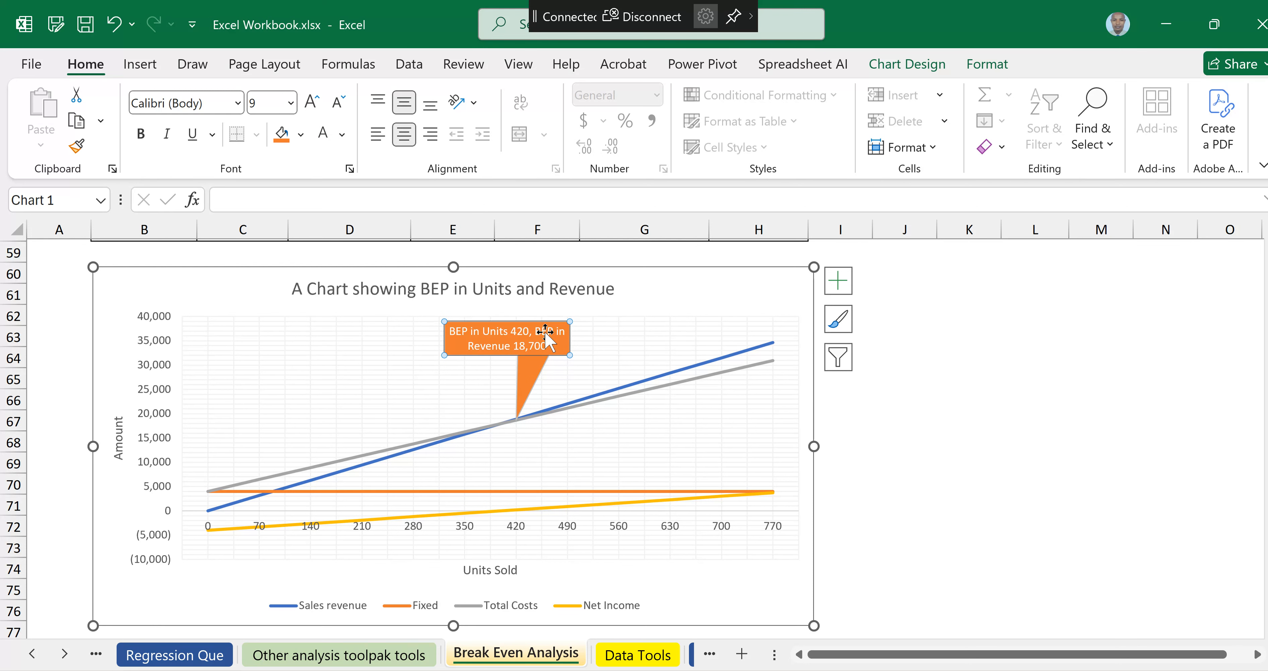
left_click(707, 283)
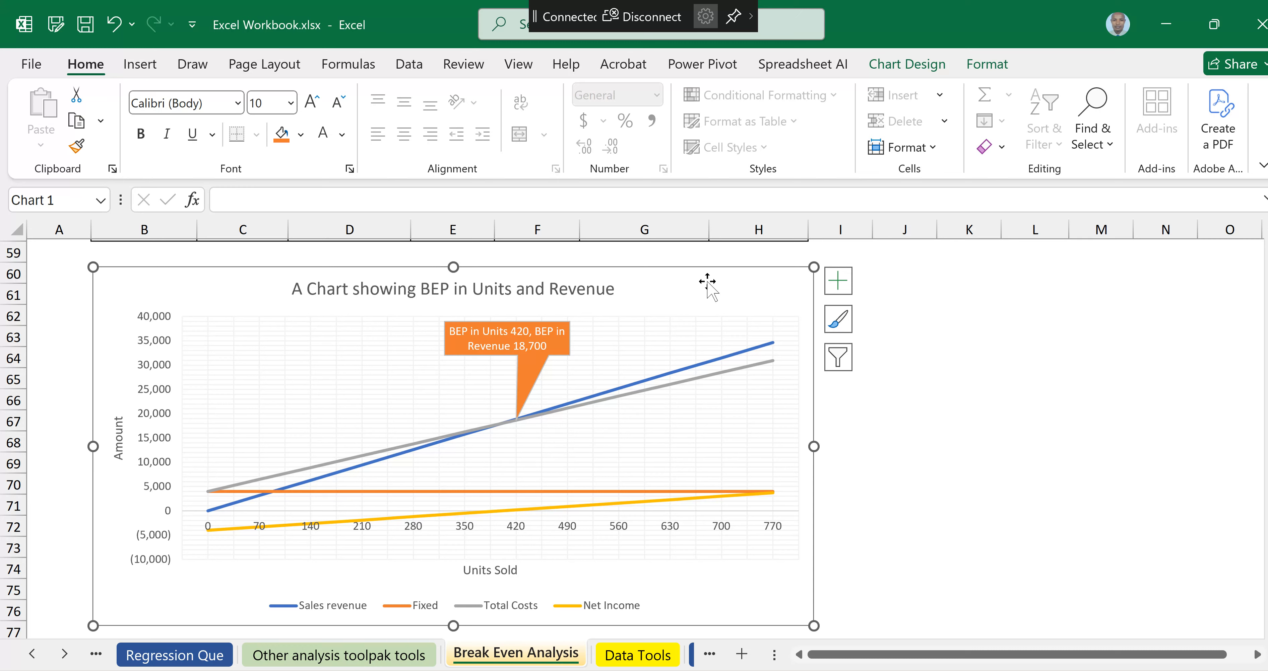